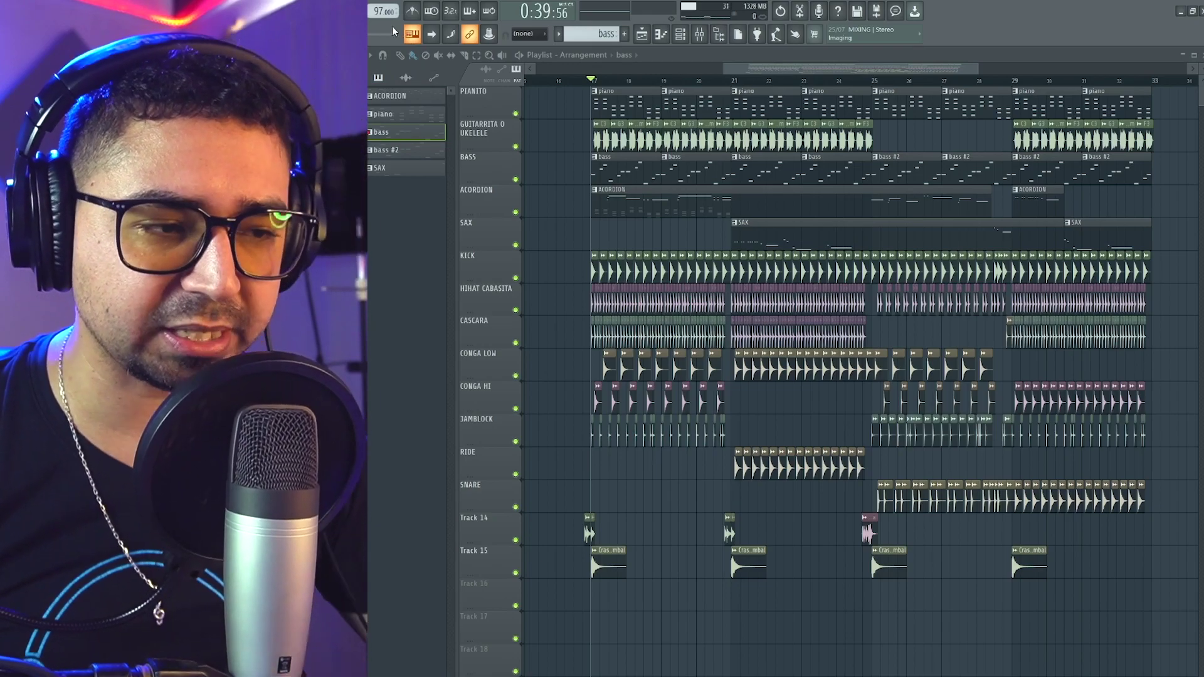
Solo the PIANITO track in the playlist, with the song position set just before bar 17.
{"action": "scroll", "coordinate": [795, 210], "scroll_direction": "up", "scroll_amount": 1}
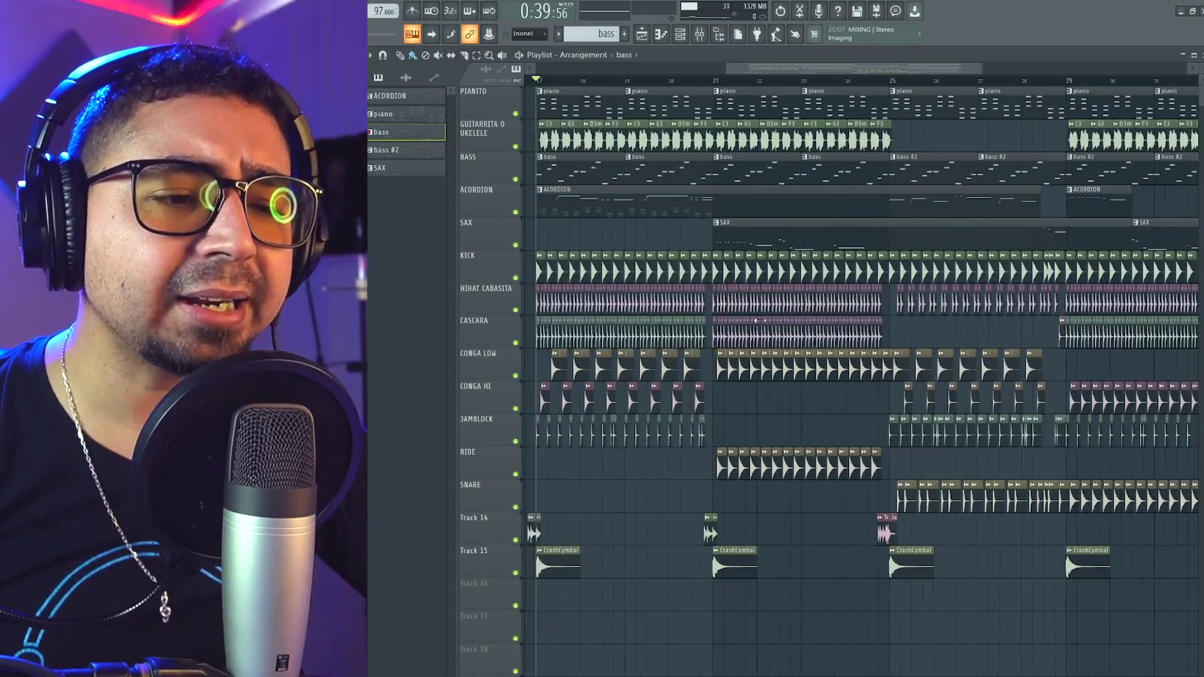
{"action": "scroll", "coordinate": [764, 326], "scroll_direction": "down", "scroll_amount": 1}
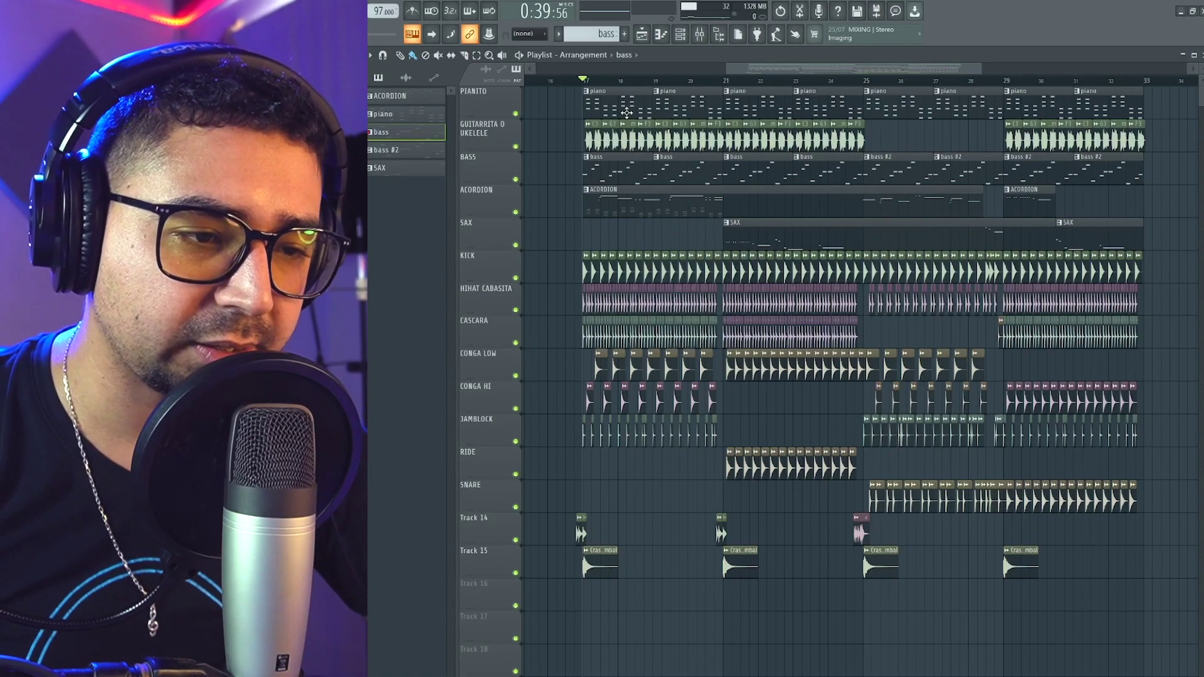
{"action": "mouse_move", "coordinate": [584, 90]}
{"action": "left_mouse_down"}
{"action": "mouse_move", "coordinate": [1049, 86]}
{"action": "mouse_move", "coordinate": [585, 91]}
{"action": "left_mouse_up"}
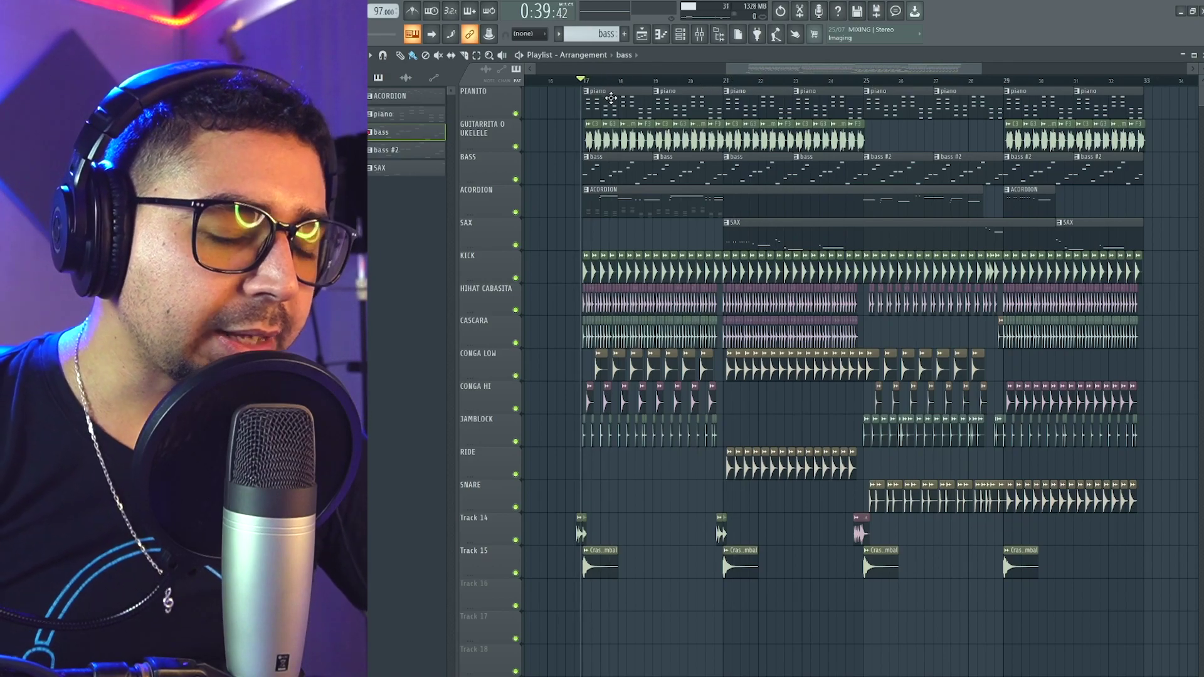
{"action": "scroll", "coordinate": [596, 174], "scroll_direction": "up", "scroll_amount": 3}
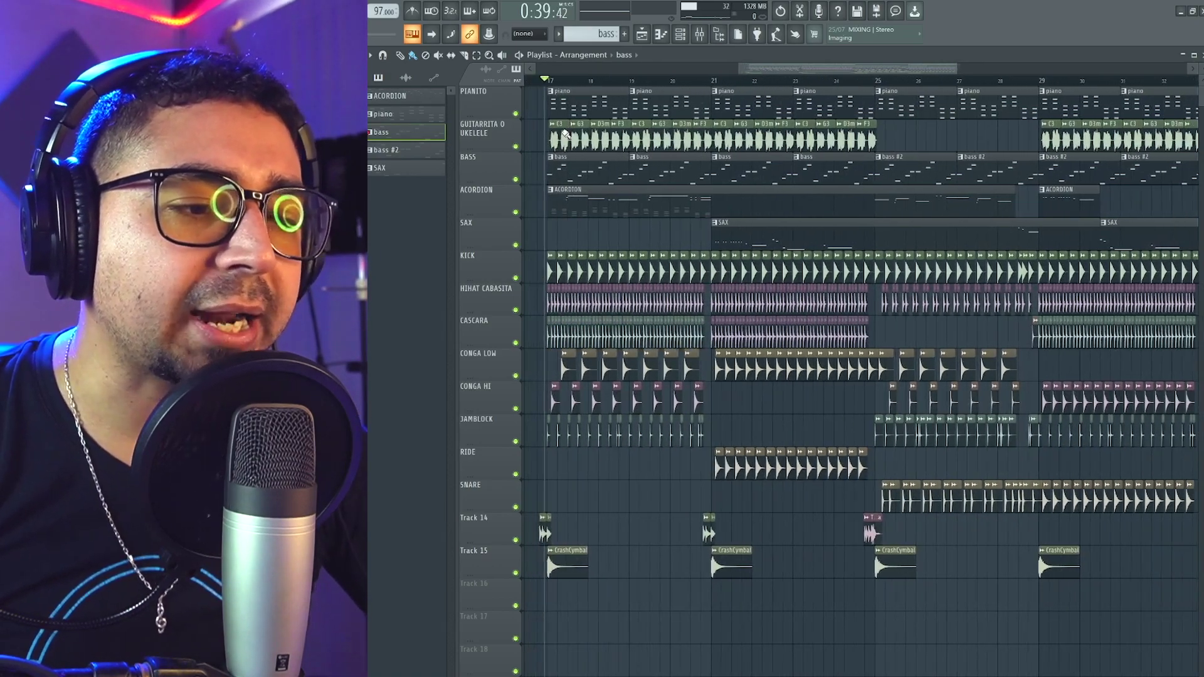
{"action": "left_click", "coordinate": [516, 114], "text": "ctrl"}
{"action": "scroll", "coordinate": [596, 179], "scroll_direction": "up", "scroll_amount": 4}
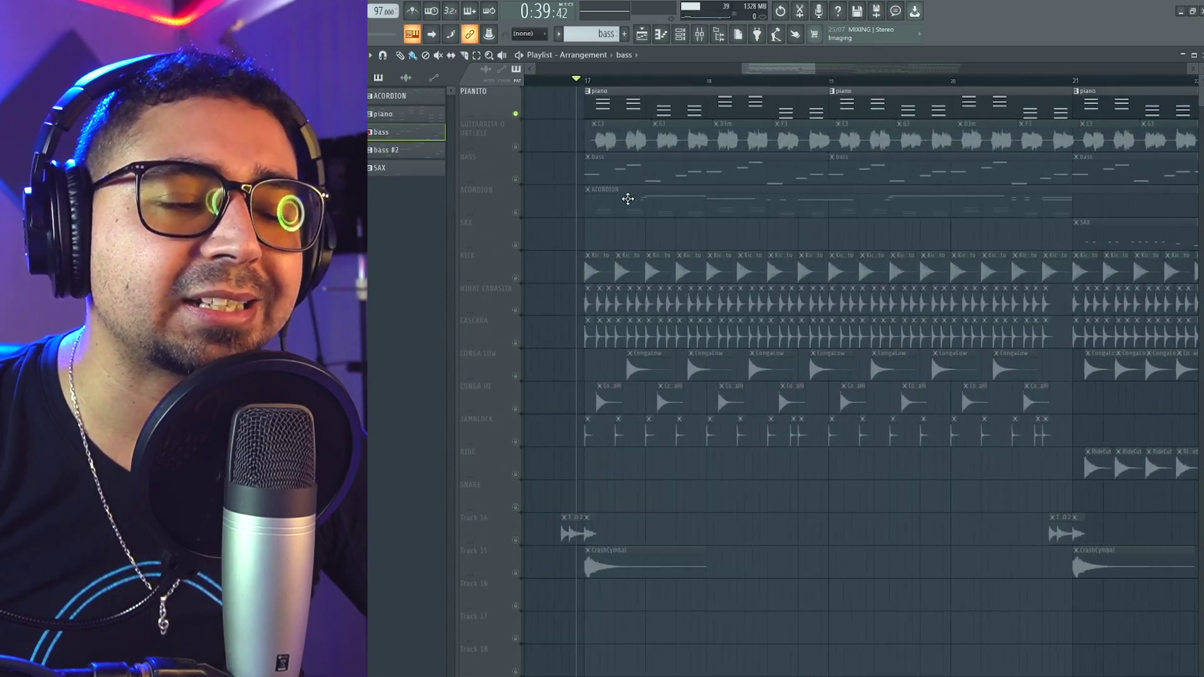
{"action": "scroll", "coordinate": [621, 195], "scroll_direction": "up", "scroll_amount": 2}
Inspect the TRITON channel's Acoustic Piano instrument and play back the soloed piano from just before bar 17.
{"action": "left_click", "coordinate": [680, 34]}
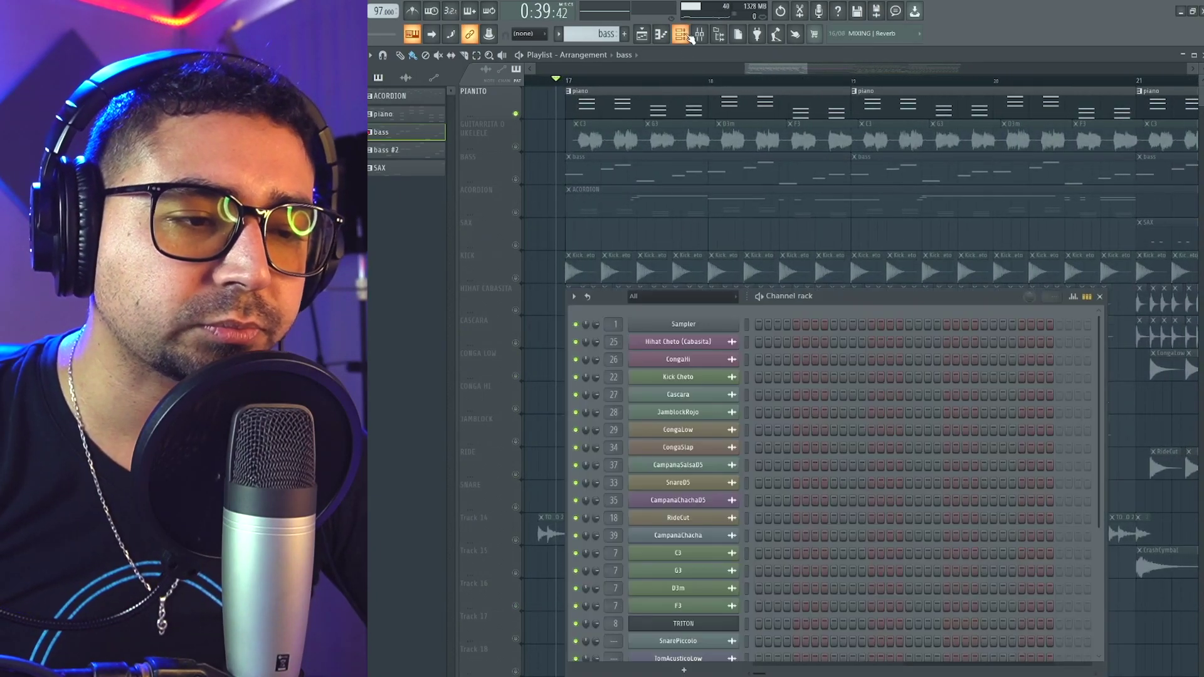
{"action": "left_click", "coordinate": [739, 591]}
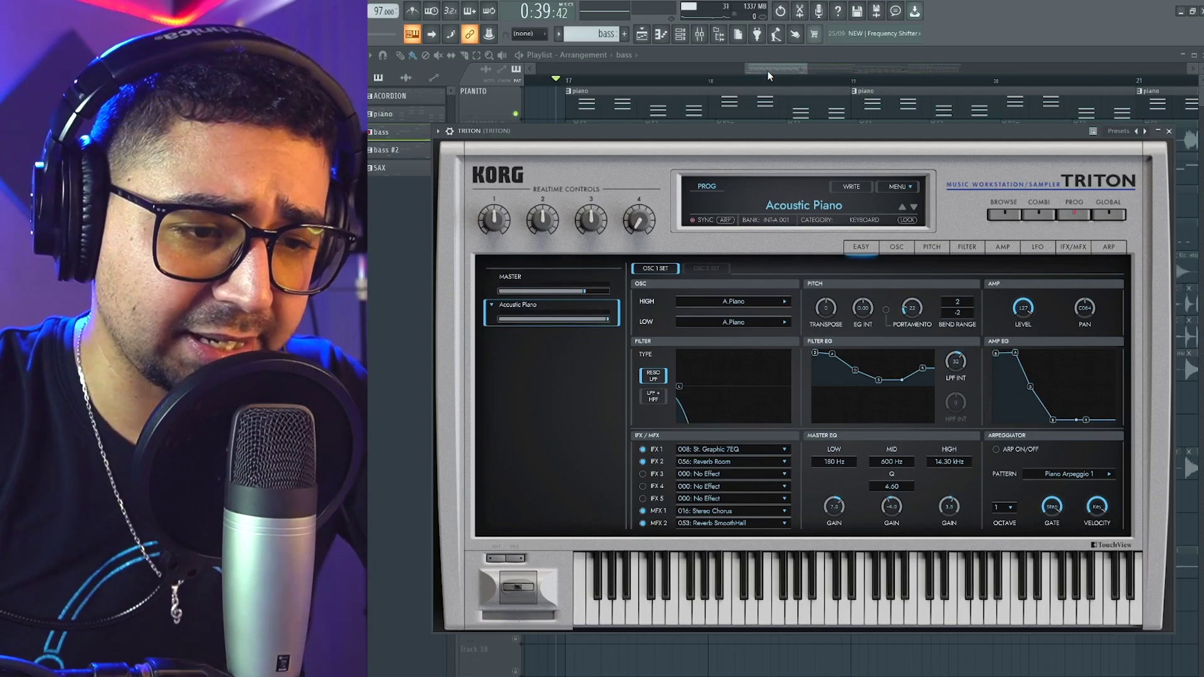
{"action": "left_click", "coordinate": [766, 70]}
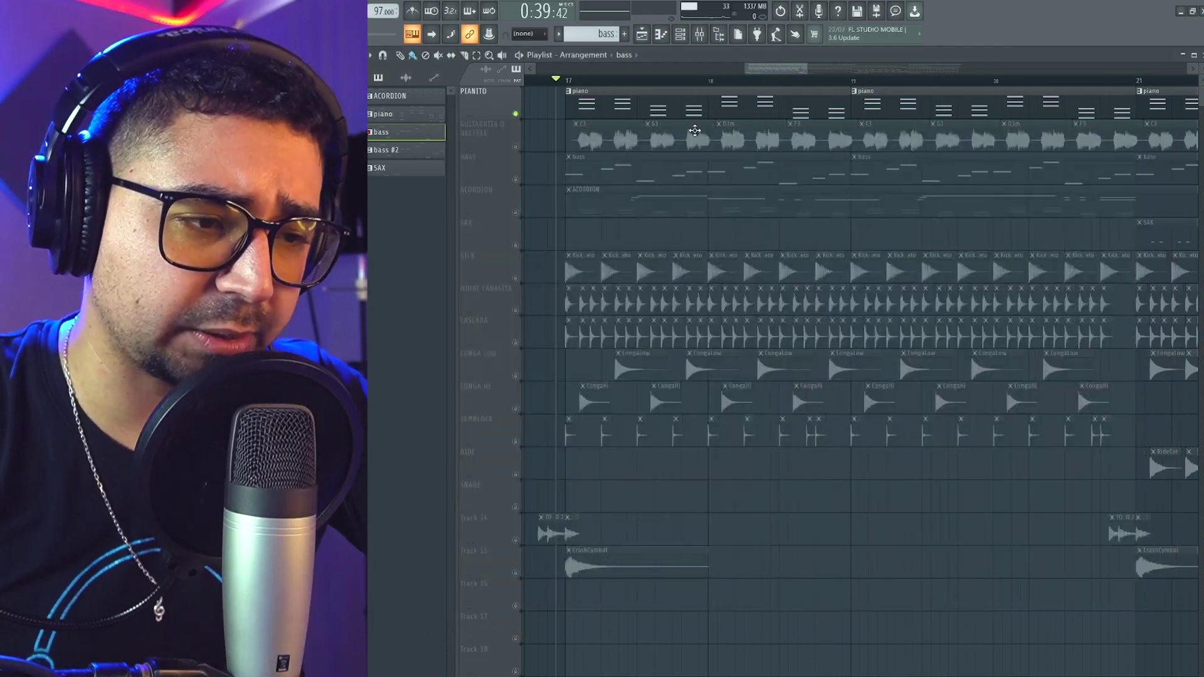
{"action": "key", "text": "space"}
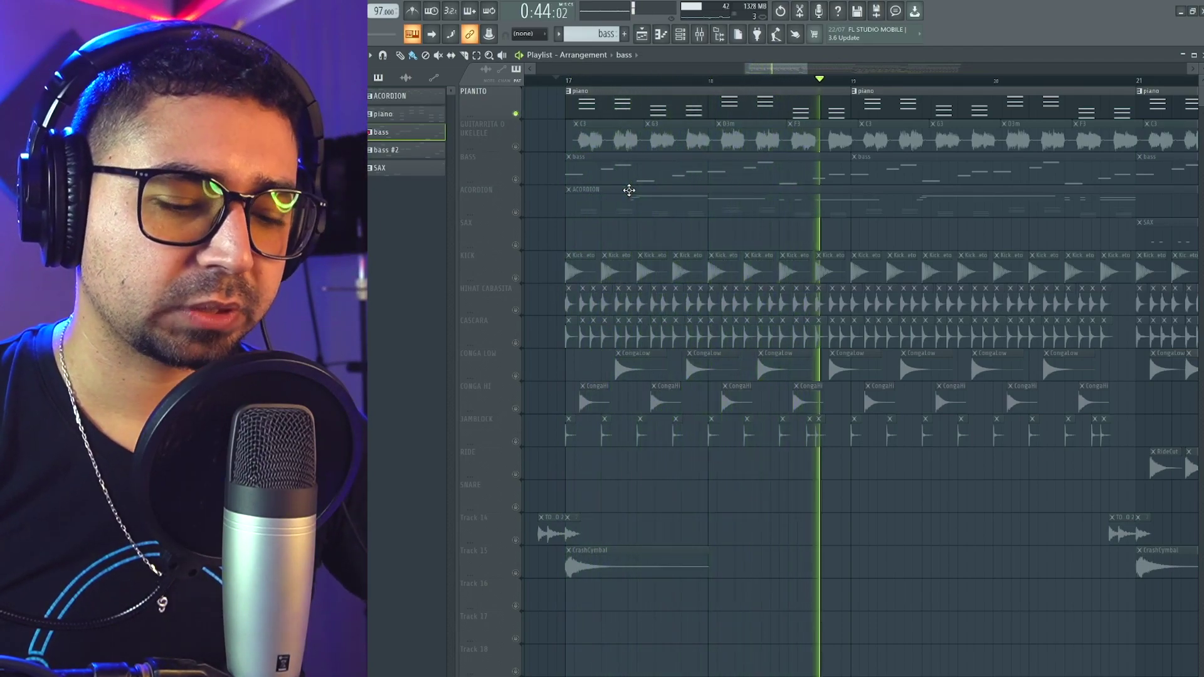
{"action": "key", "text": "space"}
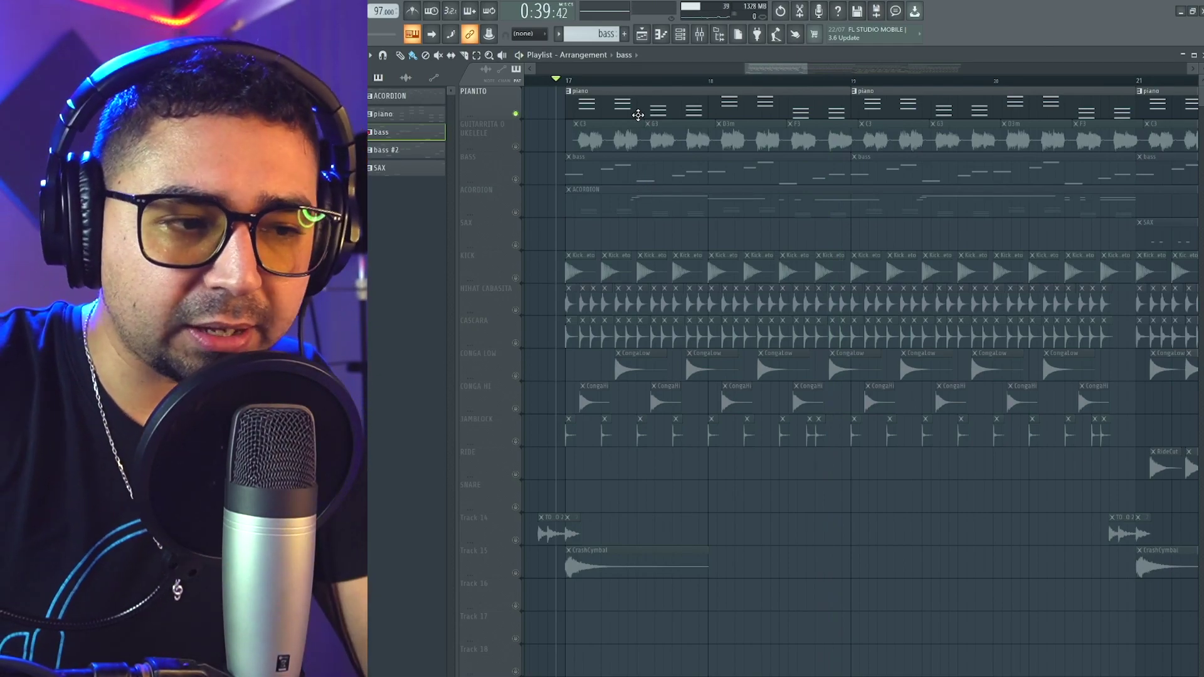
Open the piano pattern in the piano roll and shift all chords earlier so the first one starts exactly on bar 1.
{"action": "double_click", "coordinate": [630, 104]}
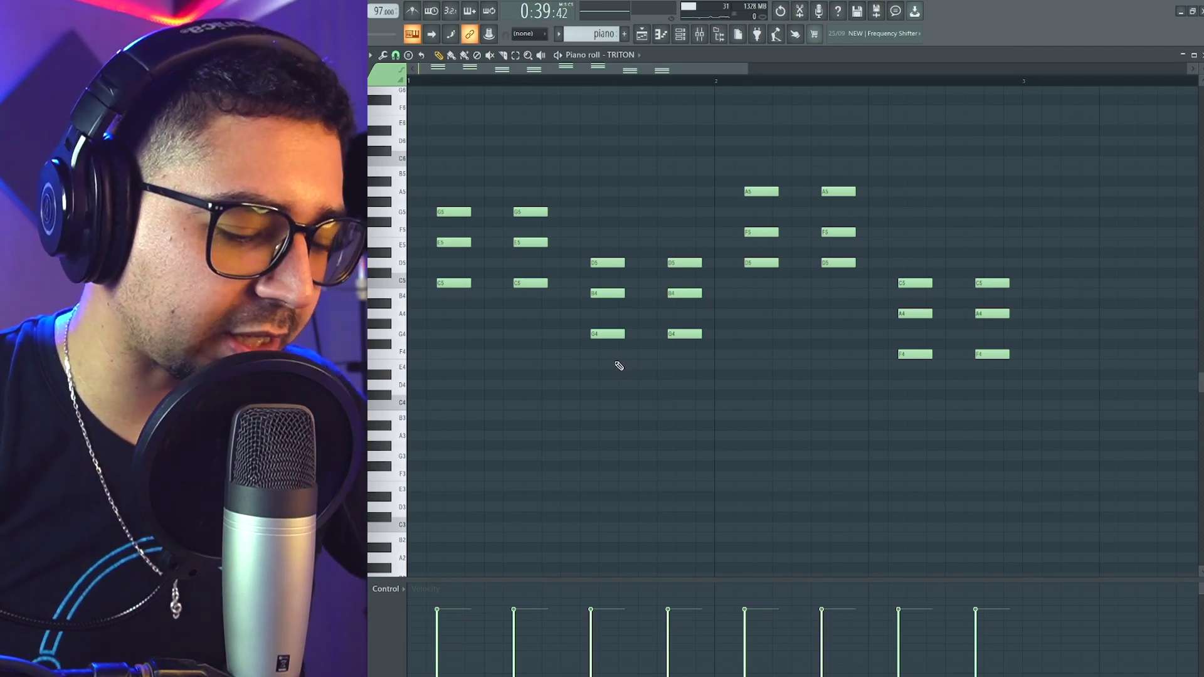
{"action": "key", "text": "ctrl+a"}
{"action": "left_click", "coordinate": [455, 283]}
{"action": "left_click_drag", "start_coordinate": [461, 284], "coordinate": [431, 284]}
{"action": "left_click", "coordinate": [455, 160]}
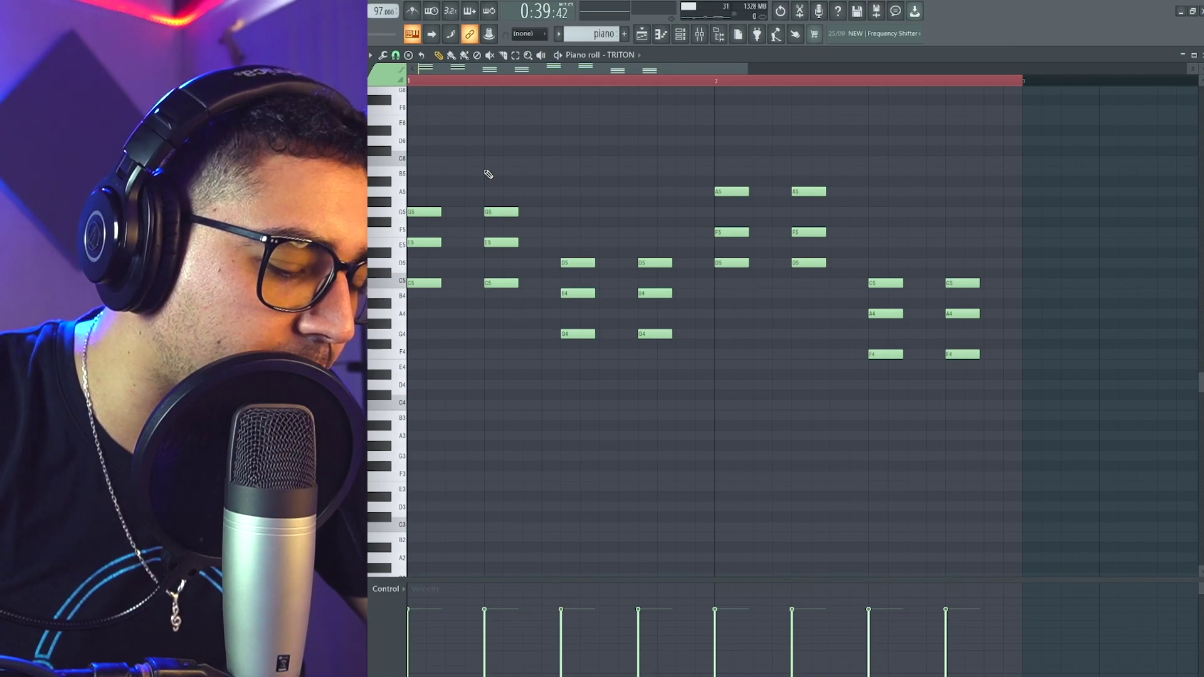
Shift all piano chords half a beat later onto the off-beats and clear the selection.
{"action": "key", "text": "ctrl+a"}
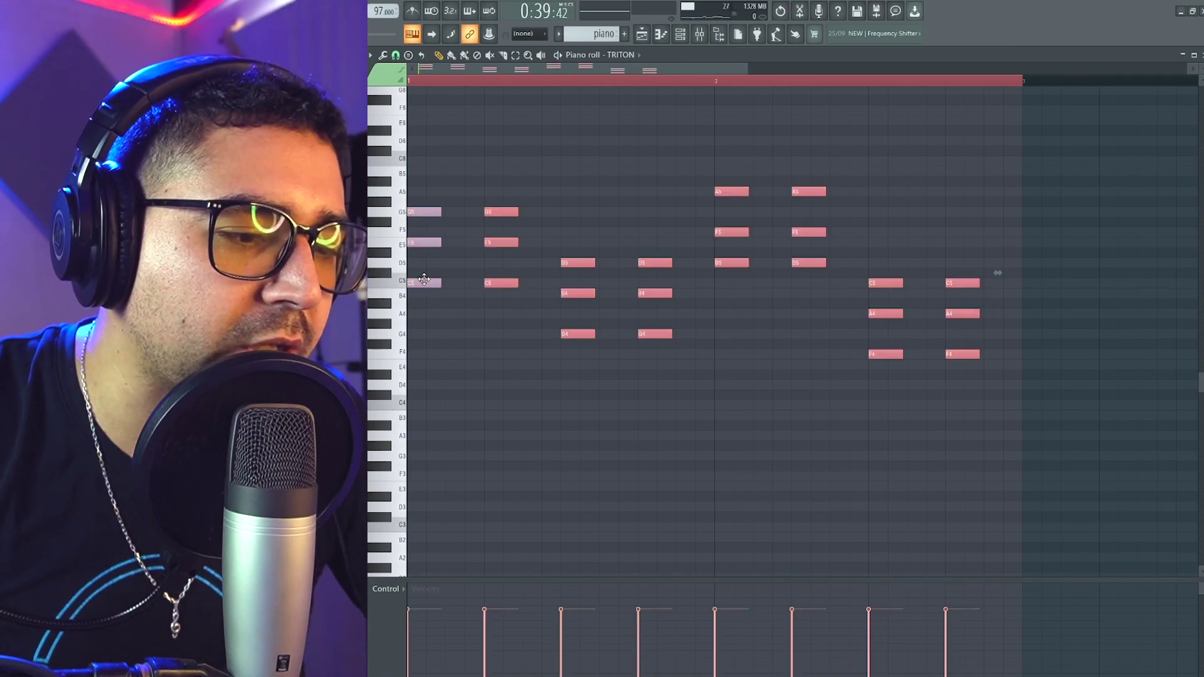
{"action": "left_click_drag", "start_coordinate": [426, 283], "coordinate": [445, 284]}
{"action": "key", "text": "ctrl+d"}
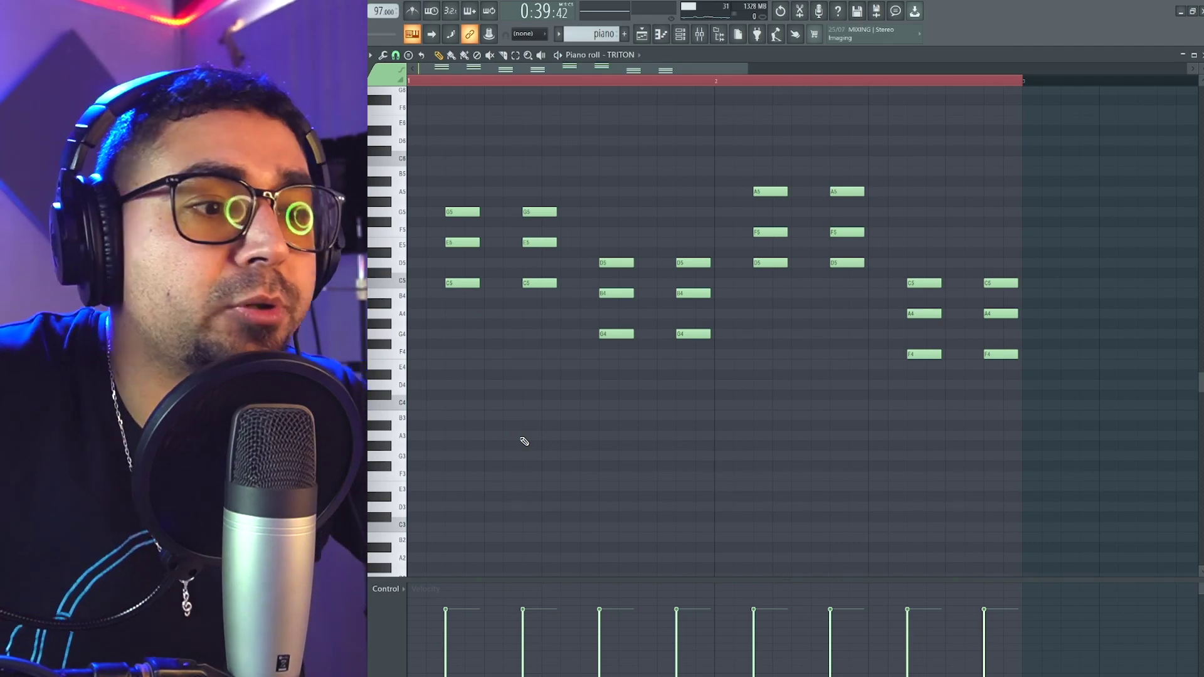
Turn on the metronome and set the piano roll snap to 1/2 step to move all chords half a step ahead of the off-beats.
{"action": "left_click", "coordinate": [414, 10]}
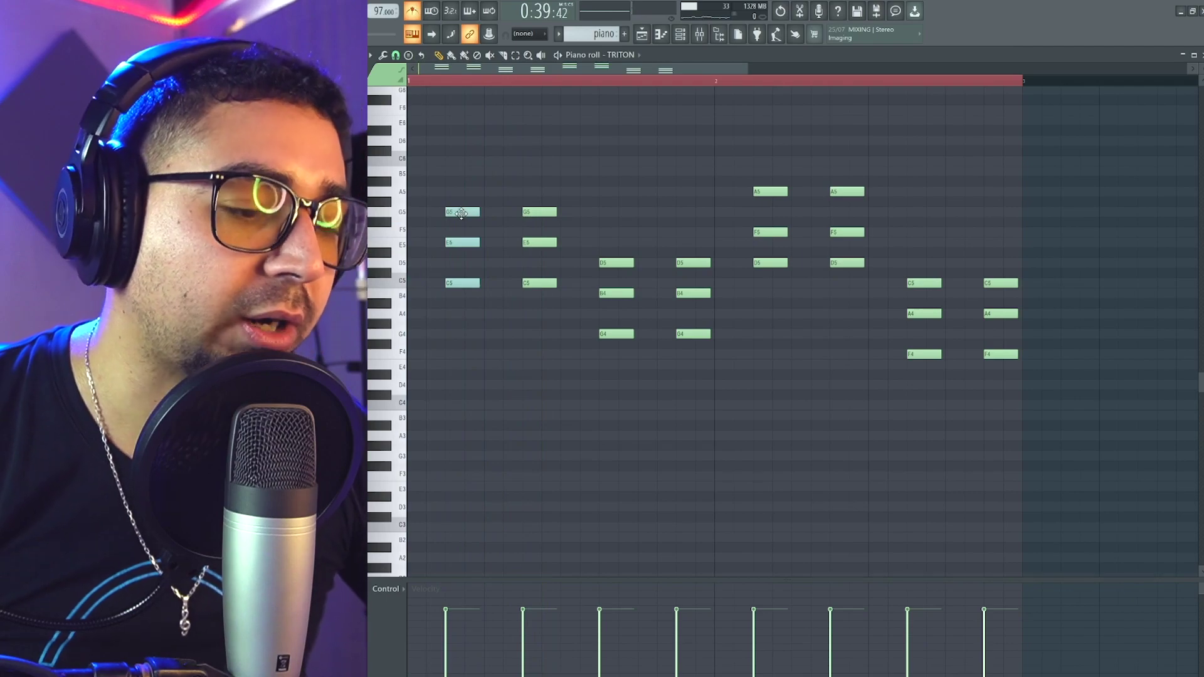
{"action": "key", "text": "ctrl+a"}
{"action": "scroll", "coordinate": [467, 330], "scroll_direction": "up", "scroll_amount": 3}
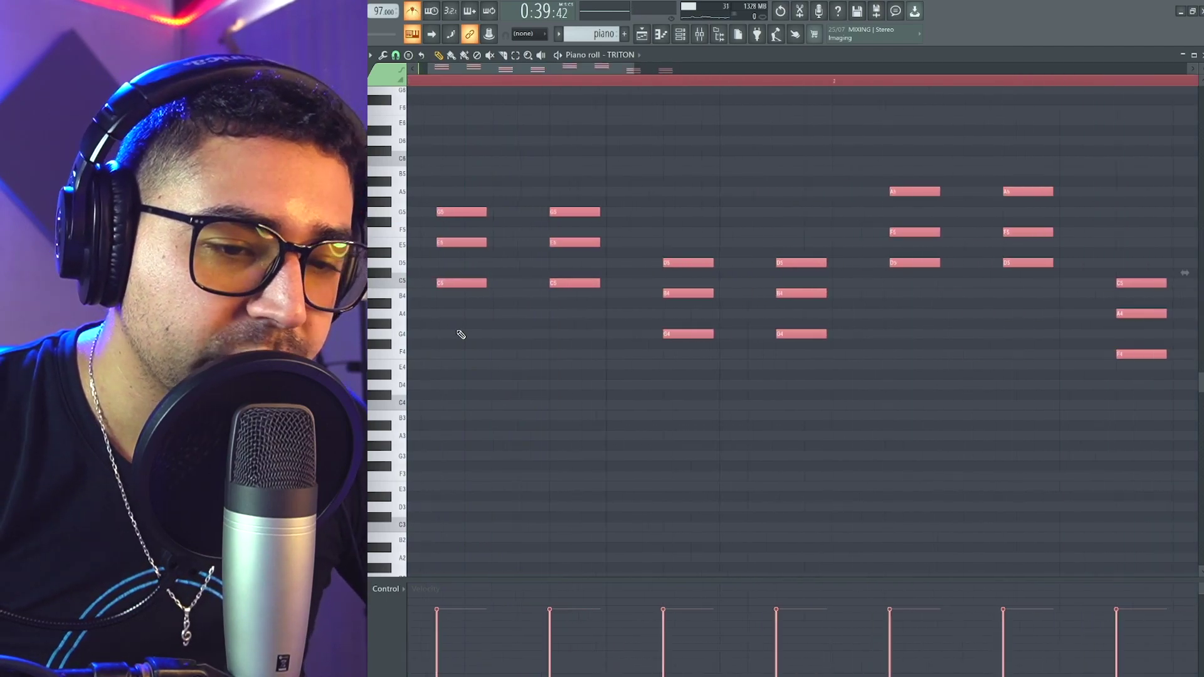
{"action": "left_click", "coordinate": [396, 55]}
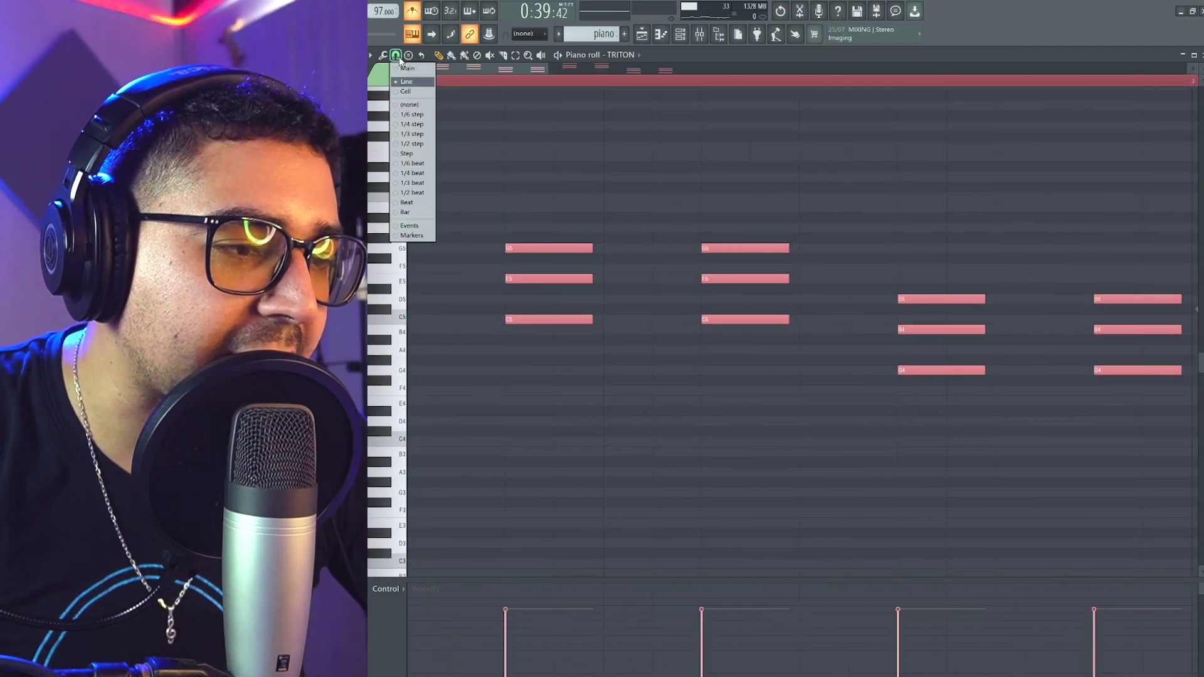
{"action": "left_click", "coordinate": [413, 146]}
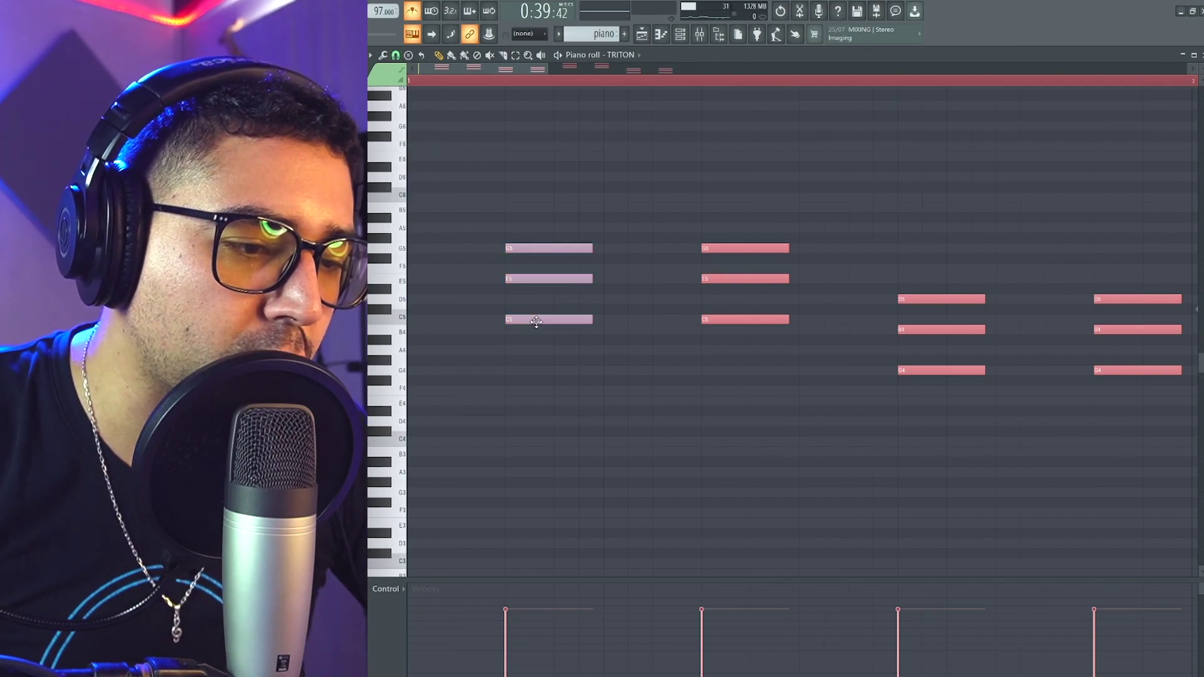
Set the piano roll snap to Line and nudge all piano chords very slightly later, leaving them deselected.
{"action": "left_click", "coordinate": [396, 56]}
{"action": "left_click", "coordinate": [406, 83]}
{"action": "scroll", "coordinate": [474, 319], "scroll_direction": "up", "scroll_amount": 2, "text": "ctrl"}
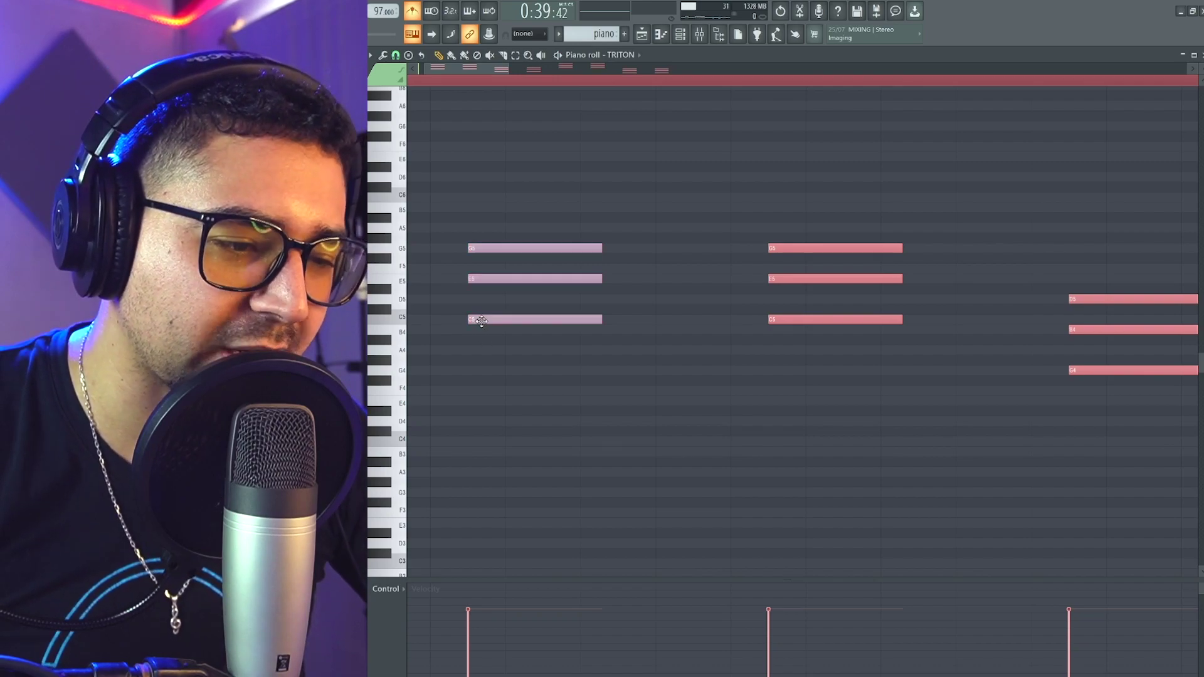
{"action": "left_click_drag", "start_coordinate": [484, 318], "coordinate": [487, 318]}
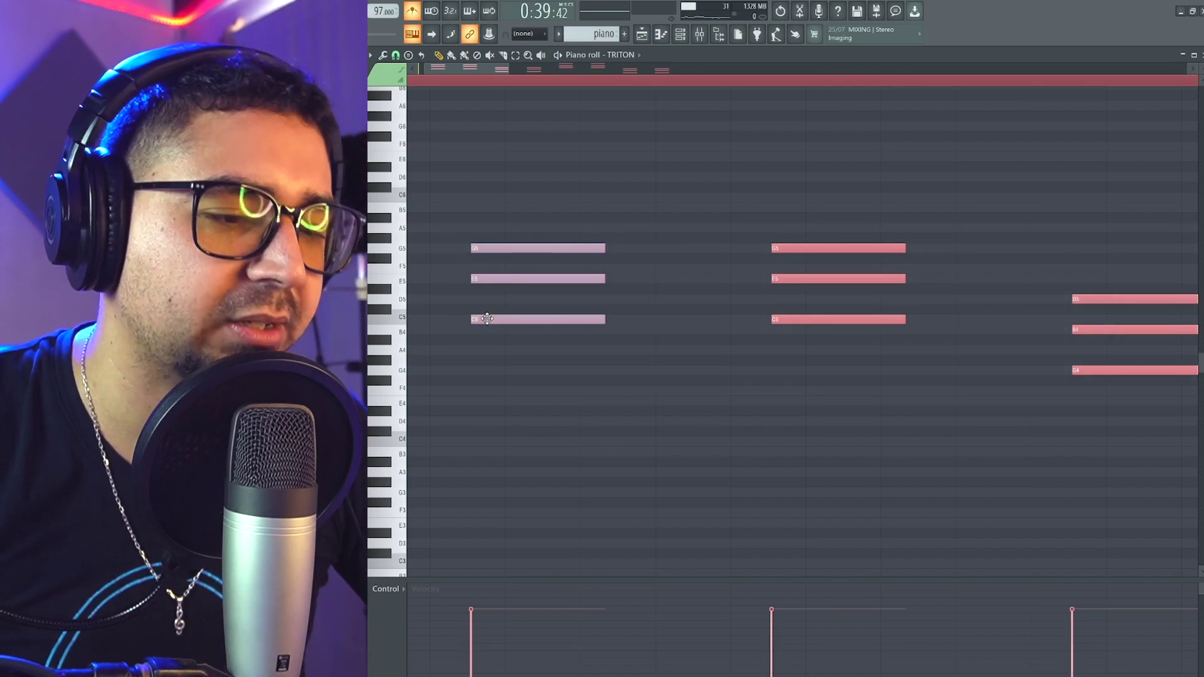
{"action": "key", "text": "ctrl+d"}
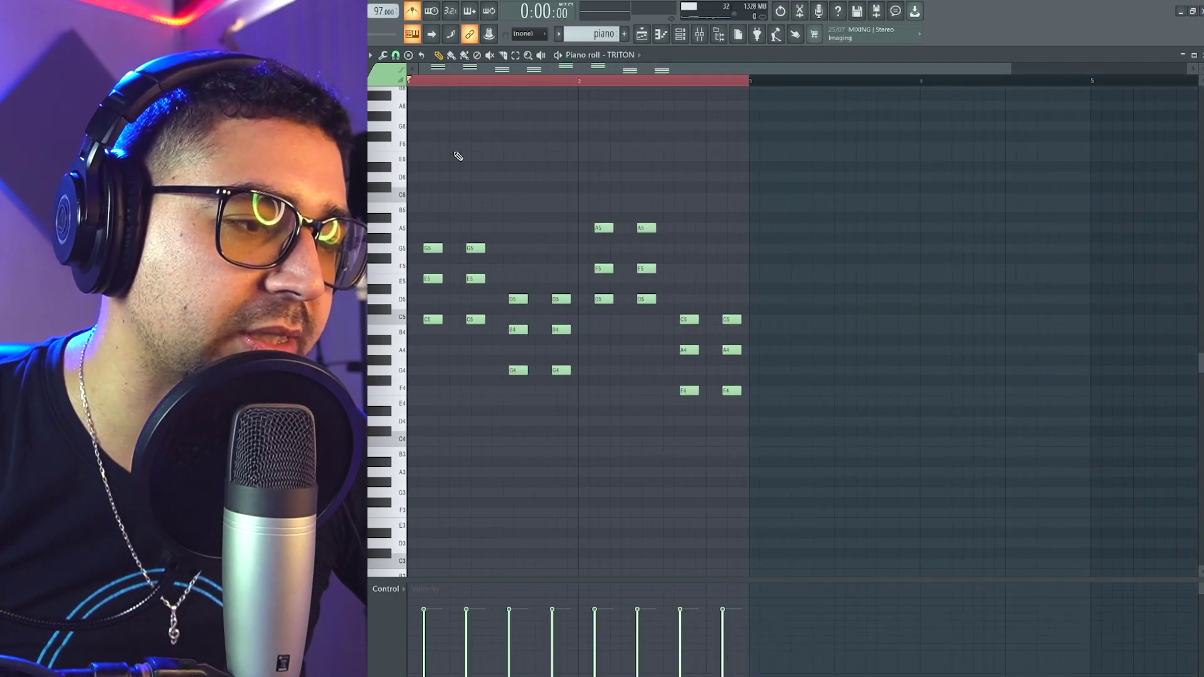
Play back the piano pattern against the metronome to check the timing of the chords.
{"action": "key", "text": "space"}
{"action": "scroll", "coordinate": [613, 216], "scroll_direction": "up", "scroll_amount": 1}
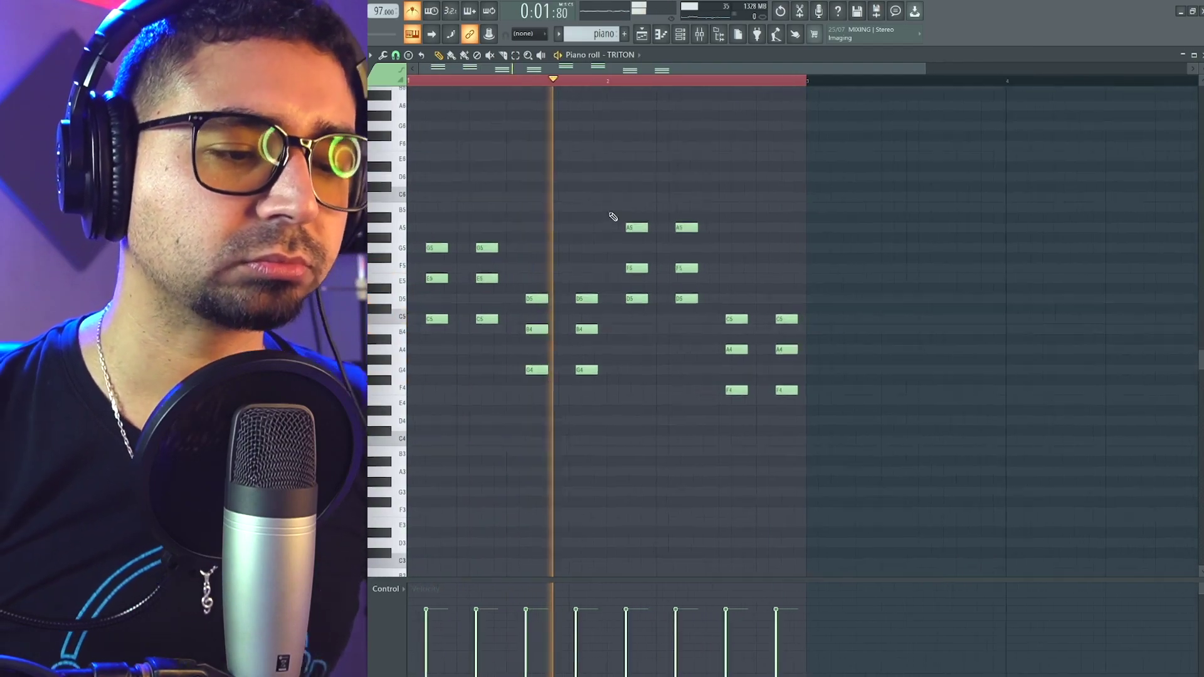
{"action": "key", "text": "space"}
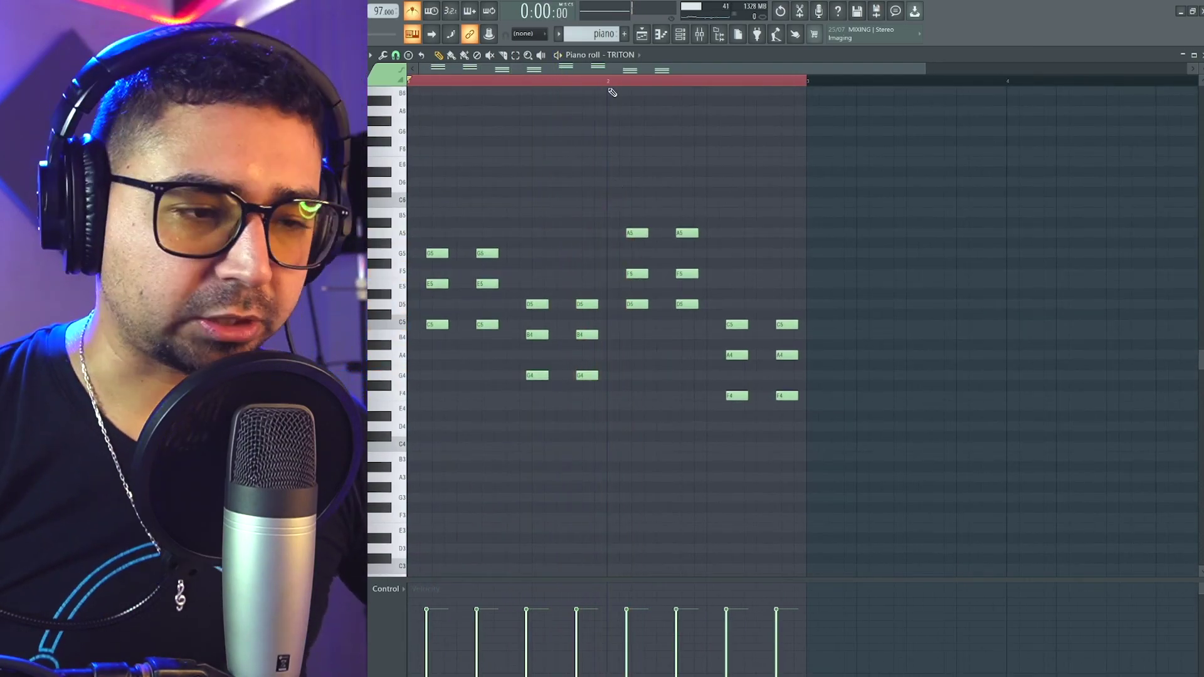
Return to the playlist and solo the GUITARRITA O UKELELE track.
{"action": "left_click", "coordinate": [651, 36]}
{"action": "scroll", "coordinate": [690, 217], "scroll_direction": "down", "scroll_amount": 3}
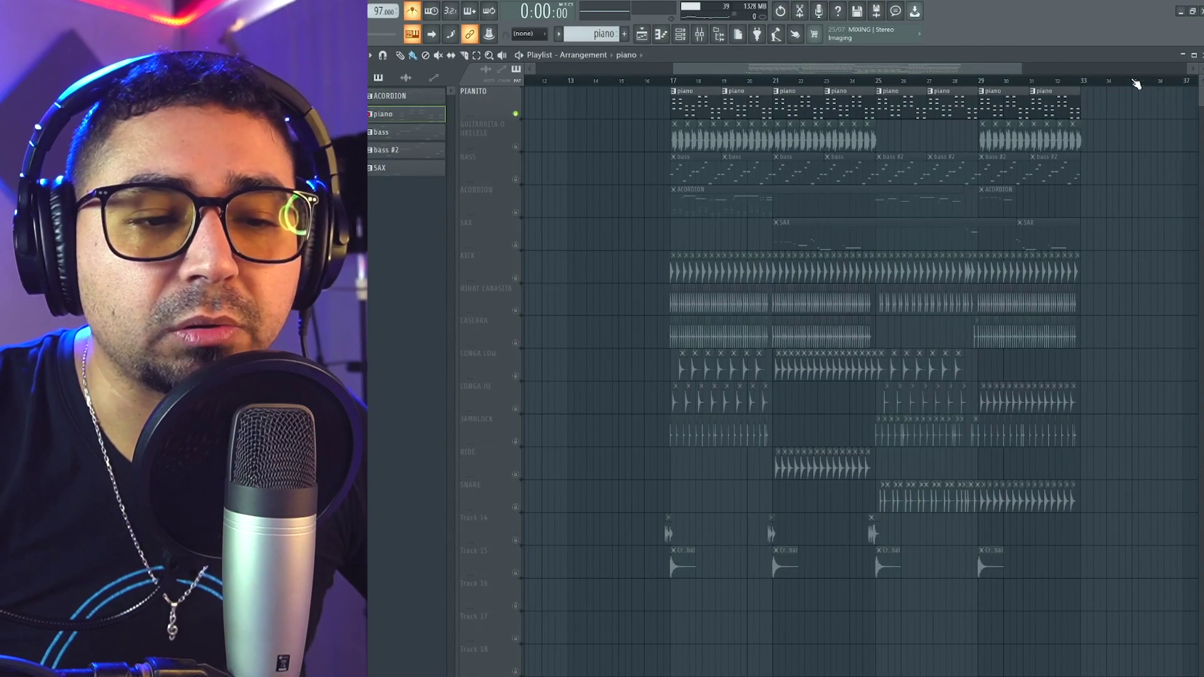
{"action": "left_click_drag", "start_coordinate": [1101, 97], "coordinate": [1054, 114]}
{"action": "scroll", "coordinate": [677, 145], "scroll_direction": "up", "scroll_amount": 4}
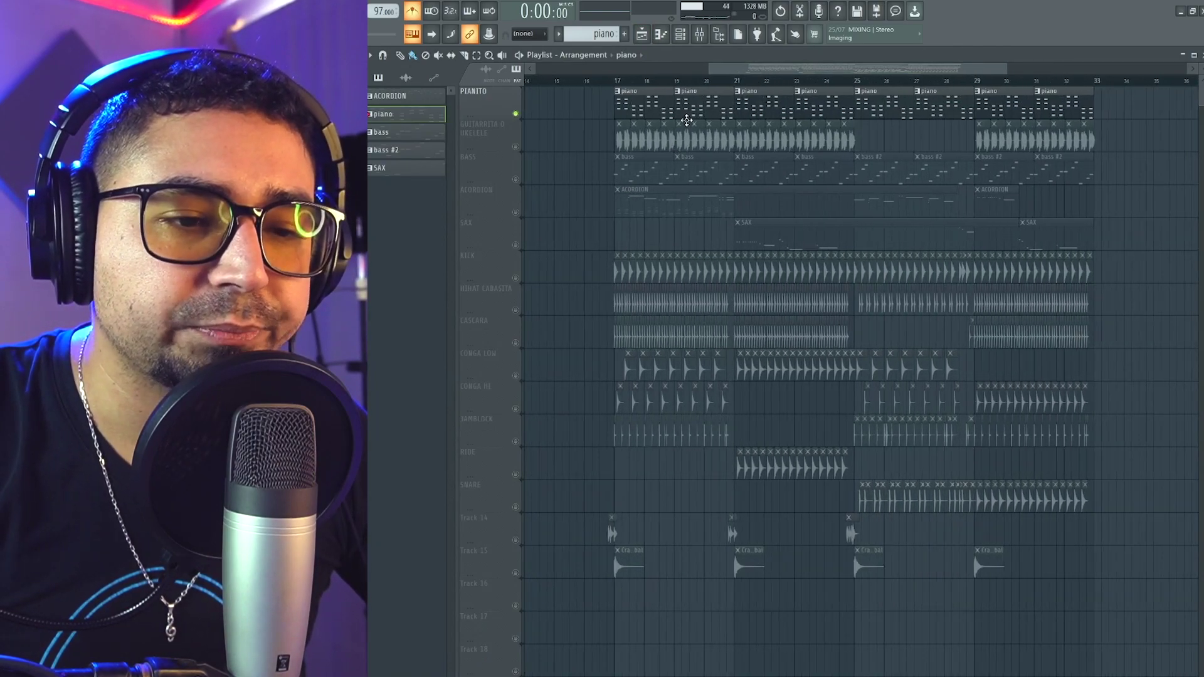
{"action": "scroll", "coordinate": [613, 167], "scroll_direction": "up", "scroll_amount": 2}
{"action": "right_click", "coordinate": [512, 125]}
{"action": "left_click", "coordinate": [541, 197]}
{"action": "scroll", "coordinate": [541, 197], "scroll_direction": "up", "scroll_amount": 3}
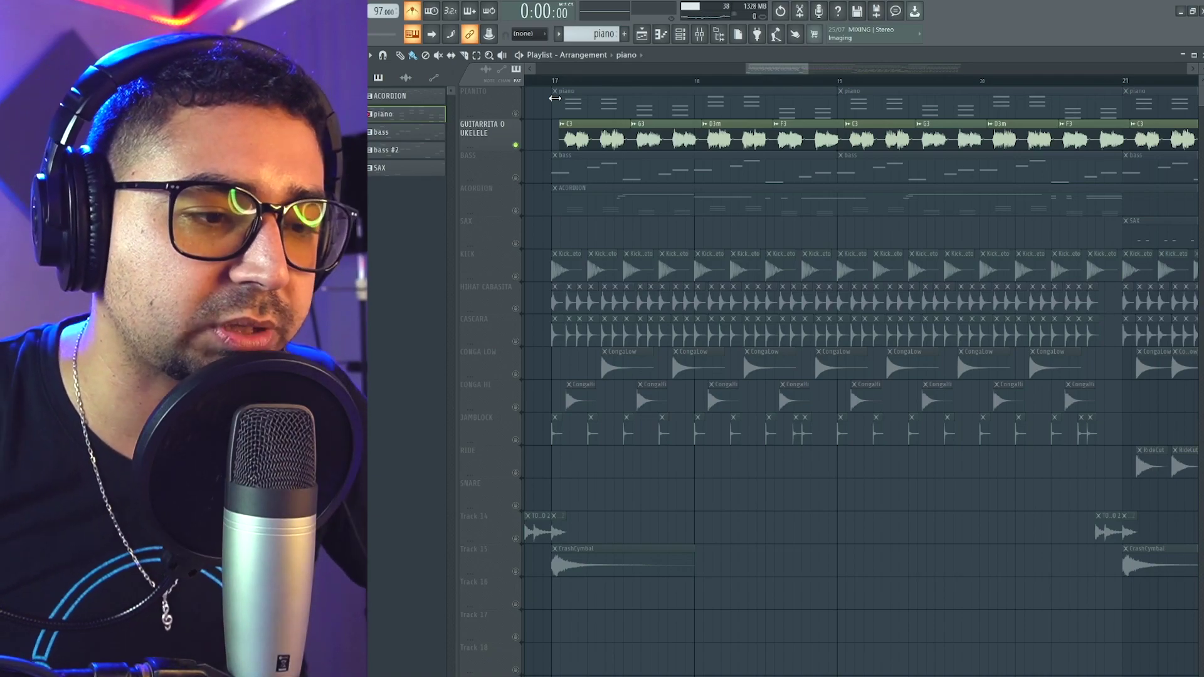
Place the song position at bar 17 and play back the soloed guitar clips to check their timing.
{"action": "left_click", "coordinate": [558, 81]}
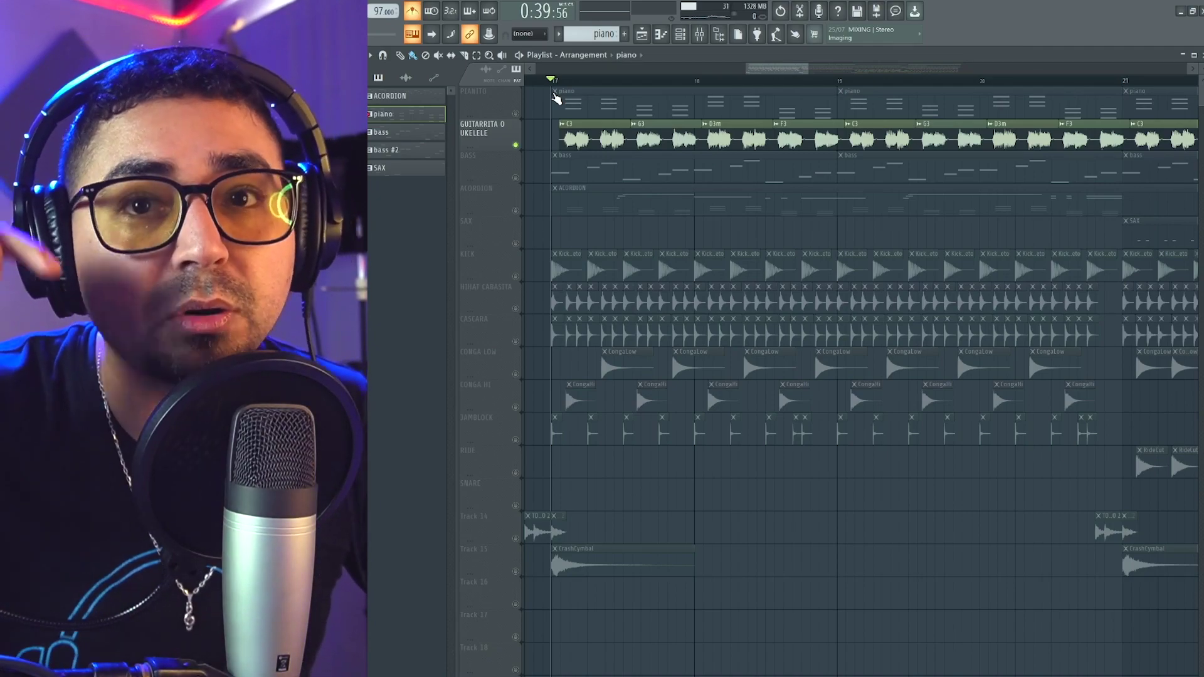
{"action": "scroll", "coordinate": [634, 207], "scroll_direction": "down", "scroll_amount": 4}
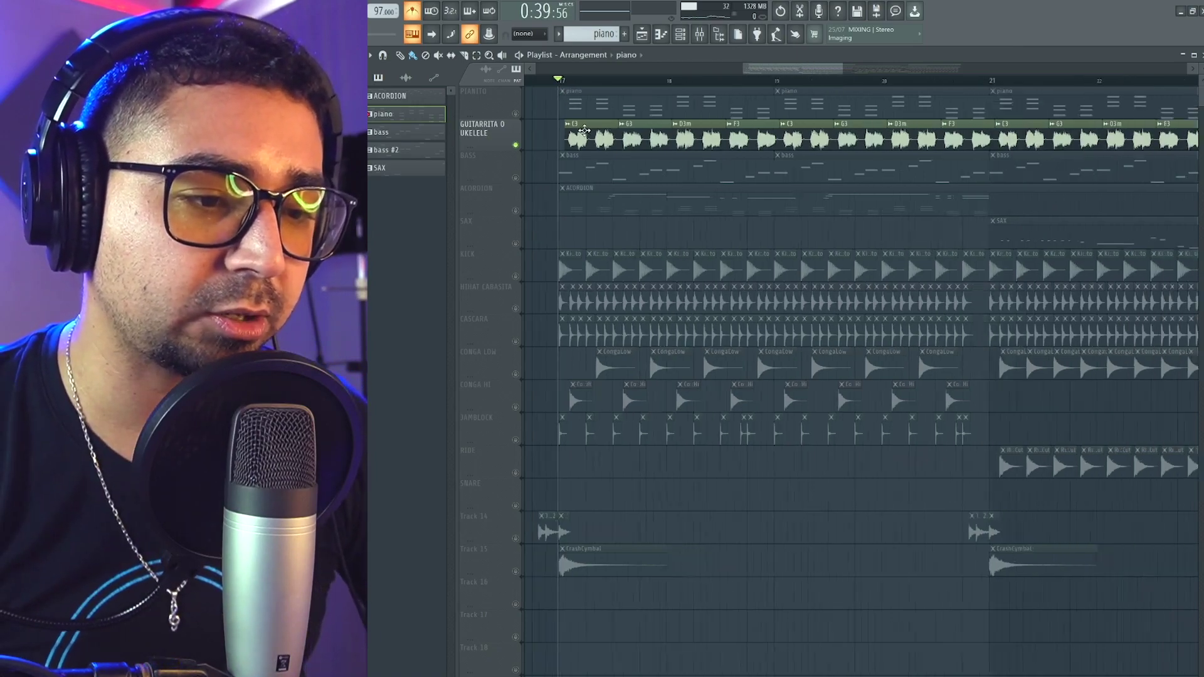
{"action": "scroll", "coordinate": [634, 208], "scroll_direction": "up", "scroll_amount": 1}
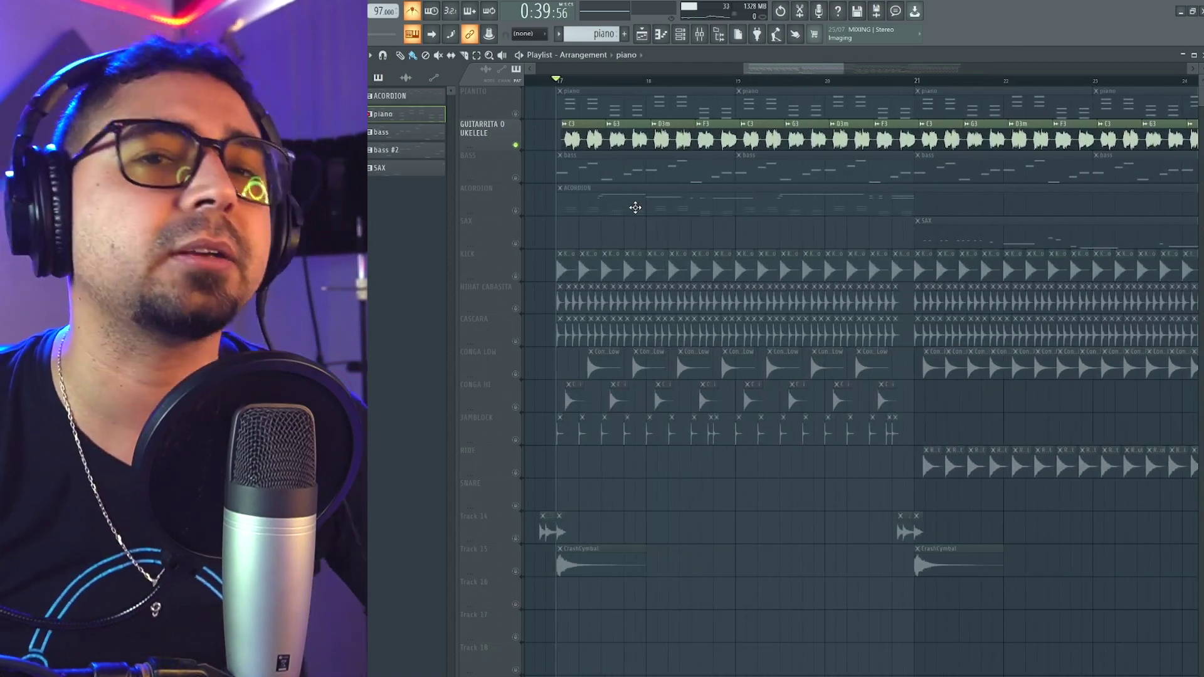
{"action": "key", "text": "space"}
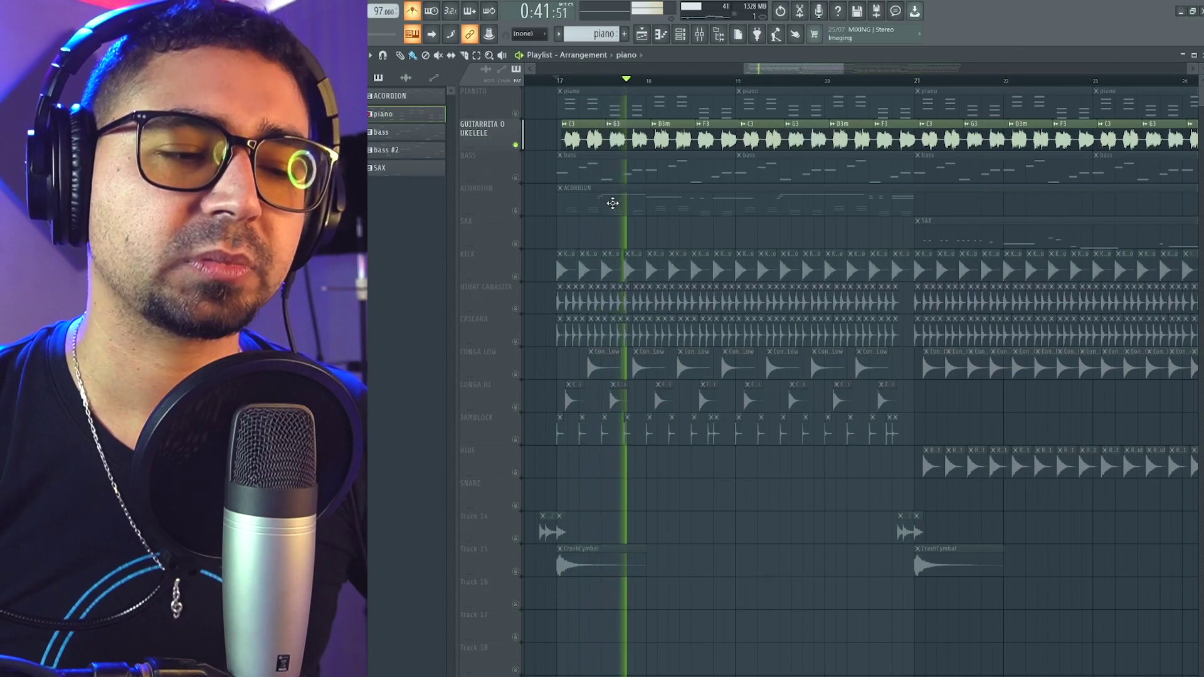
{"action": "scroll", "coordinate": [613, 202], "scroll_direction": "up", "scroll_amount": 4}
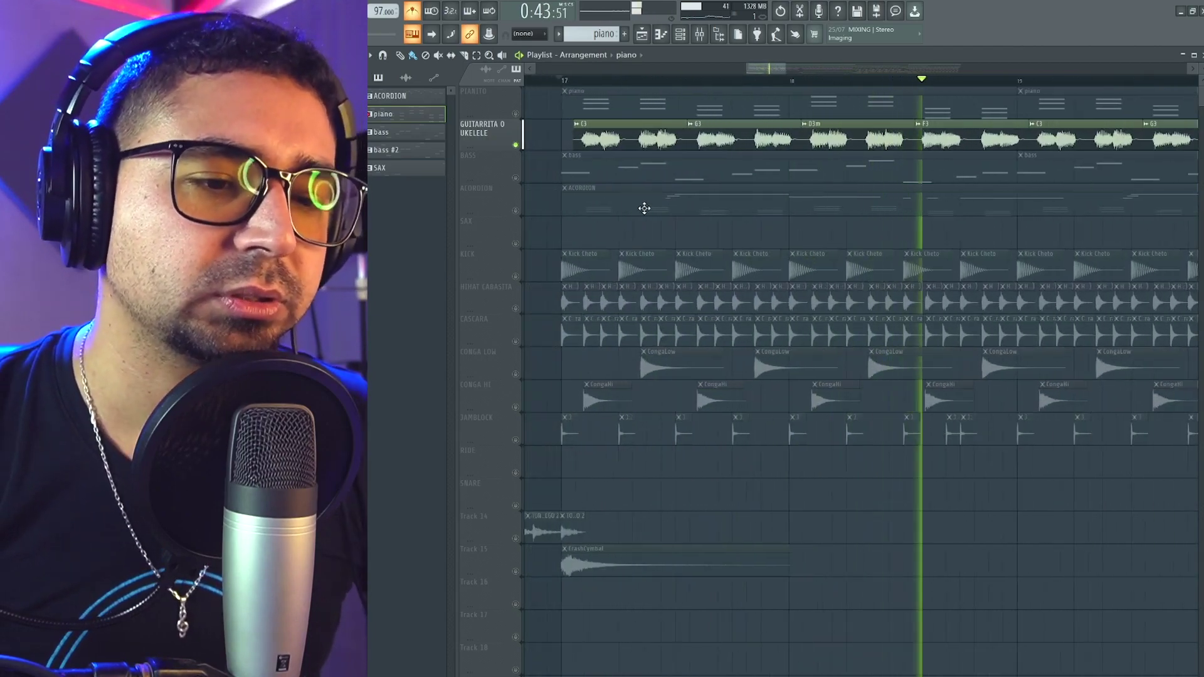
{"action": "key", "text": "space"}
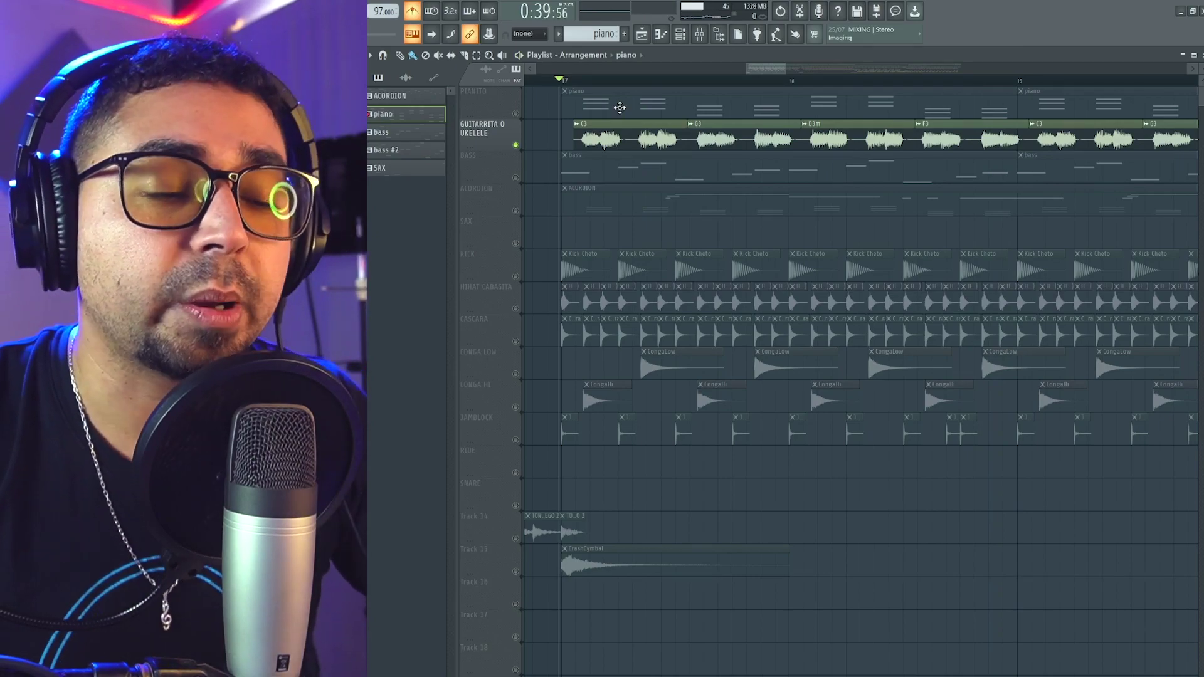
Solo the PIANITO track, start playback, and unmute the GUITARRITA O UKELELE track to hear both together.
{"action": "right_click", "coordinate": [517, 114]}
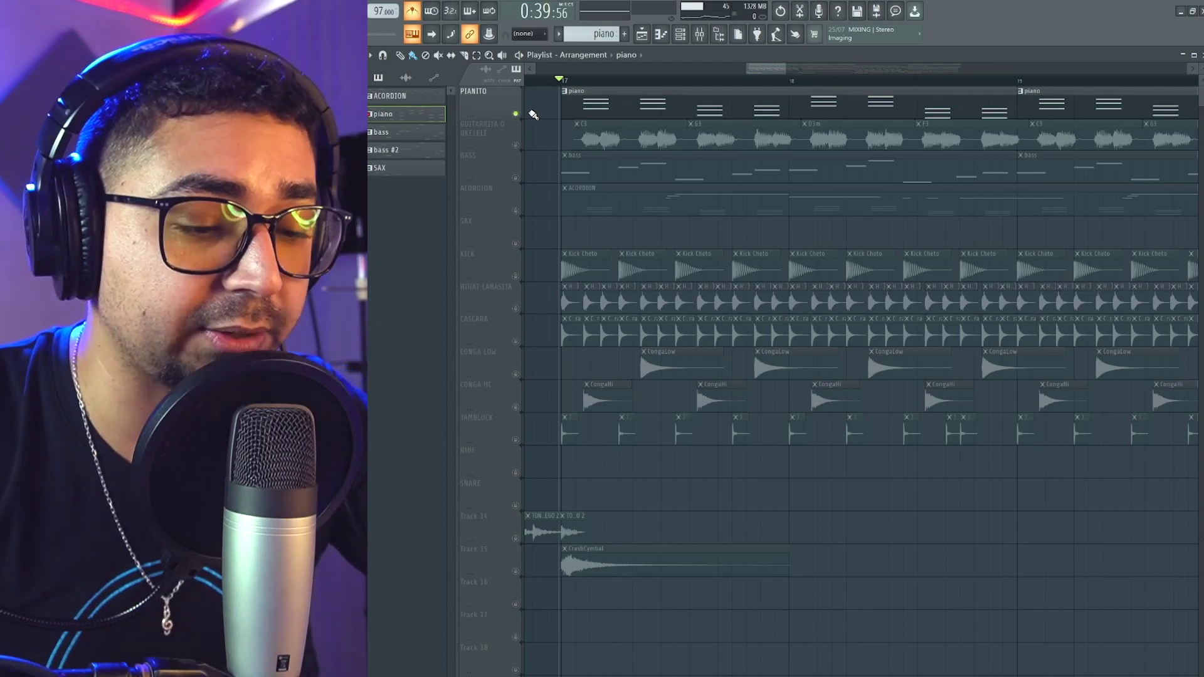
{"action": "key", "text": "space"}
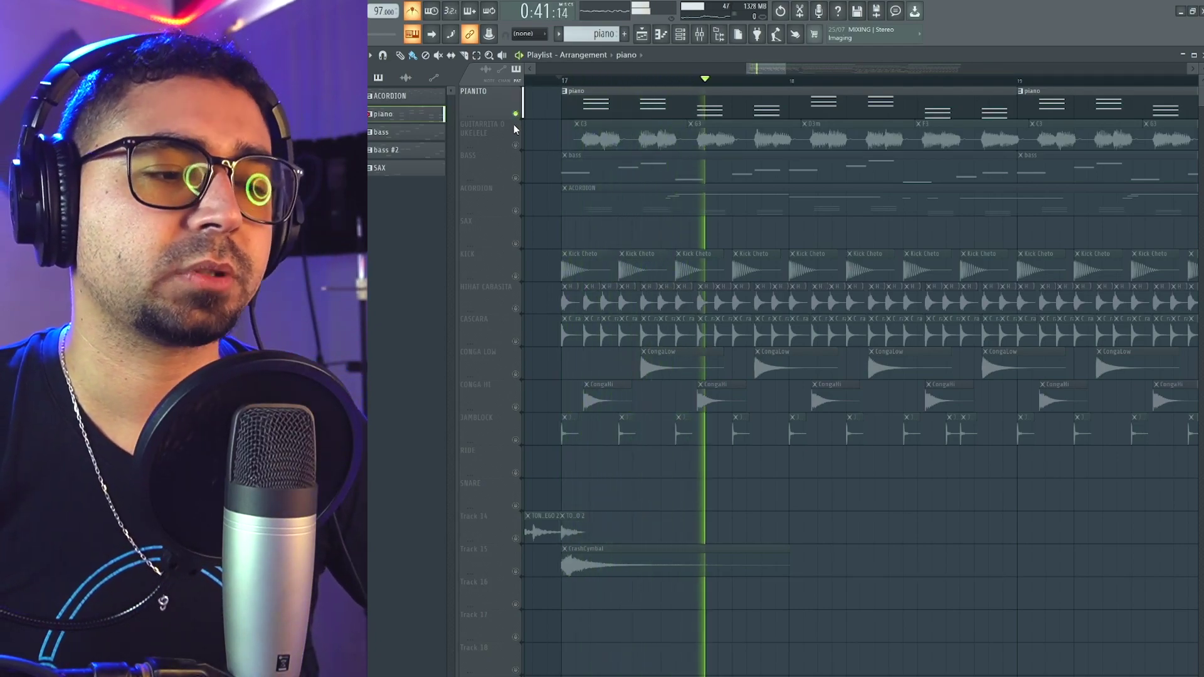
{"action": "left_click", "coordinate": [517, 145]}
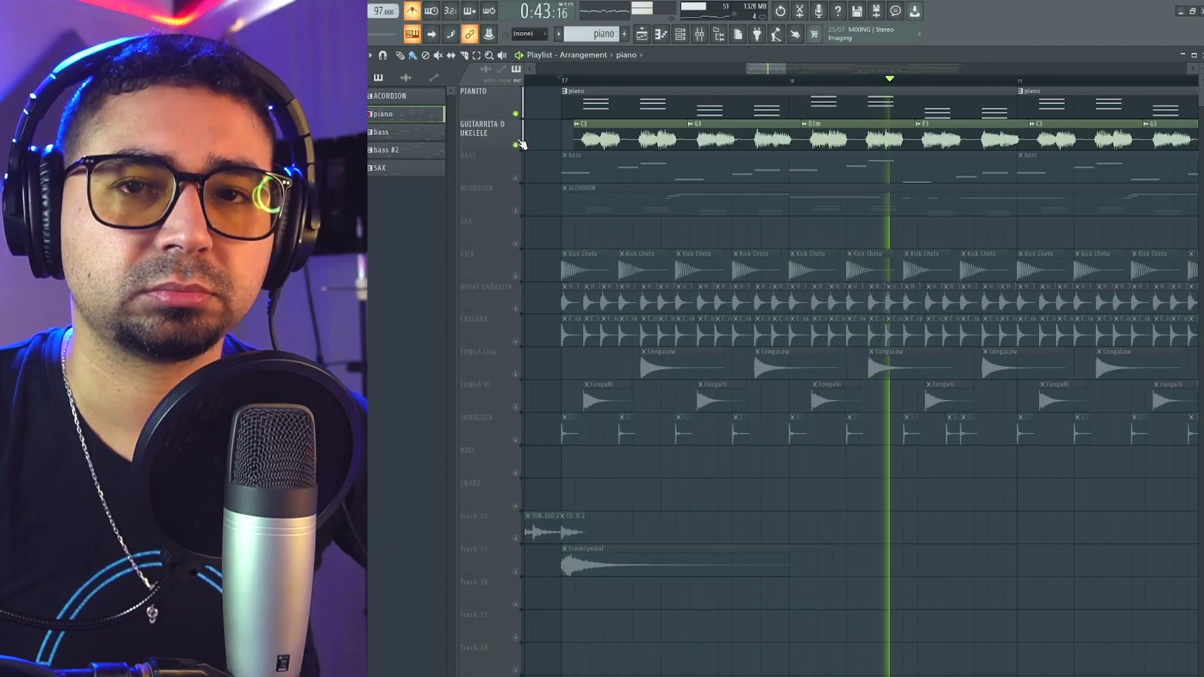
Stop playback and look over the layout of all tracks across the whole arrangement.
{"action": "key", "text": "space"}
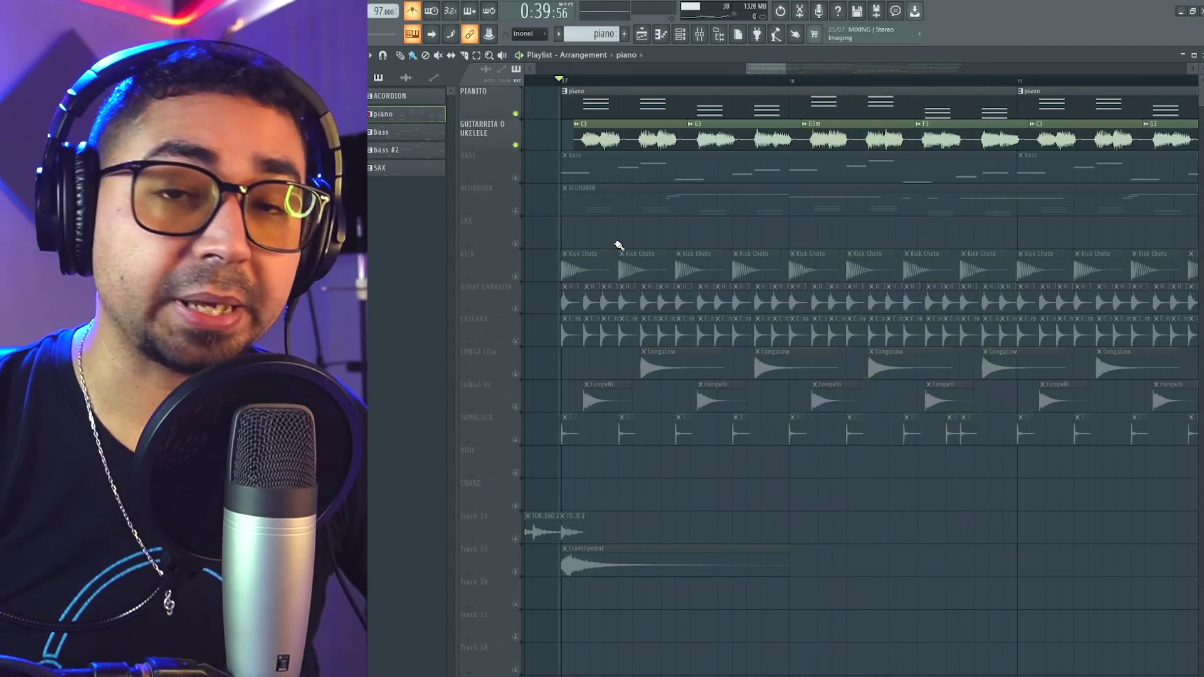
{"action": "scroll", "coordinate": [618, 244], "scroll_direction": "down", "scroll_amount": 6}
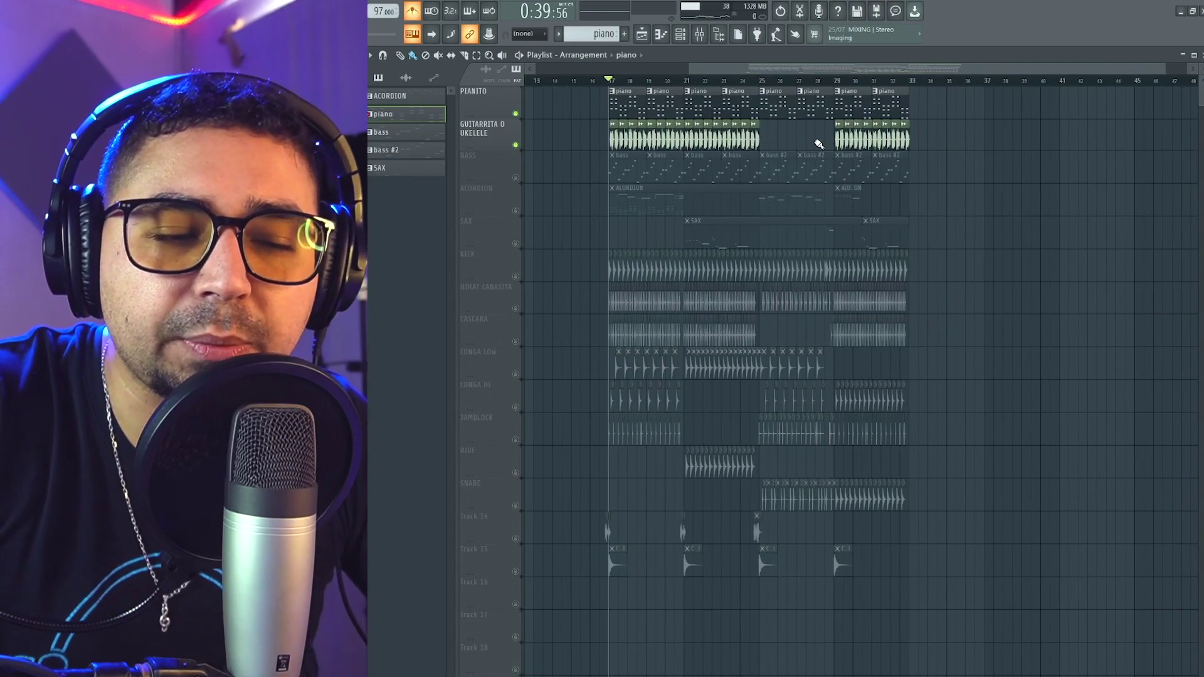
{"action": "scroll", "coordinate": [808, 152], "scroll_direction": "up", "scroll_amount": 3}
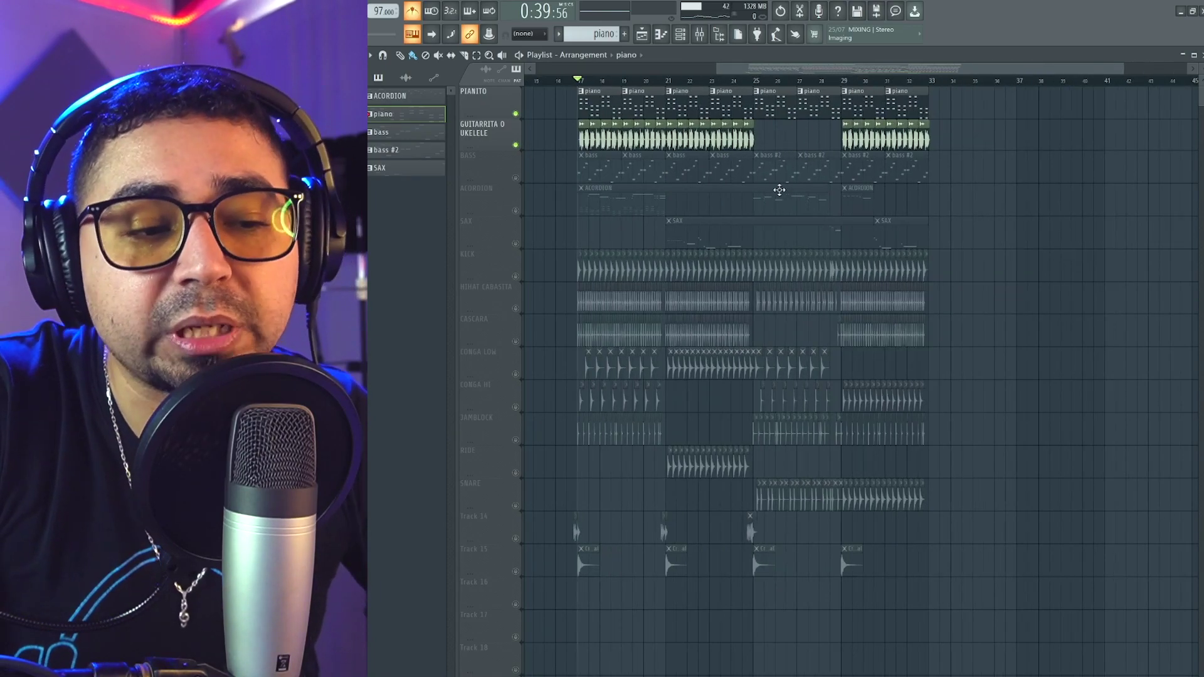
{"action": "left_click_drag", "start_coordinate": [785, 175], "coordinate": [733, 248]}
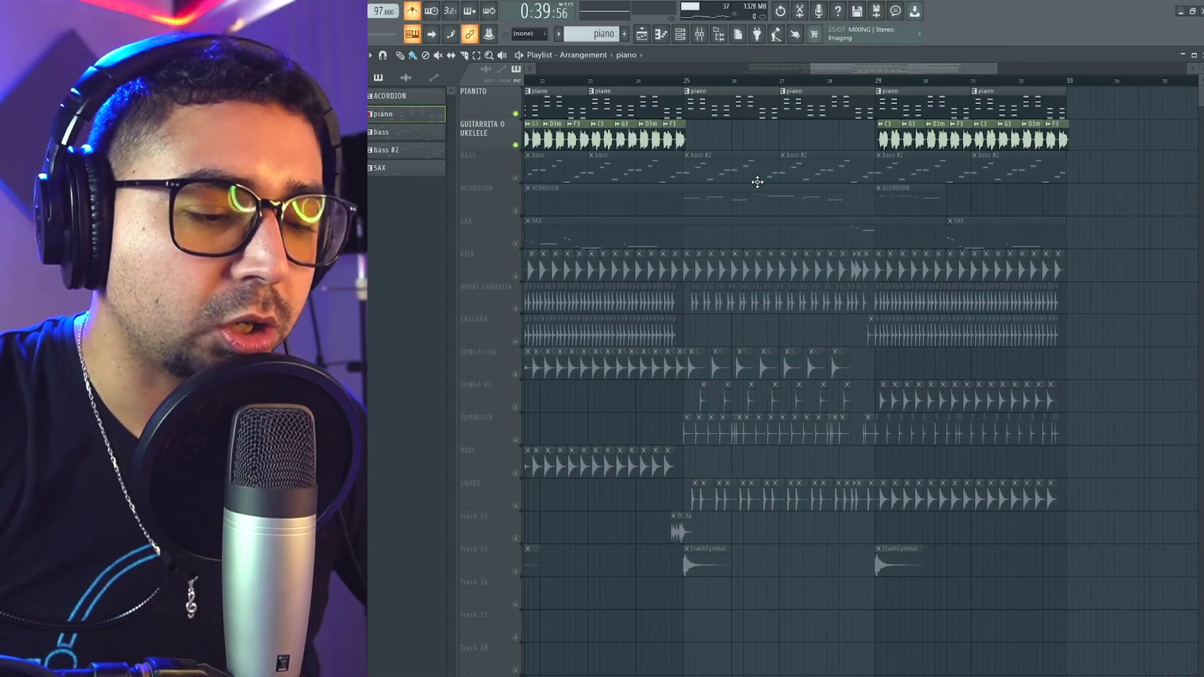
{"action": "scroll", "coordinate": [758, 182], "scroll_direction": "down", "scroll_amount": 4}
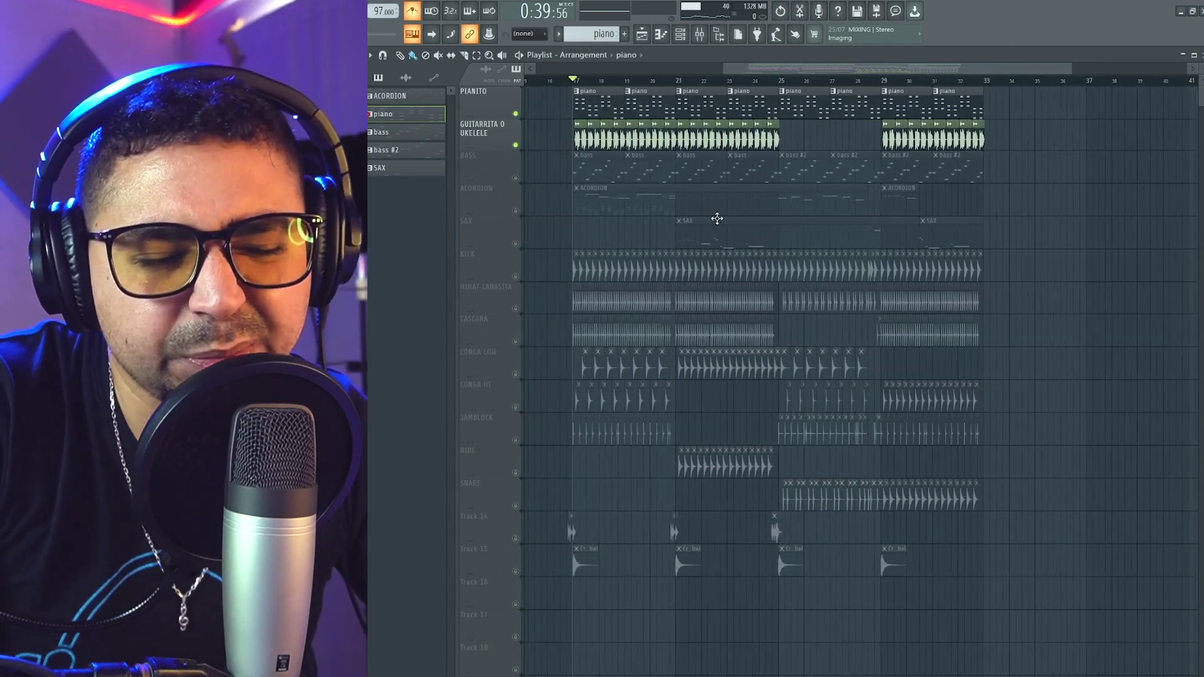
{"action": "scroll", "coordinate": [765, 233], "scroll_direction": "left", "scroll_amount": 2}
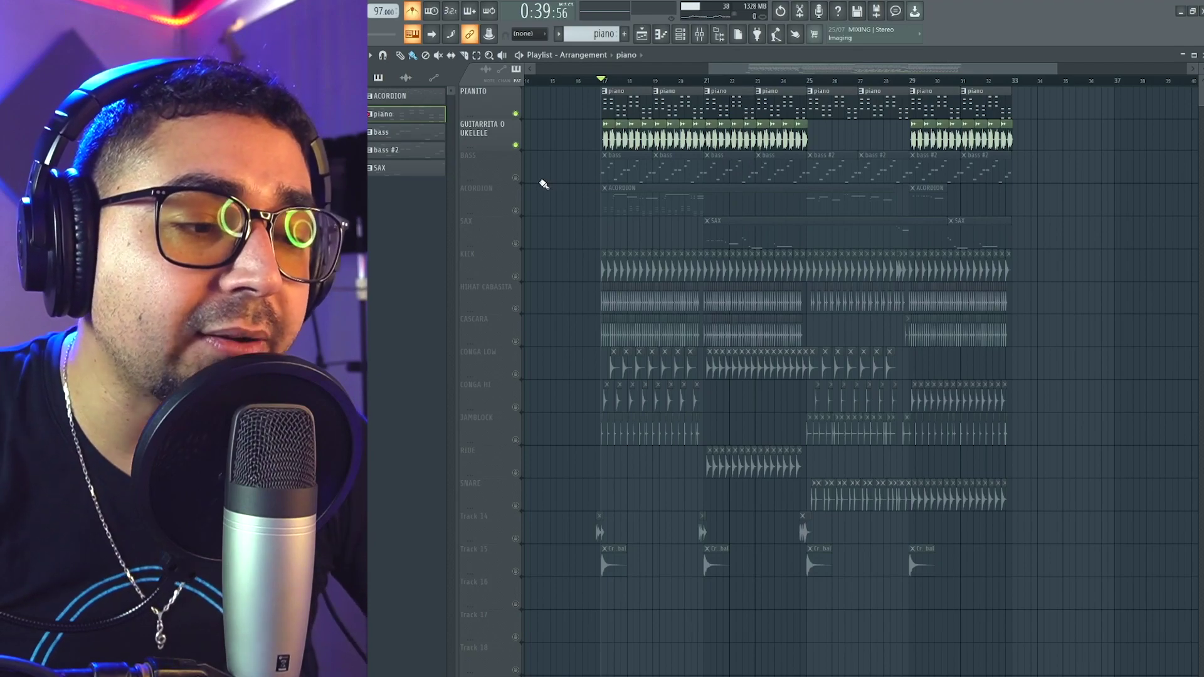
Solo the BASS track and open its first bass clip in the piano roll to examine the note pattern.
{"action": "left_click", "coordinate": [517, 179], "text": "ctrl"}
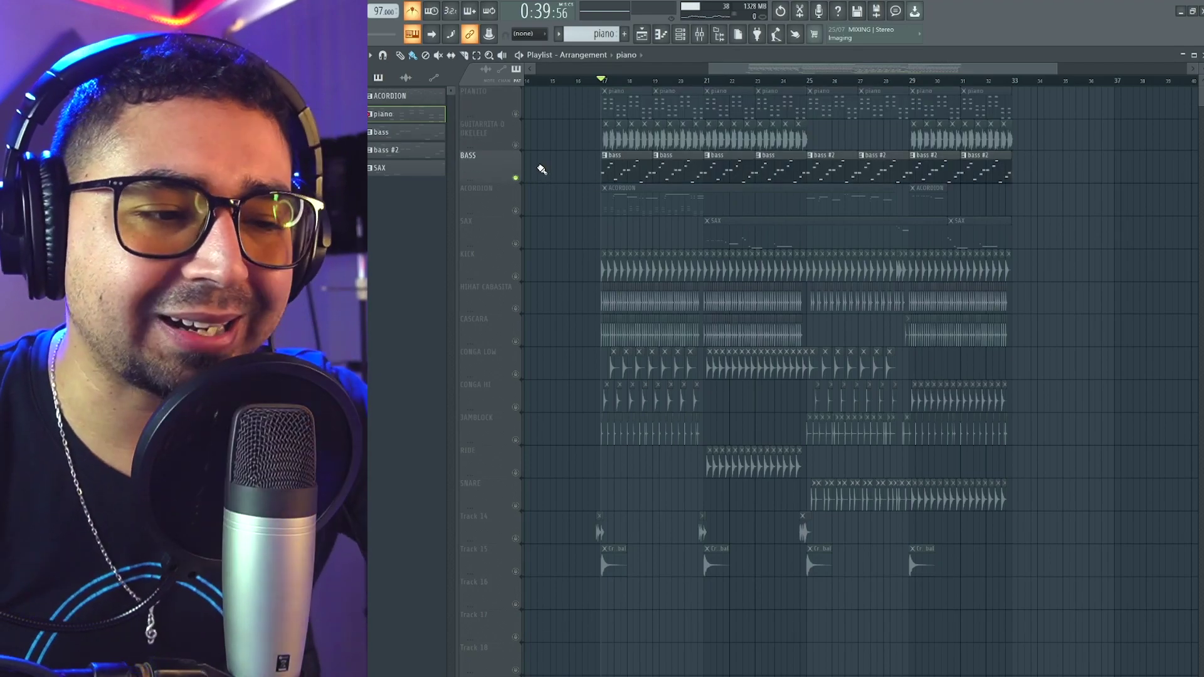
{"action": "scroll", "coordinate": [627, 219], "scroll_direction": "up", "scroll_amount": 3}
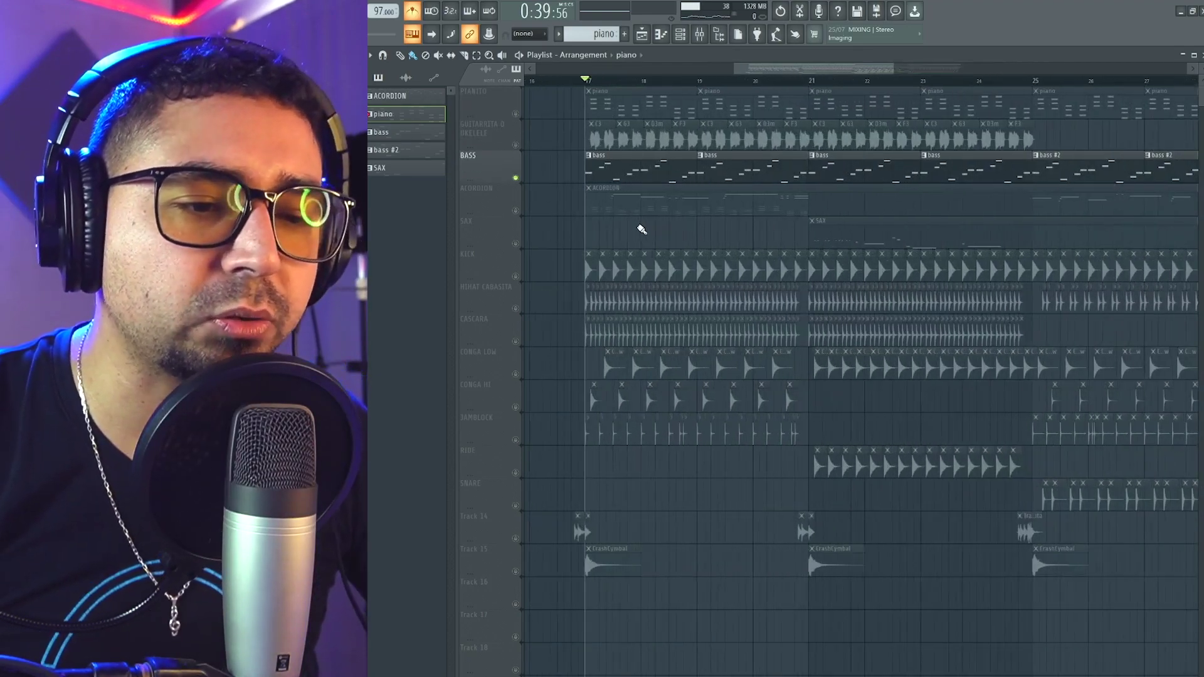
{"action": "scroll", "coordinate": [648, 238], "scroll_direction": "up", "scroll_amount": 1}
{"action": "double_click", "coordinate": [634, 176]}
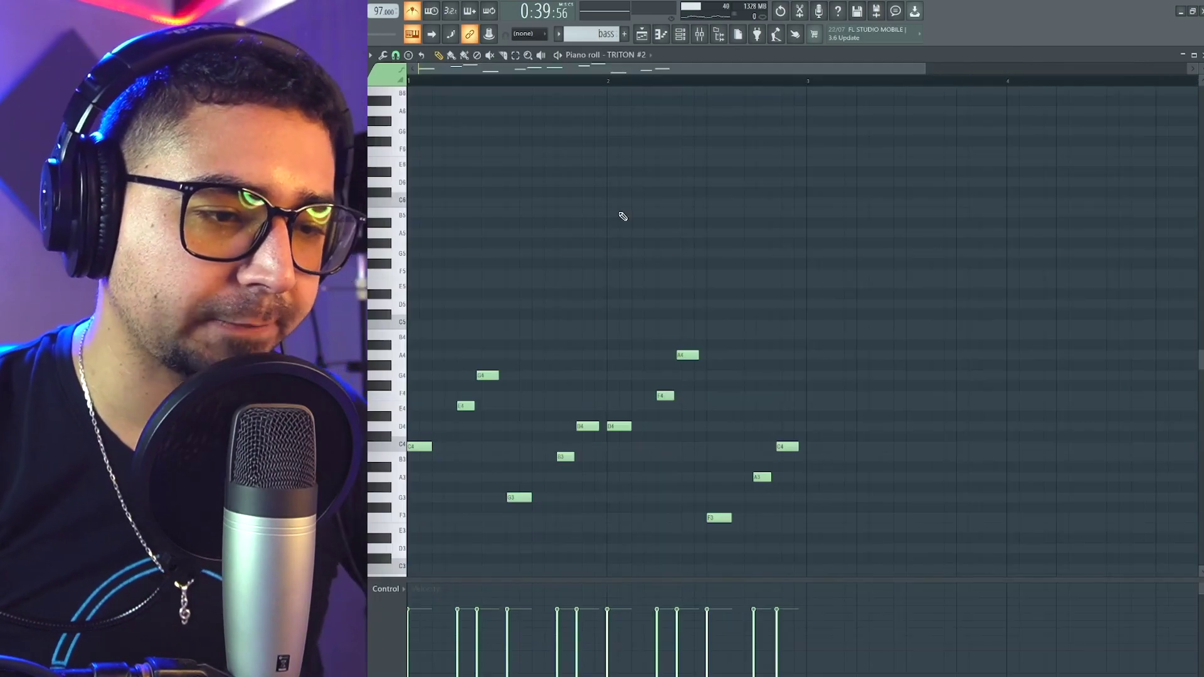
{"action": "left_click_drag", "start_coordinate": [571, 398], "coordinate": [629, 285]}
{"action": "scroll", "coordinate": [630, 285], "scroll_direction": "up", "scroll_amount": 3}
{"action": "left_click_drag", "start_coordinate": [752, 329], "coordinate": [891, 263]}
{"action": "scroll", "coordinate": [878, 266], "scroll_direction": "down", "scroll_amount": 1}
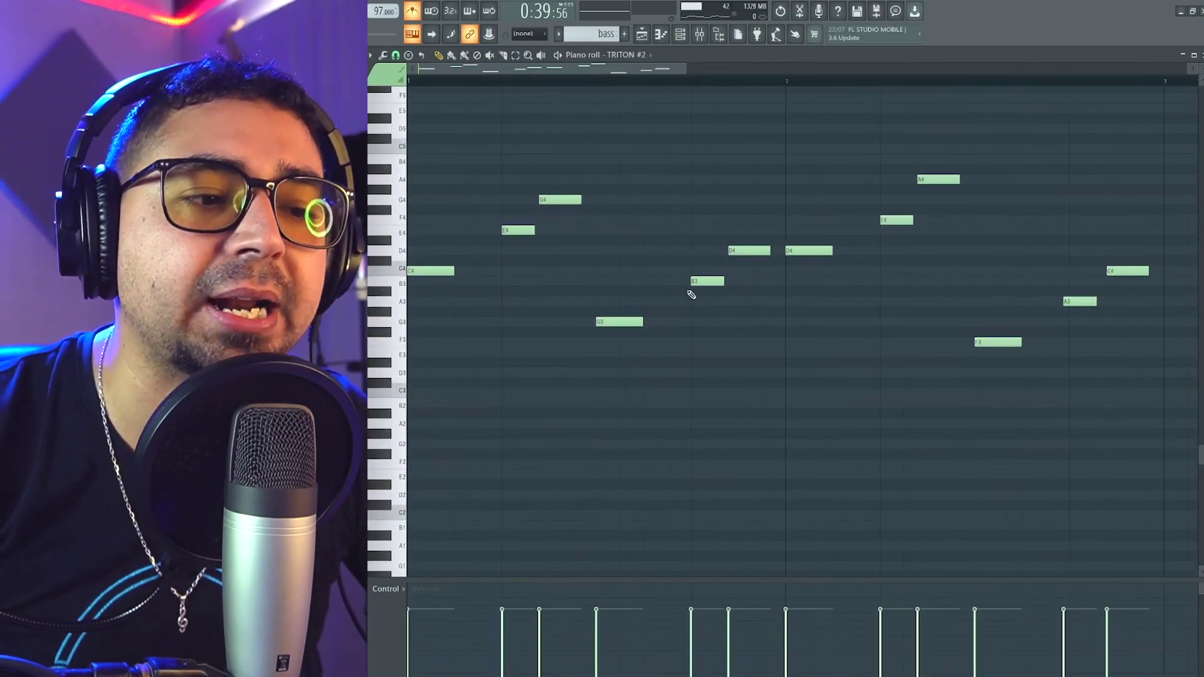
{"action": "left_click_drag", "start_coordinate": [691, 293], "coordinate": [710, 322]}
{"action": "scroll", "coordinate": [715, 317], "scroll_direction": "up", "scroll_amount": 3}
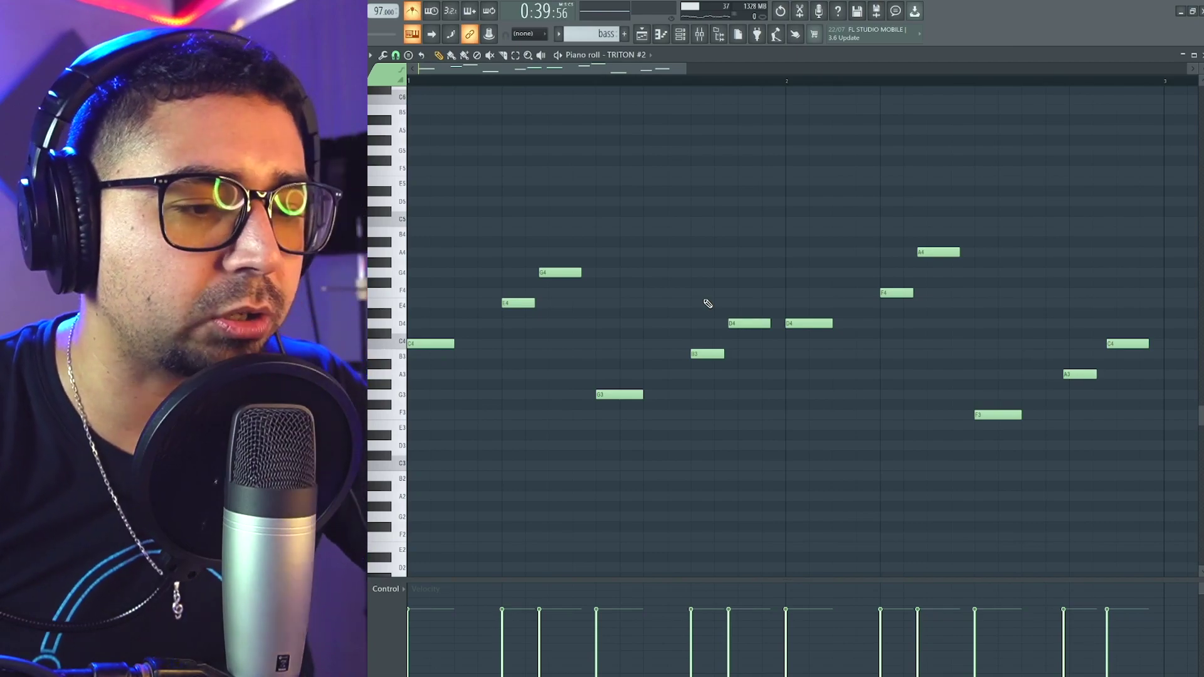
{"action": "scroll", "coordinate": [583, 232], "scroll_direction": "down", "scroll_amount": 3}
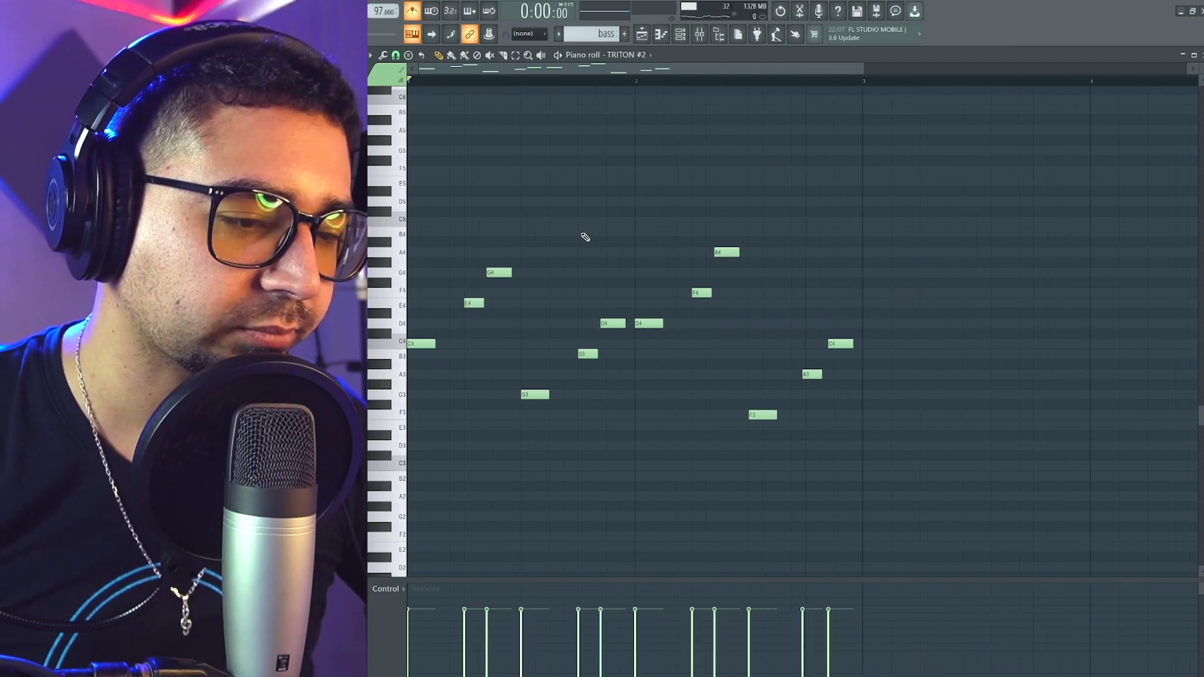
Play back the bass pattern from its beginning to check its rhythm, then stop it.
{"action": "scroll", "coordinate": [520, 255], "scroll_direction": "up", "scroll_amount": 2}
{"action": "left_click_drag", "start_coordinate": [514, 237], "coordinate": [629, 362]}
{"action": "key", "text": "space"}
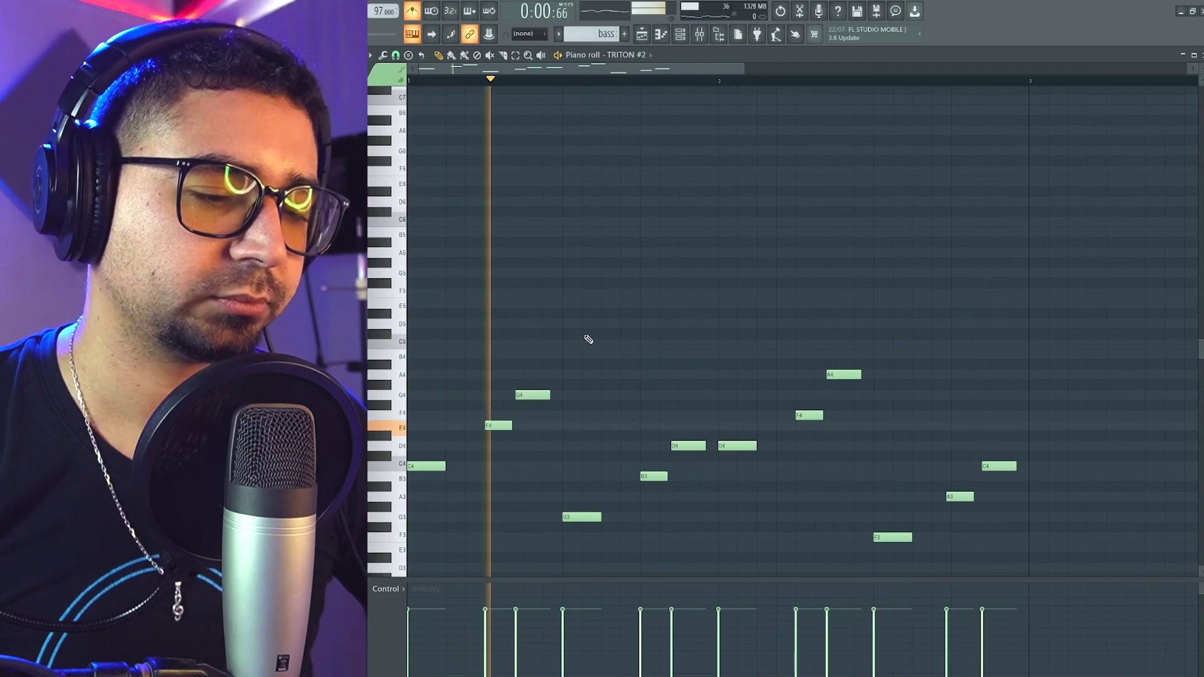
{"action": "scroll", "coordinate": [586, 336], "scroll_direction": "down", "scroll_amount": 3}
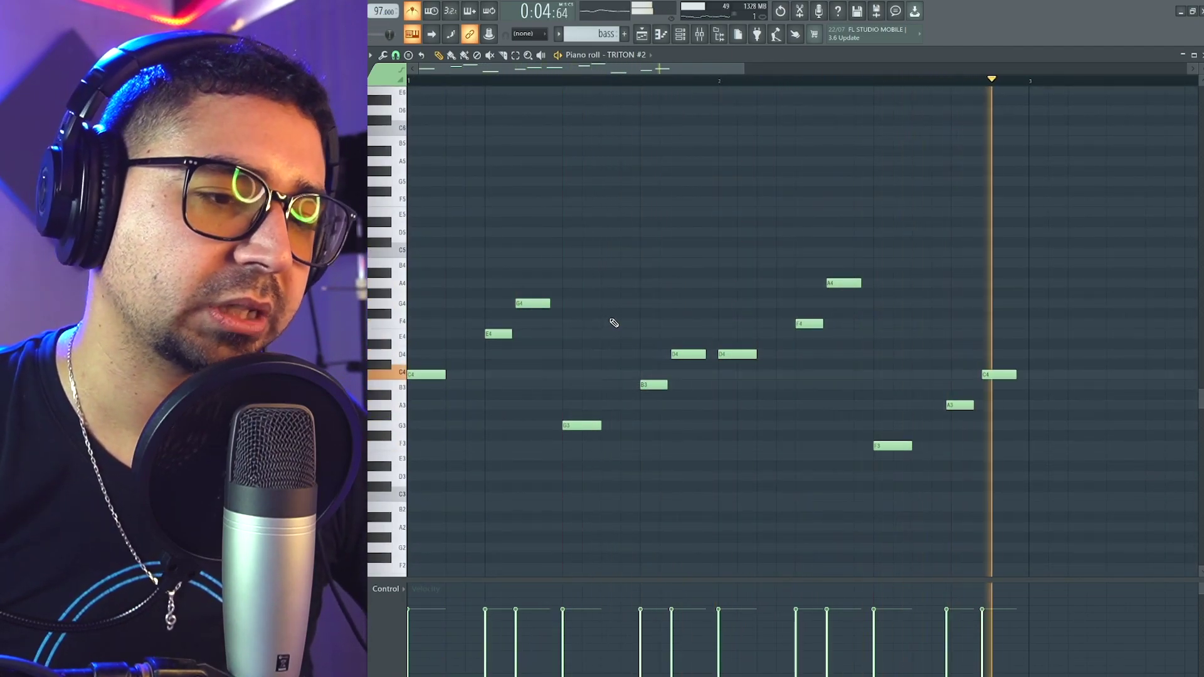
{"action": "key", "text": "space"}
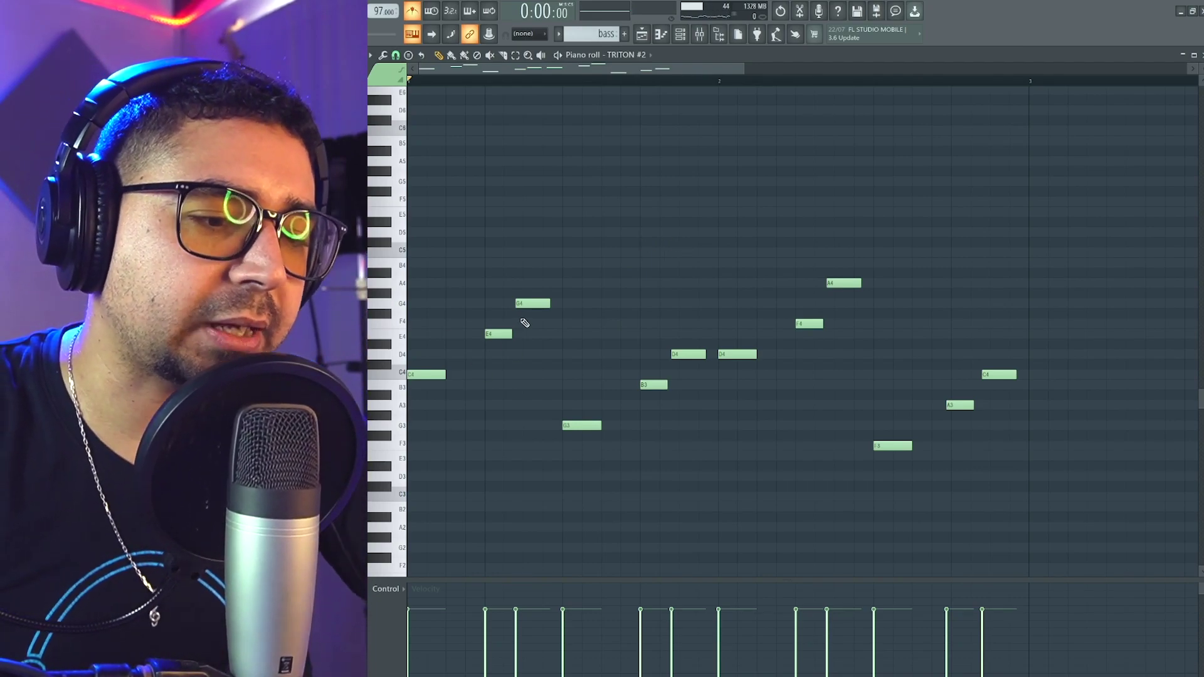
Try lowering the last note of each three-note bass group to its root (C4, G3, D4, F3) and listen to it.
{"action": "left_click_drag", "start_coordinate": [517, 248], "coordinate": [579, 328]}
{"action": "left_click", "coordinate": [688, 354], "text": "ctrl"}
{"action": "left_click", "coordinate": [844, 283], "text": "ctrl"}
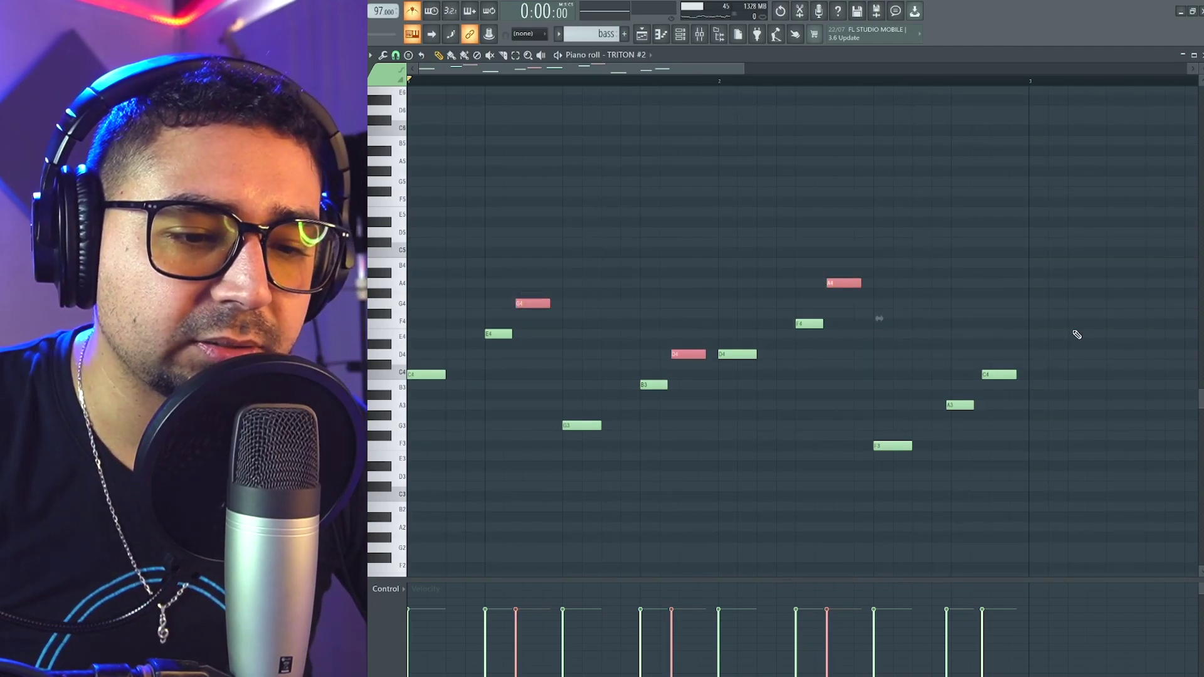
{"action": "left_click", "coordinate": [999, 374], "text": "ctrl"}
{"action": "left_click_drag", "start_coordinate": [539, 305], "coordinate": [543, 367]}
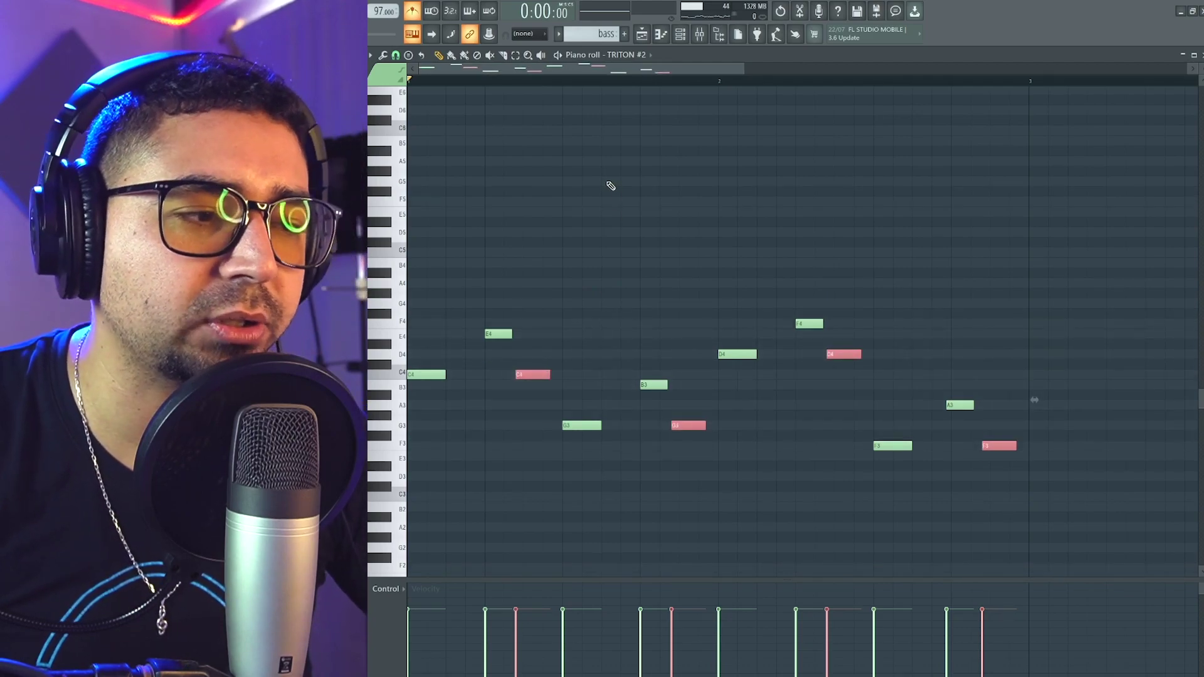
{"action": "key", "text": "space"}
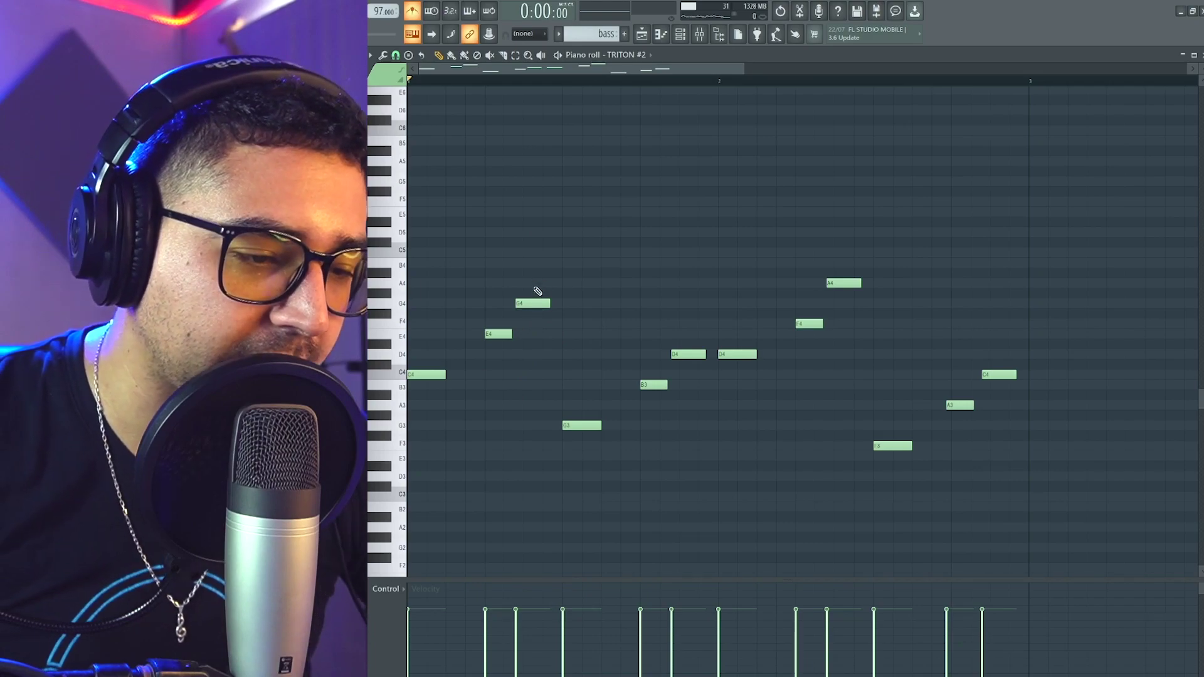
Select the last note of each three-note bass group: G4, D4, A4 and C4.
{"action": "left_click_drag", "start_coordinate": [527, 268], "coordinate": [568, 334]}
{"action": "left_click_drag", "start_coordinate": [660, 308], "coordinate": [712, 362]}
{"action": "left_click_drag", "start_coordinate": [824, 239], "coordinate": [878, 299]}
{"action": "left_click_drag", "start_coordinate": [996, 353], "coordinate": [1013, 379]}
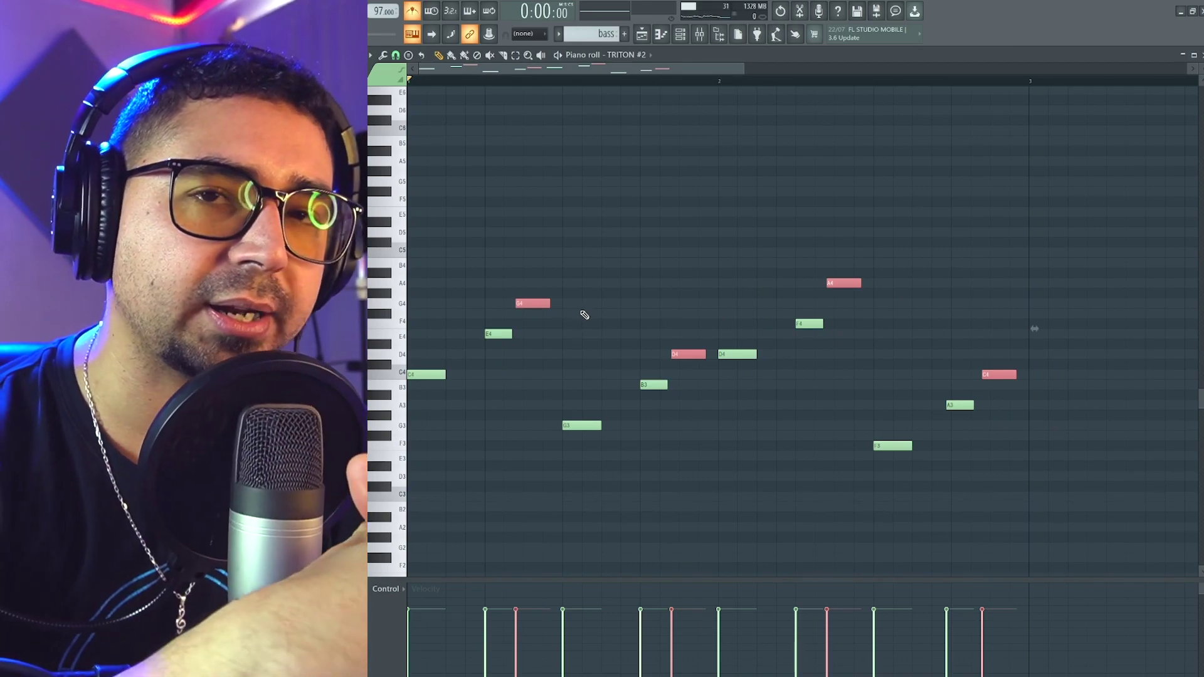
Return to the playlist, solo the ACORDION track, and play back its first clip from bar 17.
{"action": "key", "text": "F5"}
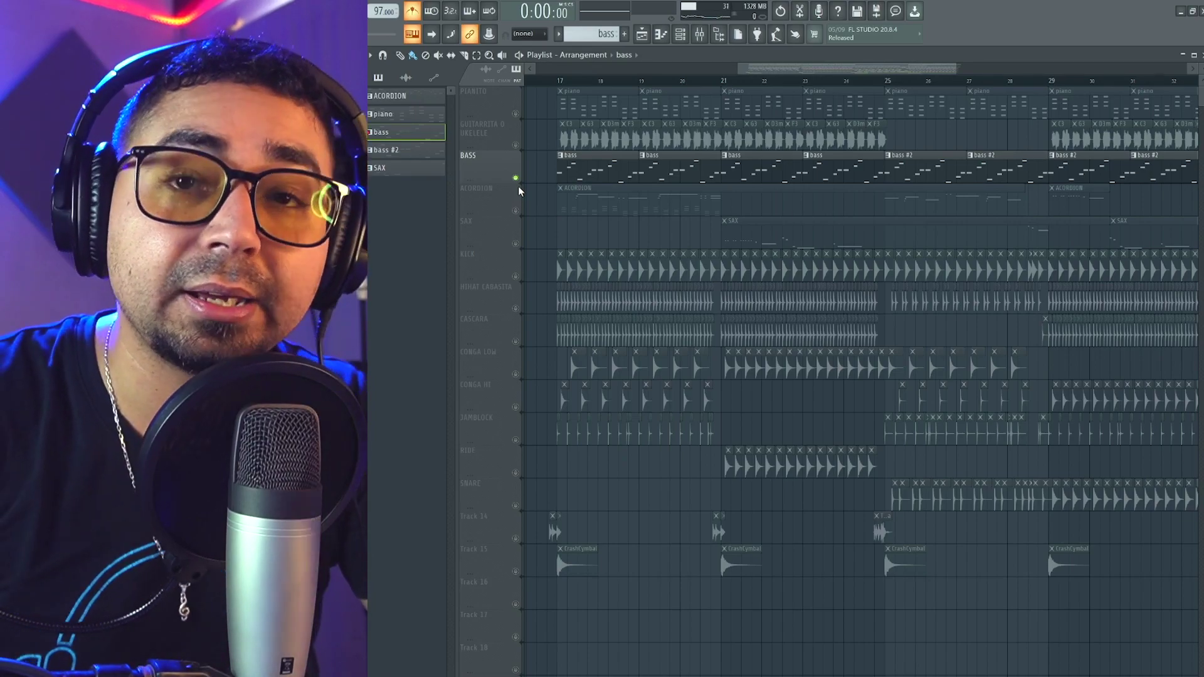
{"action": "scroll", "coordinate": [518, 186], "scroll_direction": "down", "scroll_amount": 1}
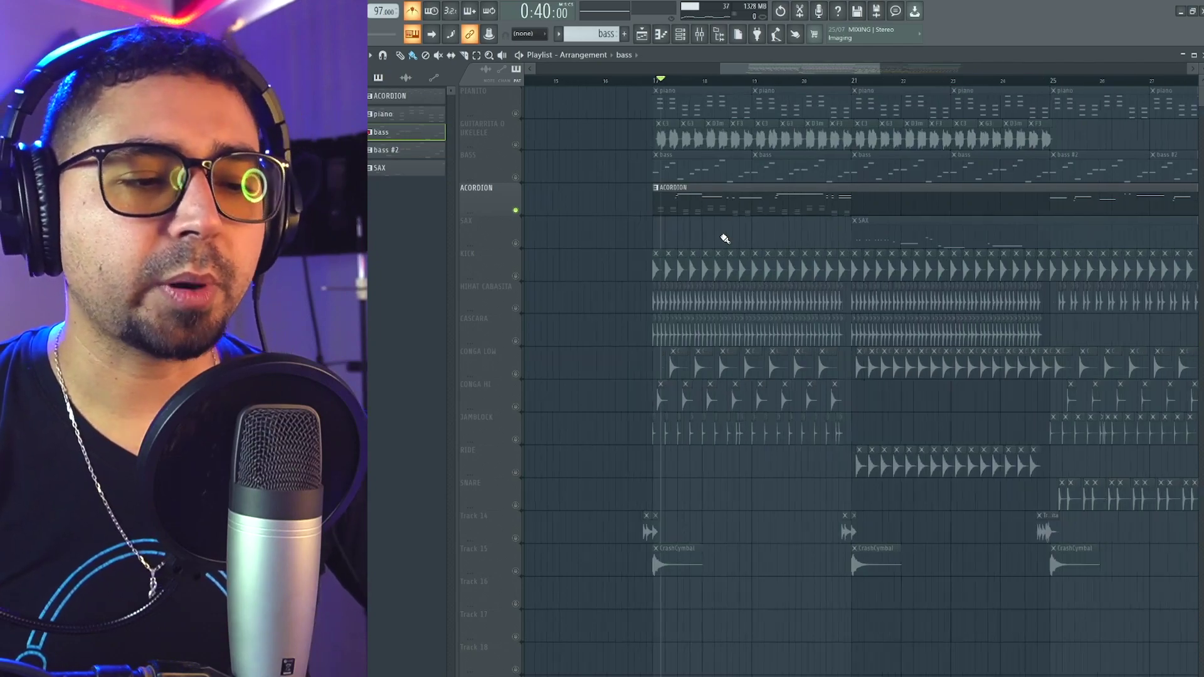
{"action": "scroll", "coordinate": [720, 236], "scroll_direction": "up", "scroll_amount": 3}
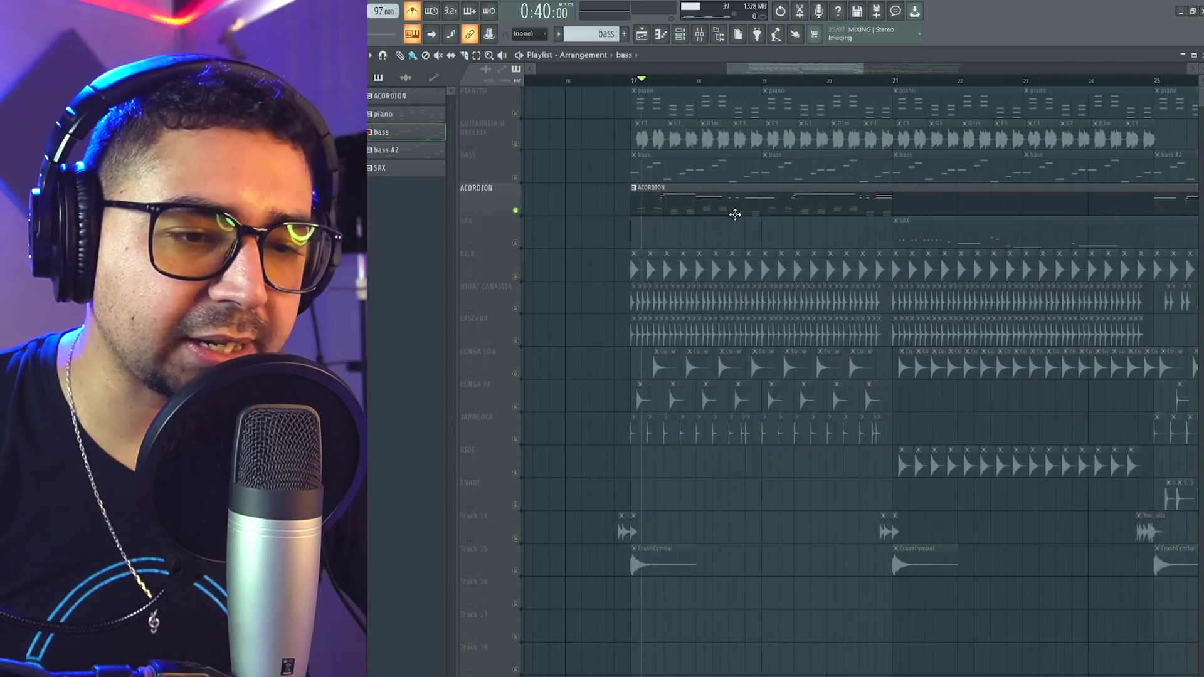
{"action": "scroll", "coordinate": [690, 256], "scroll_direction": "down", "scroll_amount": 2}
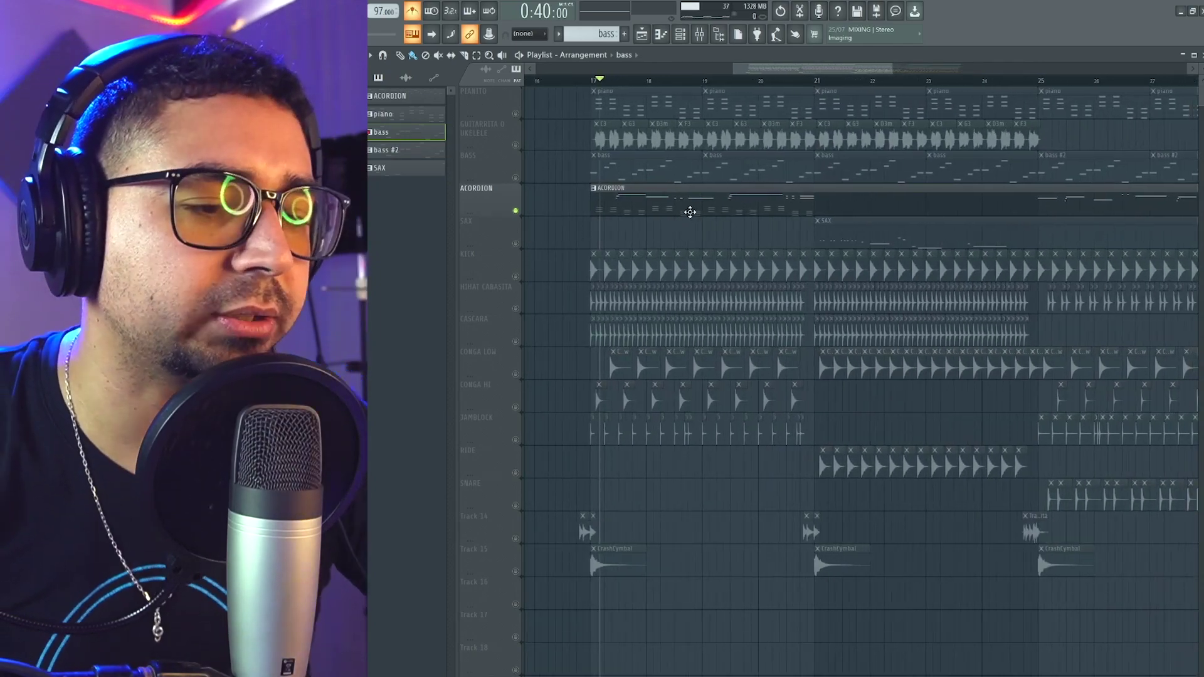
{"action": "key", "text": "space"}
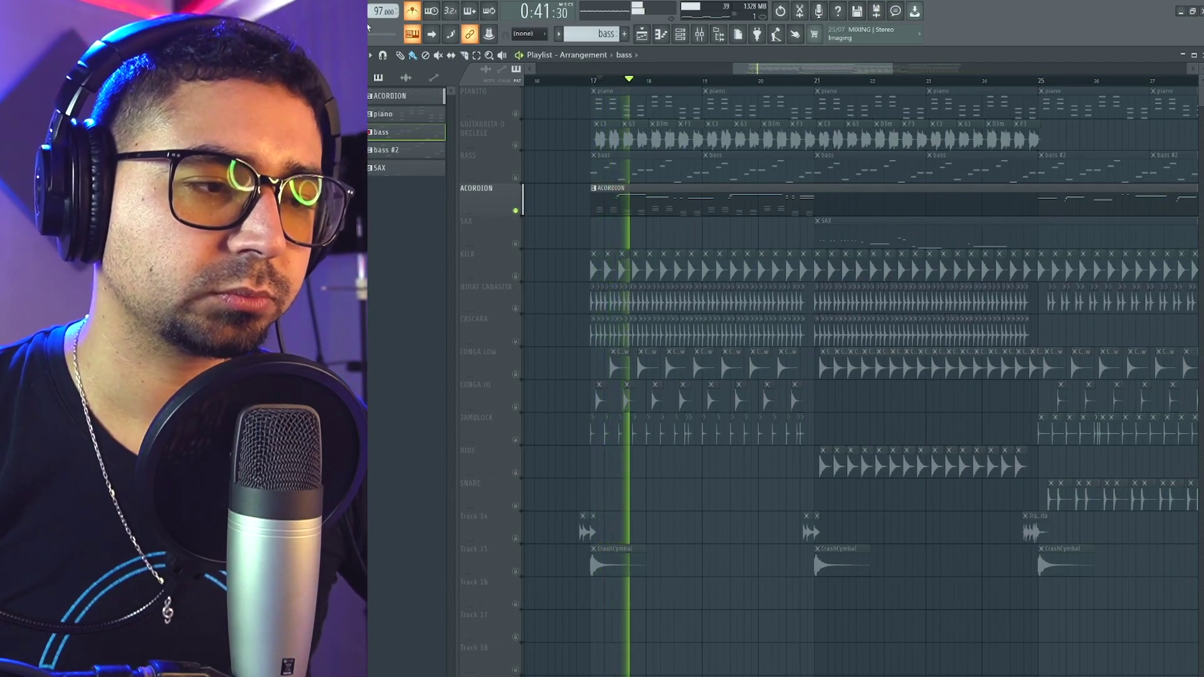
{"action": "scroll", "coordinate": [658, 241], "scroll_direction": "up", "scroll_amount": 3}
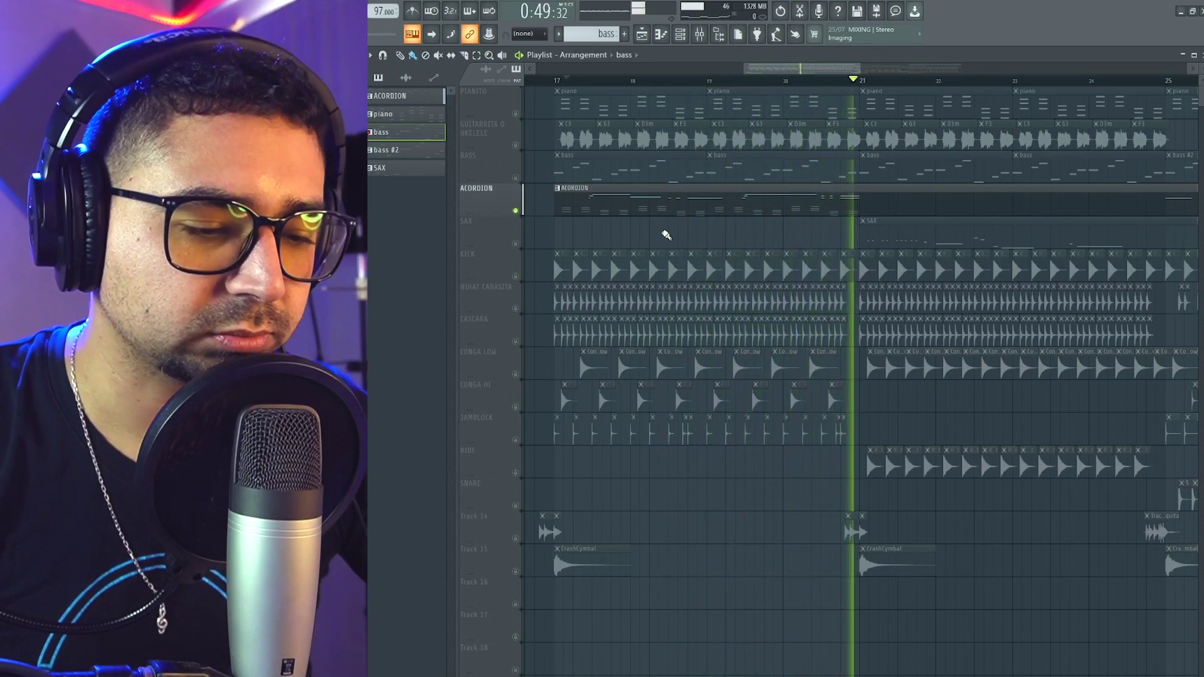
{"action": "key", "text": "space"}
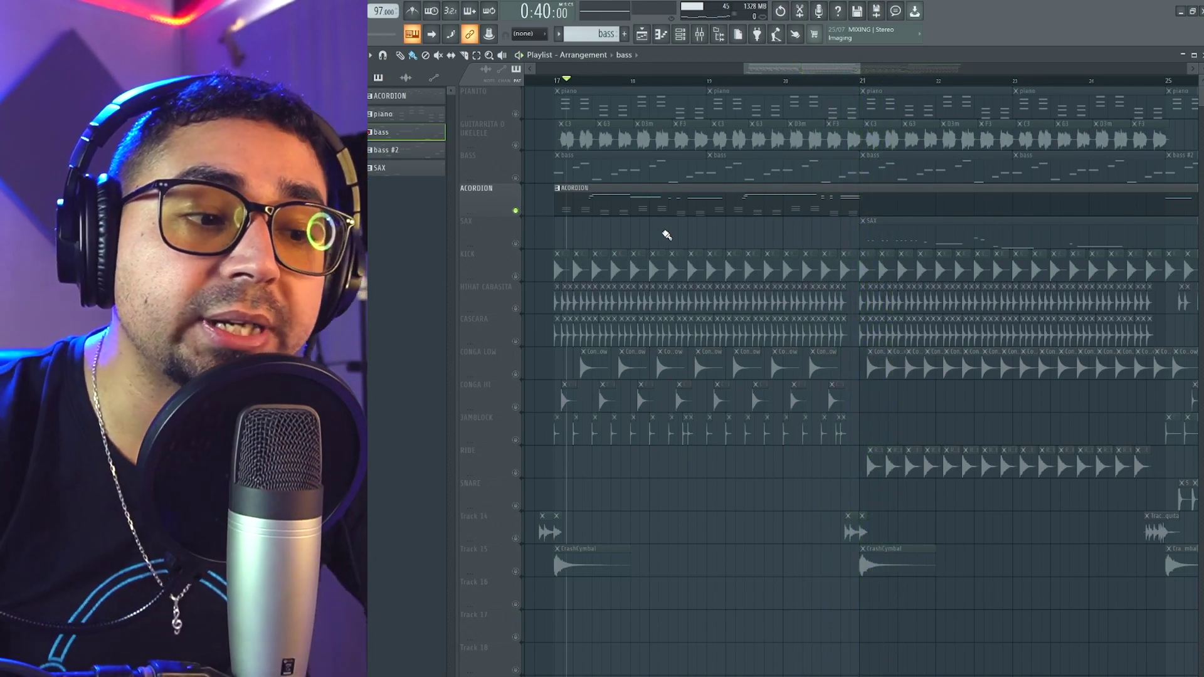
Unmute the PIANITO, GUITARRITA O UKELELE and BASS tracks and play them with the accordion from just before bar 17.
{"action": "left_click", "coordinate": [515, 113]}
{"action": "left_click", "coordinate": [515, 145]}
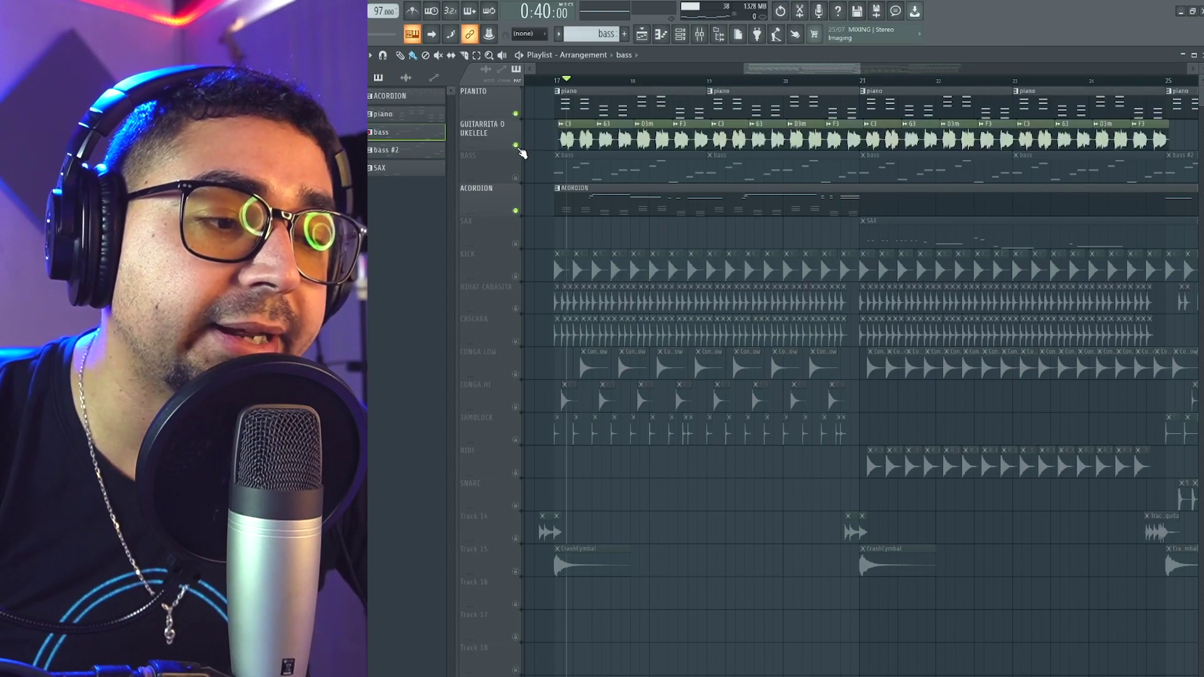
{"action": "left_click", "coordinate": [516, 178]}
{"action": "left_click_drag", "start_coordinate": [565, 82], "coordinate": [551, 85]}
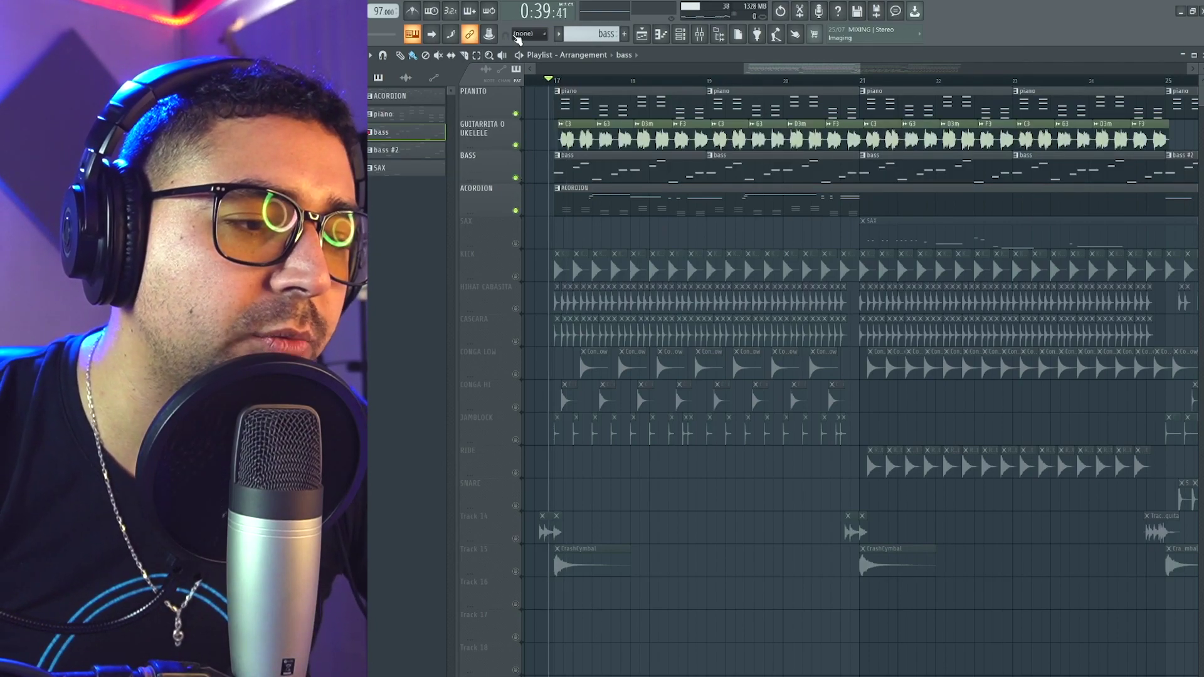
{"action": "scroll", "coordinate": [632, 261], "scroll_direction": "up", "scroll_amount": 1}
{"action": "key", "text": "space"}
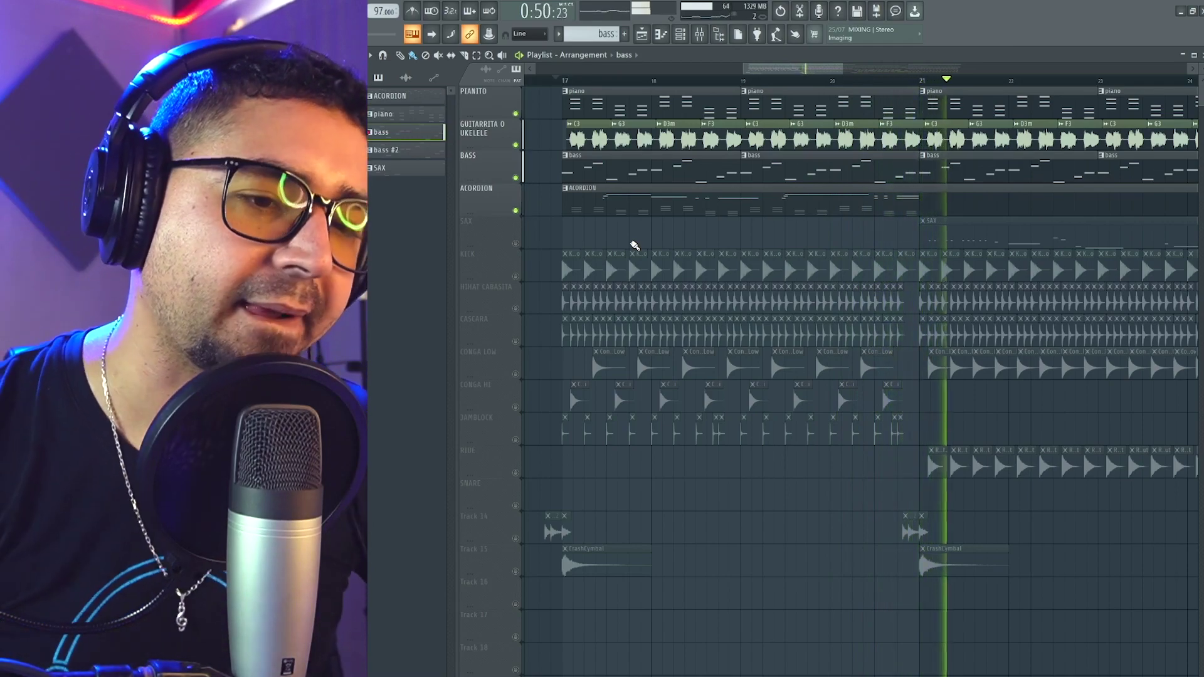
Stop playback, move the song position to within bar 24, and play back the section starting at bar 25.
{"action": "key", "text": "space"}
{"action": "left_click", "coordinate": [875, 83]}
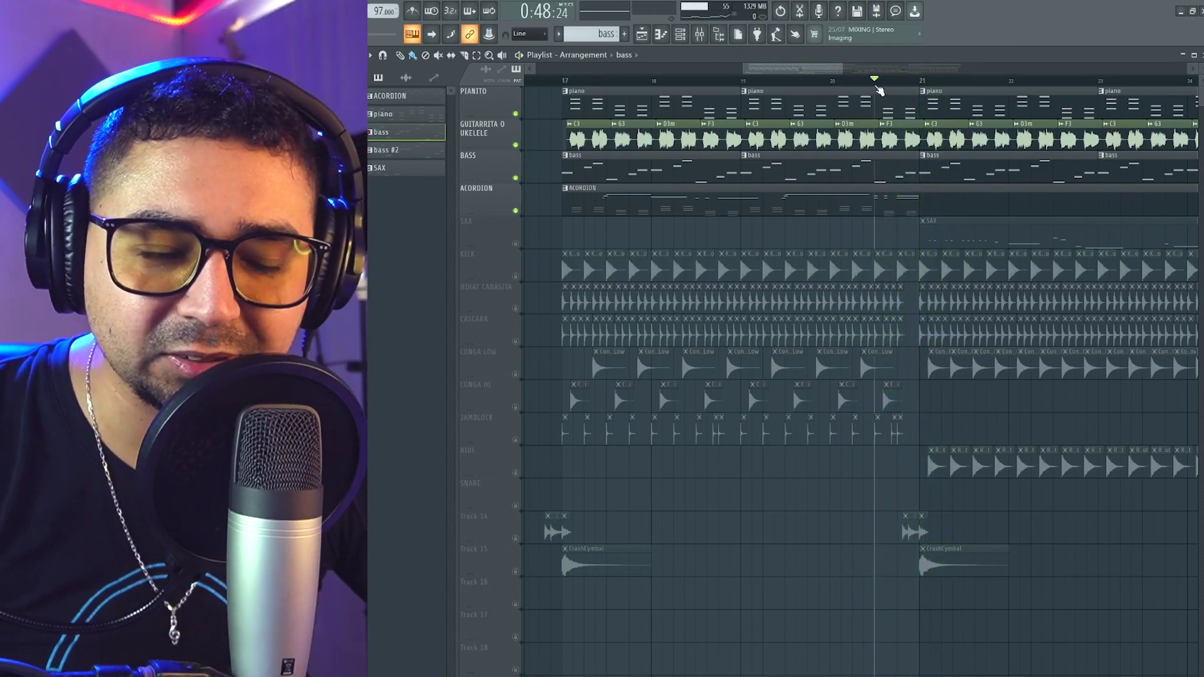
{"action": "scroll", "coordinate": [905, 138], "scroll_direction": "down", "scroll_amount": 3}
{"action": "left_click_drag", "start_coordinate": [831, 269], "coordinate": [665, 280]}
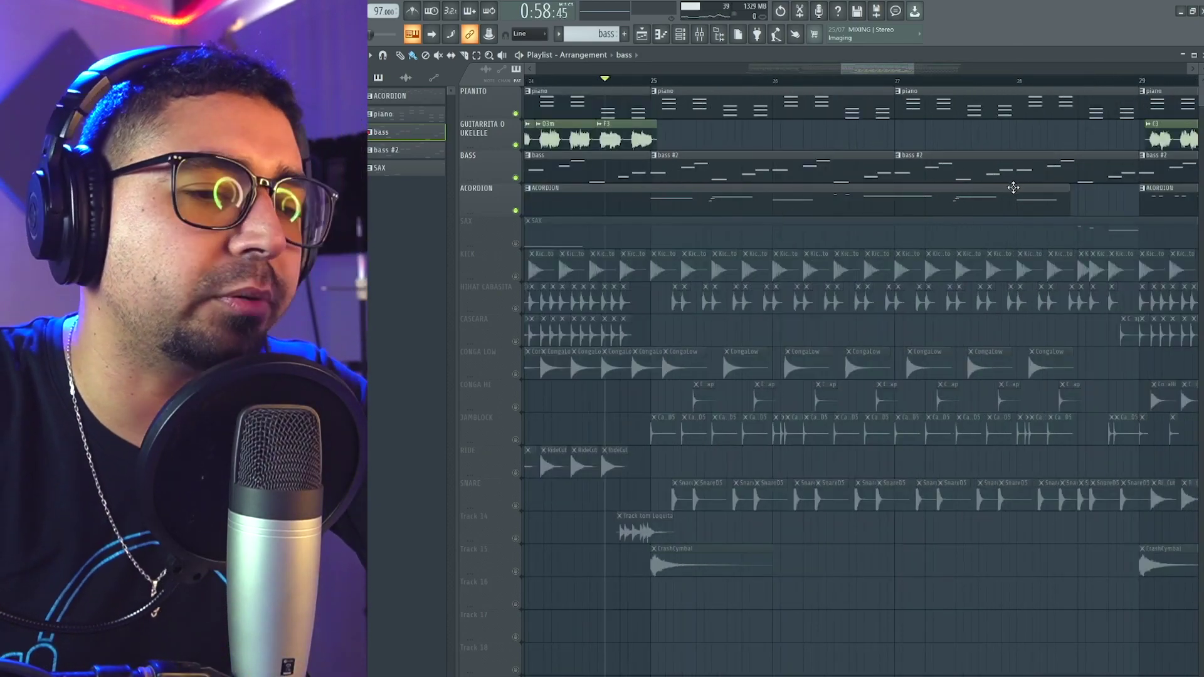
{"action": "scroll", "coordinate": [878, 207], "scroll_direction": "down", "scroll_amount": 4}
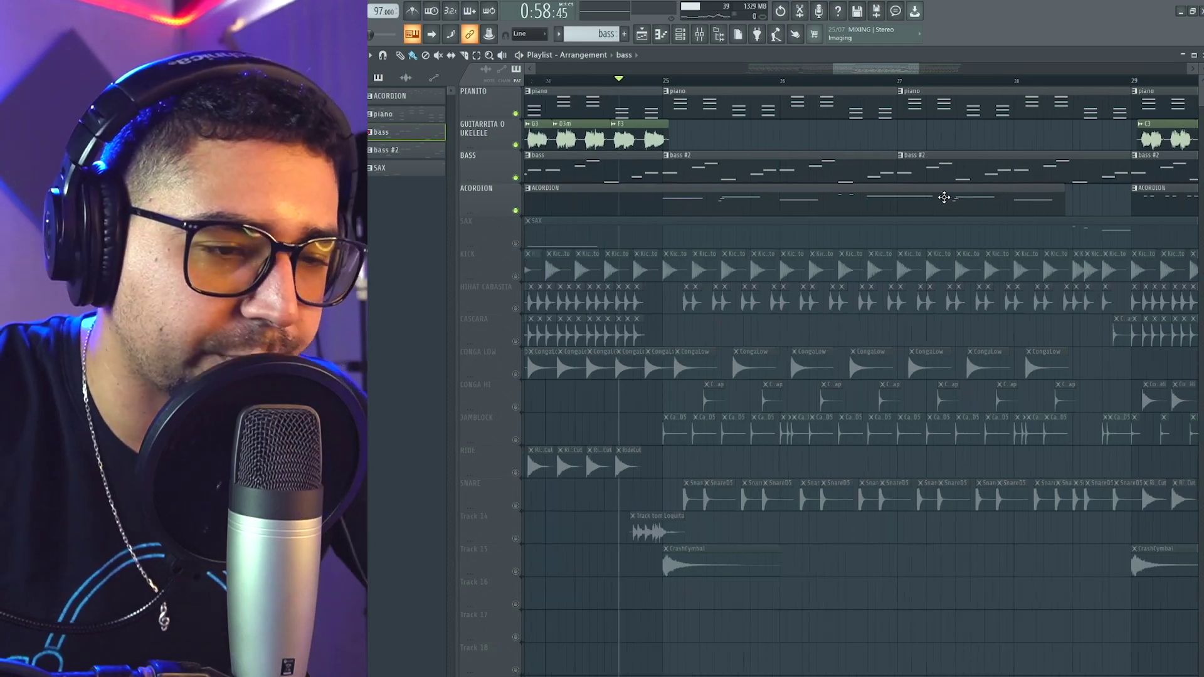
{"action": "scroll", "coordinate": [791, 213], "scroll_direction": "up", "scroll_amount": 2}
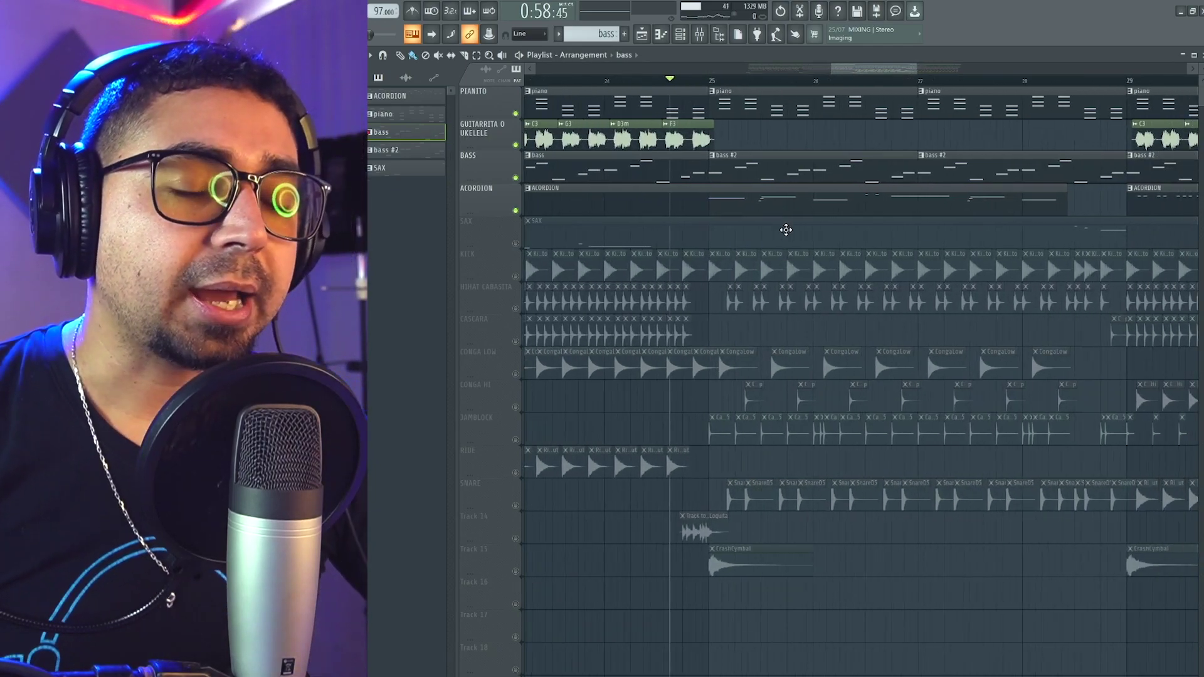
{"action": "scroll", "coordinate": [769, 232], "scroll_direction": "right", "scroll_amount": 2}
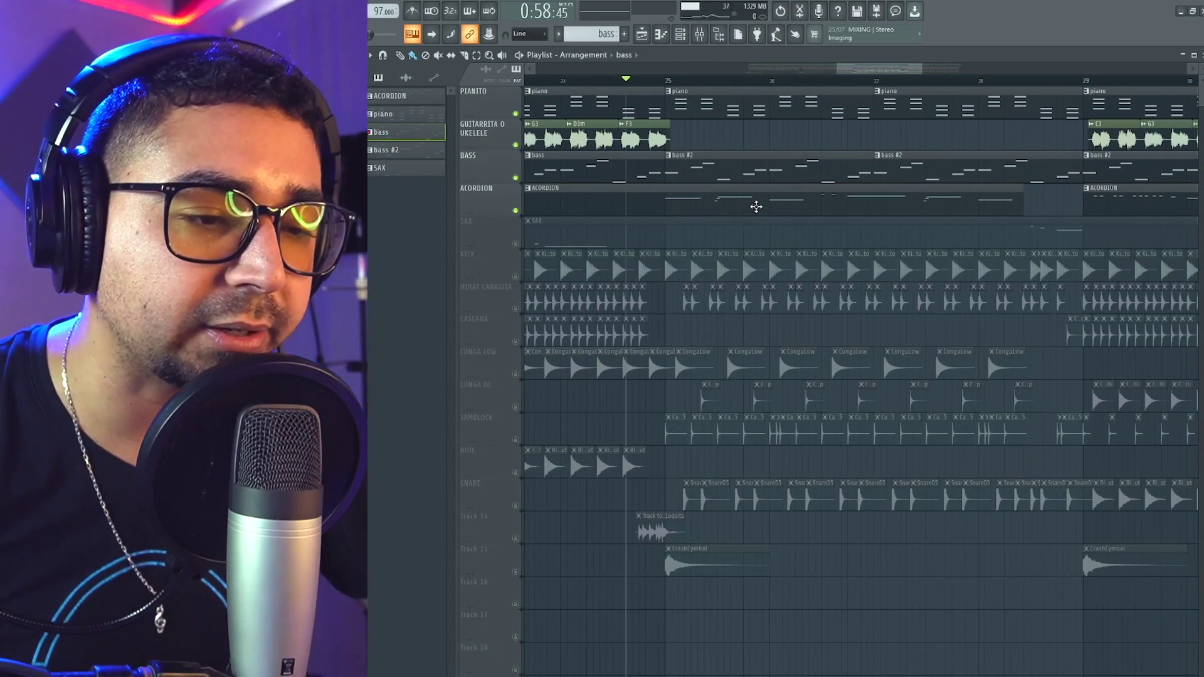
{"action": "key", "text": "space"}
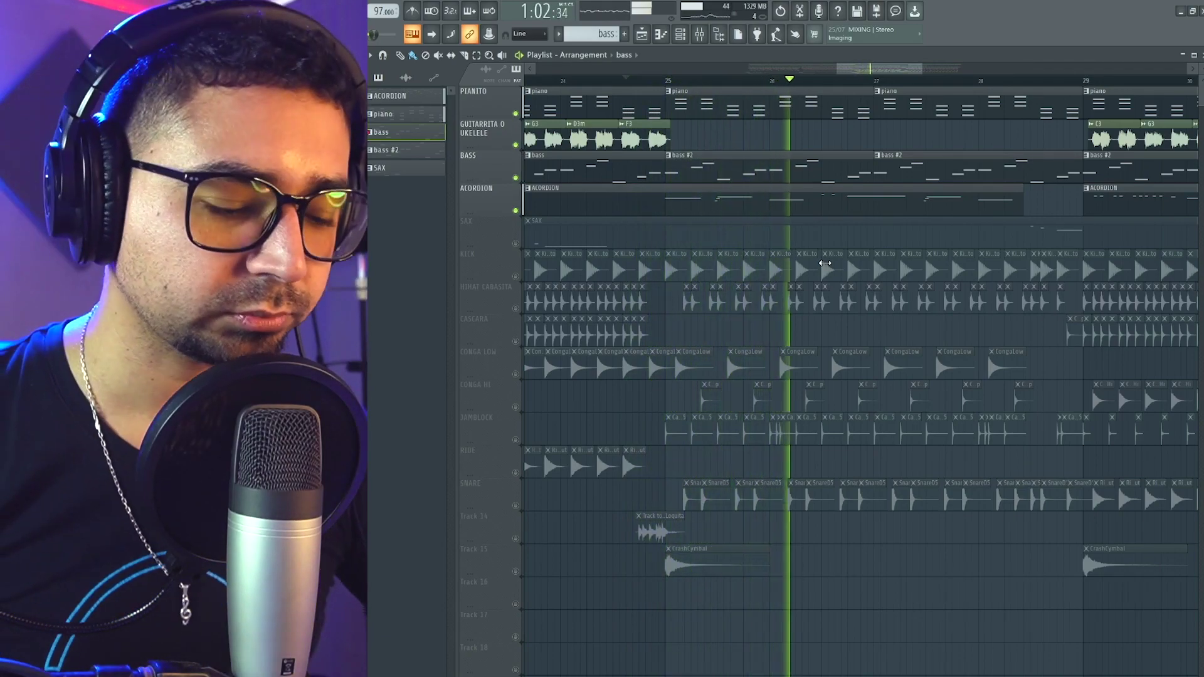
Let the section from bar 25 play on into bar 27, and stop playback.
{"action": "scroll", "coordinate": [914, 250], "scroll_direction": "down", "scroll_amount": 2}
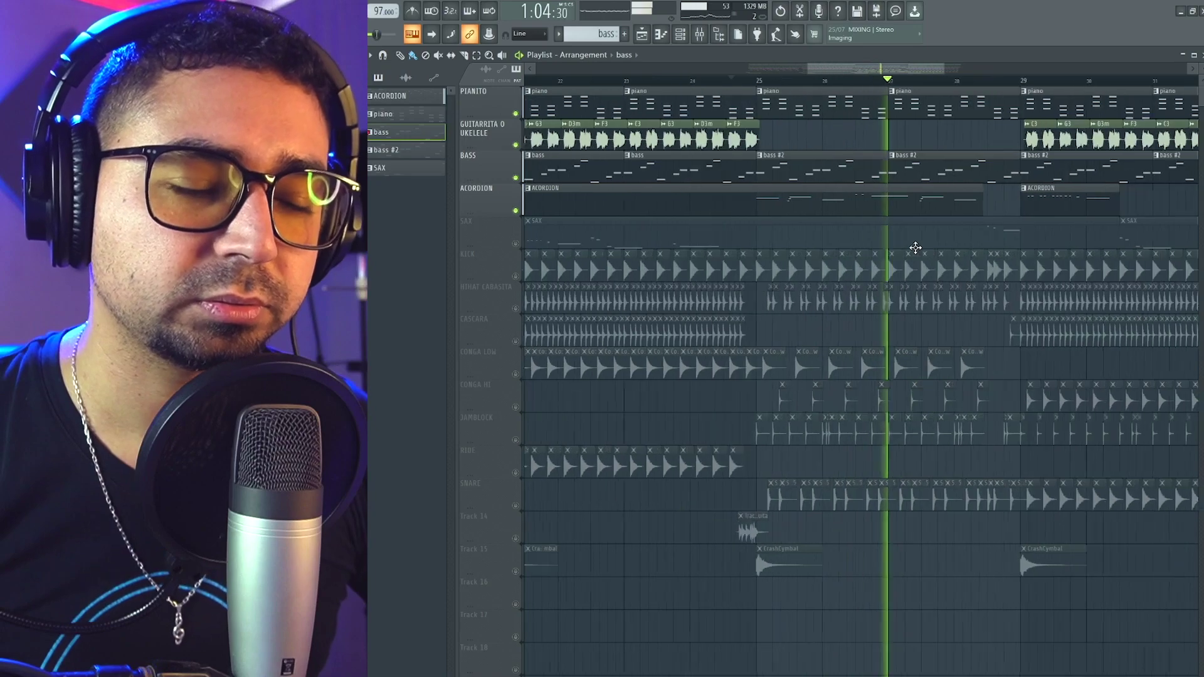
{"action": "scroll", "coordinate": [922, 245], "scroll_direction": "down", "scroll_amount": 2}
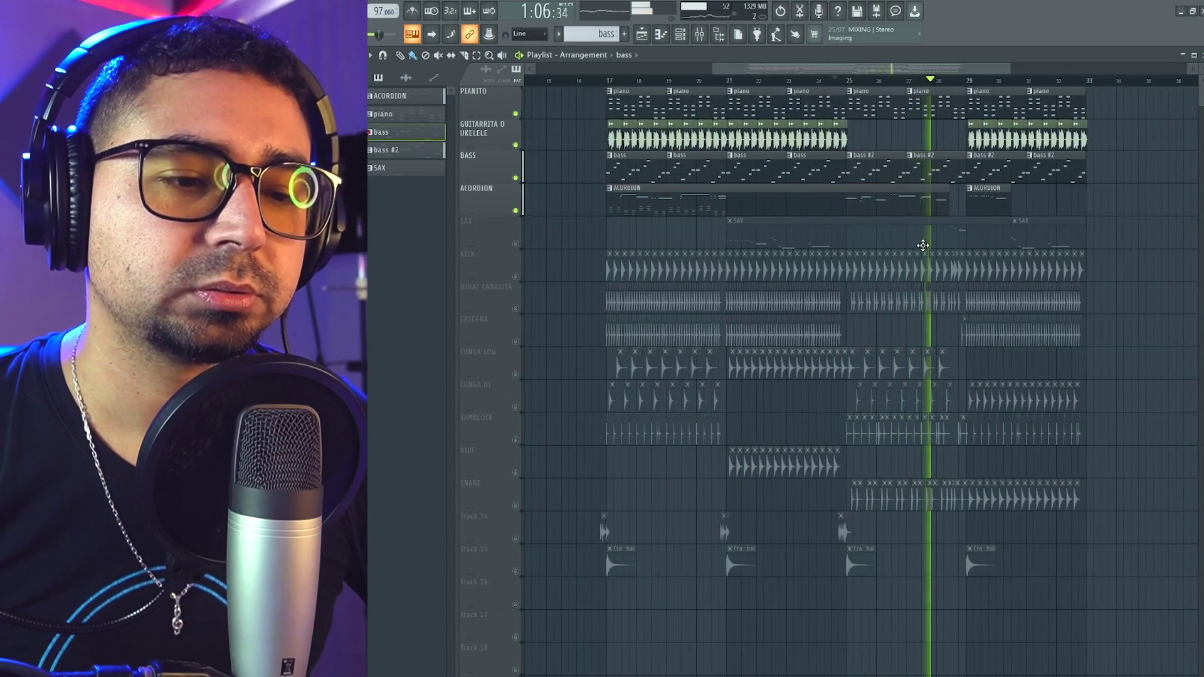
{"action": "key", "text": "space"}
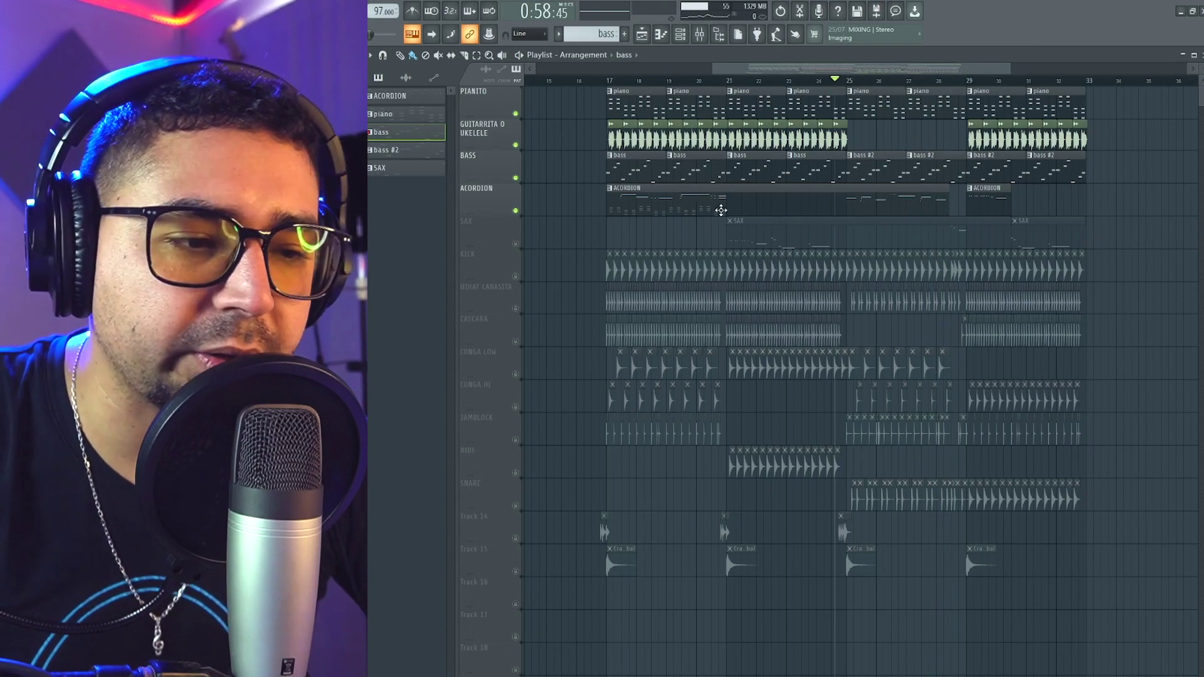
Open the first ACORDION clip in the piano roll and play back its melody from just before the first note.
{"action": "double_click", "coordinate": [652, 204]}
{"action": "scroll", "coordinate": [592, 351], "scroll_direction": "up", "scroll_amount": 3}
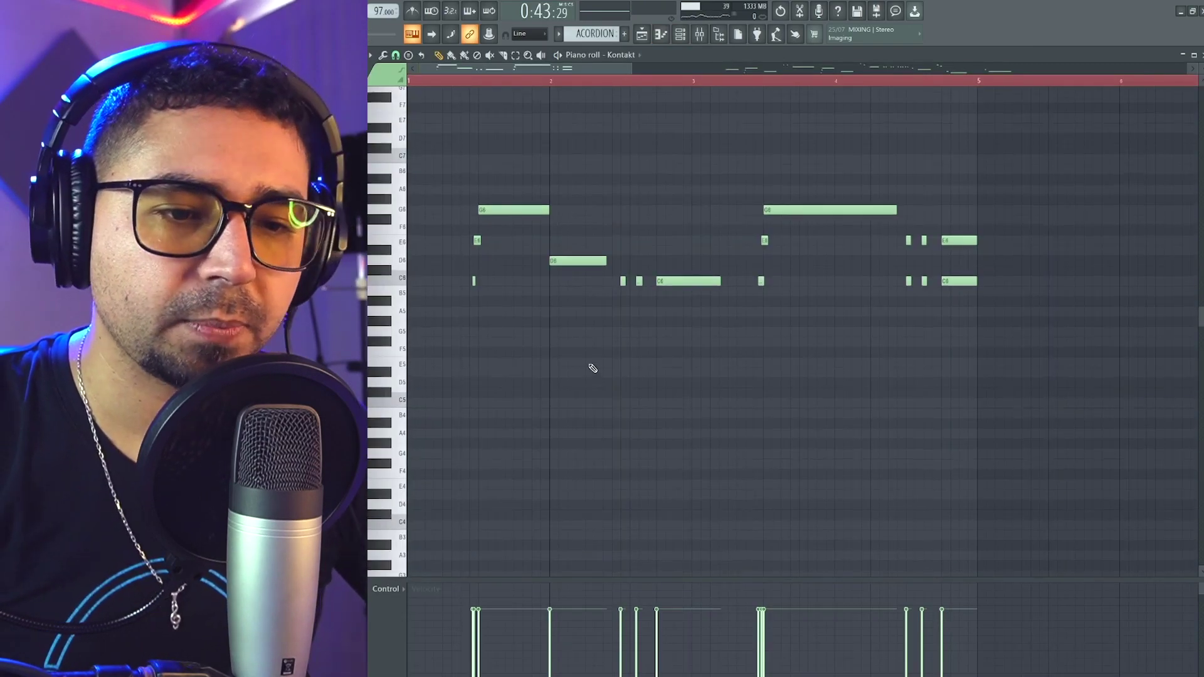
{"action": "scroll", "coordinate": [626, 320], "scroll_direction": "up", "scroll_amount": 1}
{"action": "scroll", "coordinate": [626, 320], "scroll_direction": "up", "scroll_amount": 3, "text": "ctrl"}
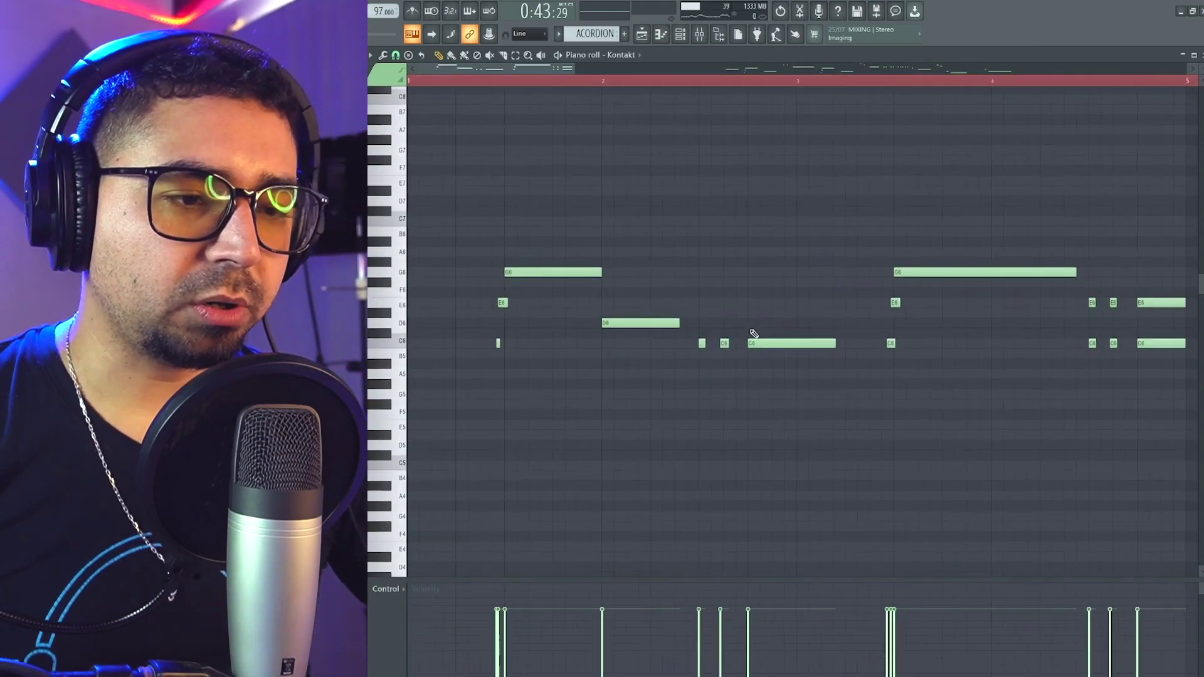
{"action": "left_click", "coordinate": [479, 81]}
{"action": "key", "text": "space"}
{"action": "key", "text": "space"}
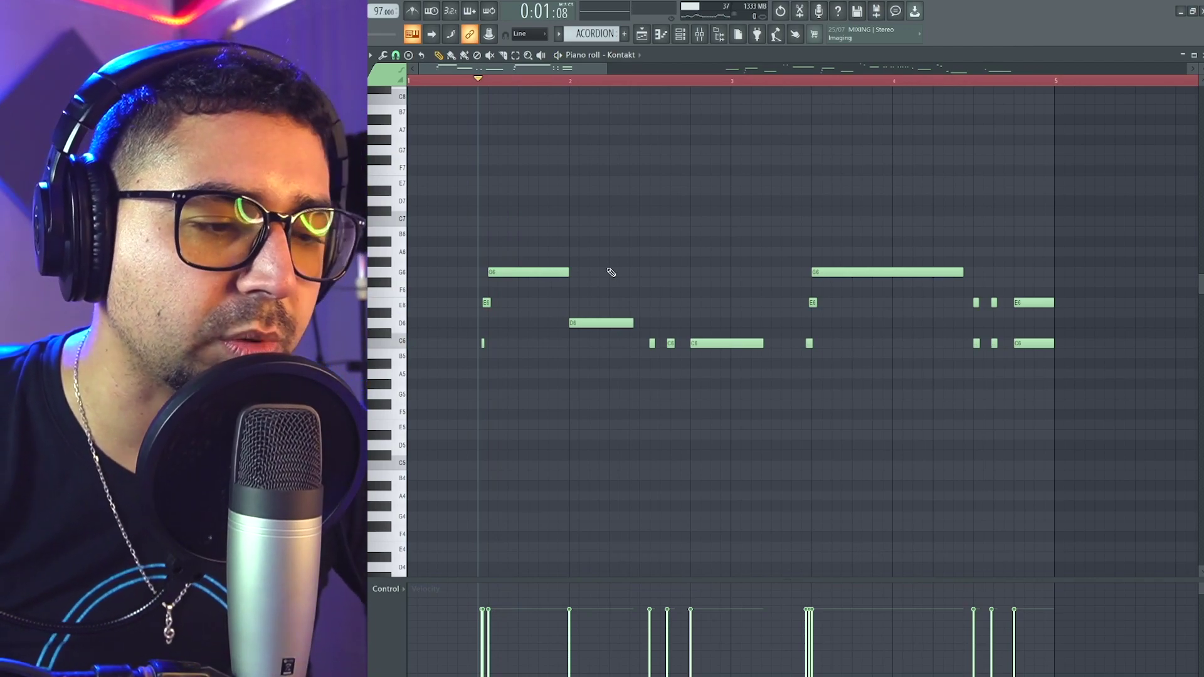
{"action": "key", "text": "space"}
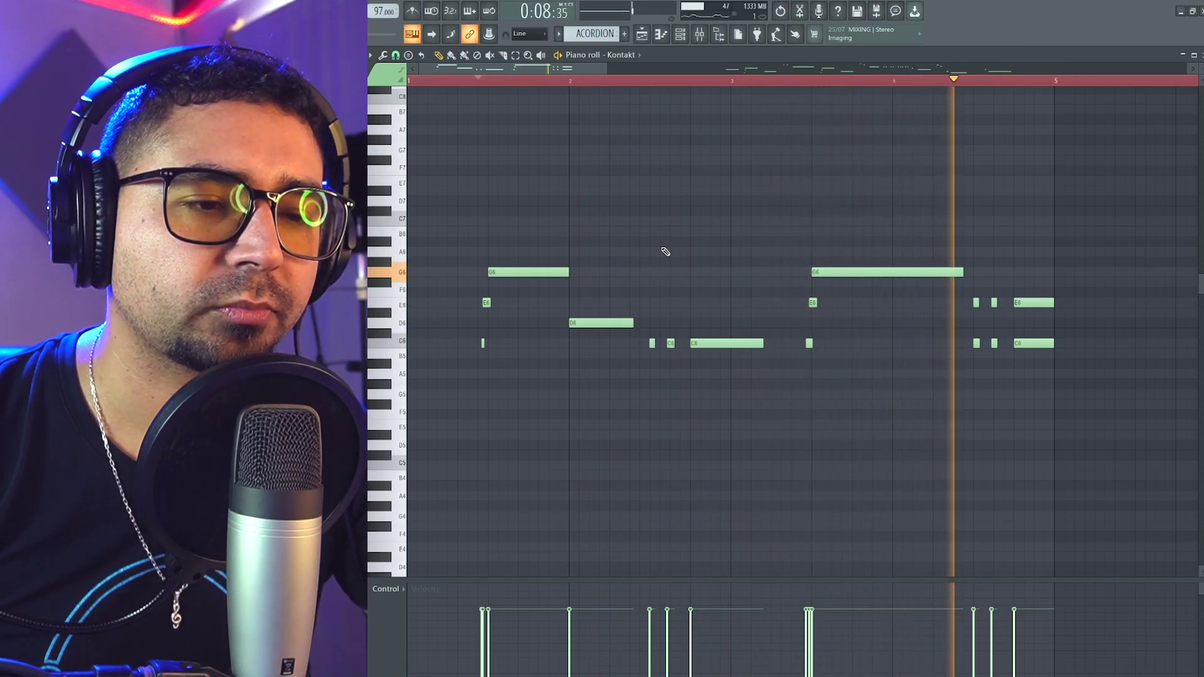
{"action": "key", "text": "space"}
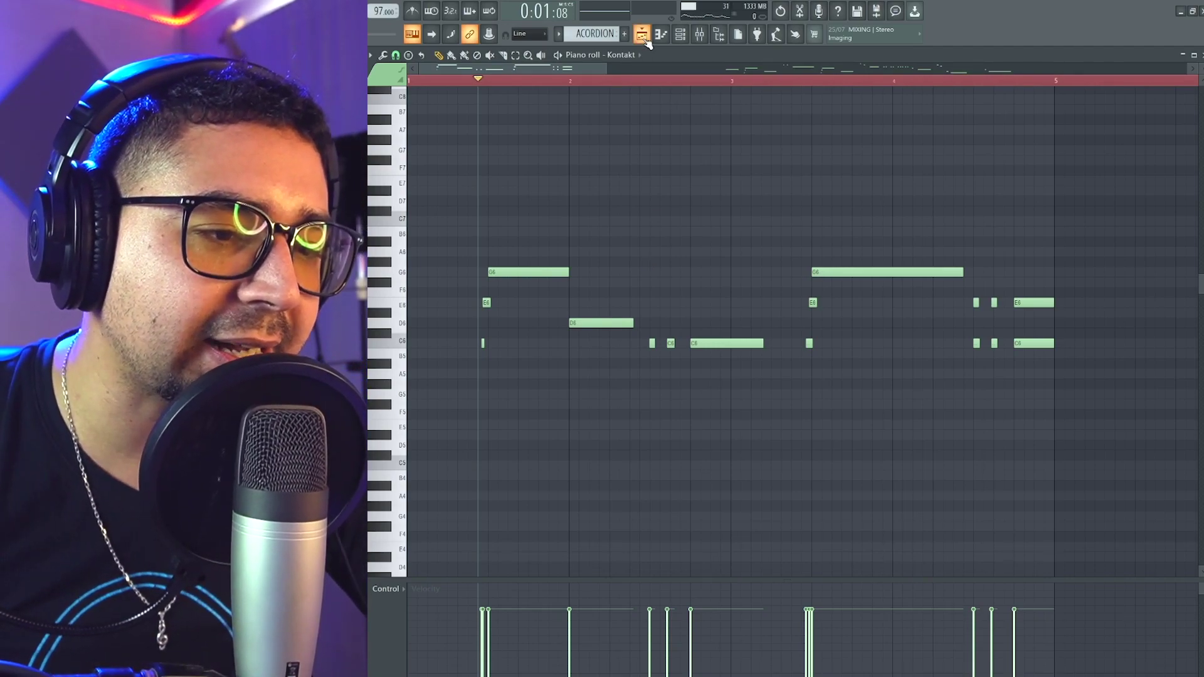
Return to the playlist and play back the piano, ukulele, bass and accordion section from around bar 29, then stop.
{"action": "left_click", "coordinate": [646, 39]}
{"action": "scroll", "coordinate": [854, 267], "scroll_direction": "up", "scroll_amount": 5}
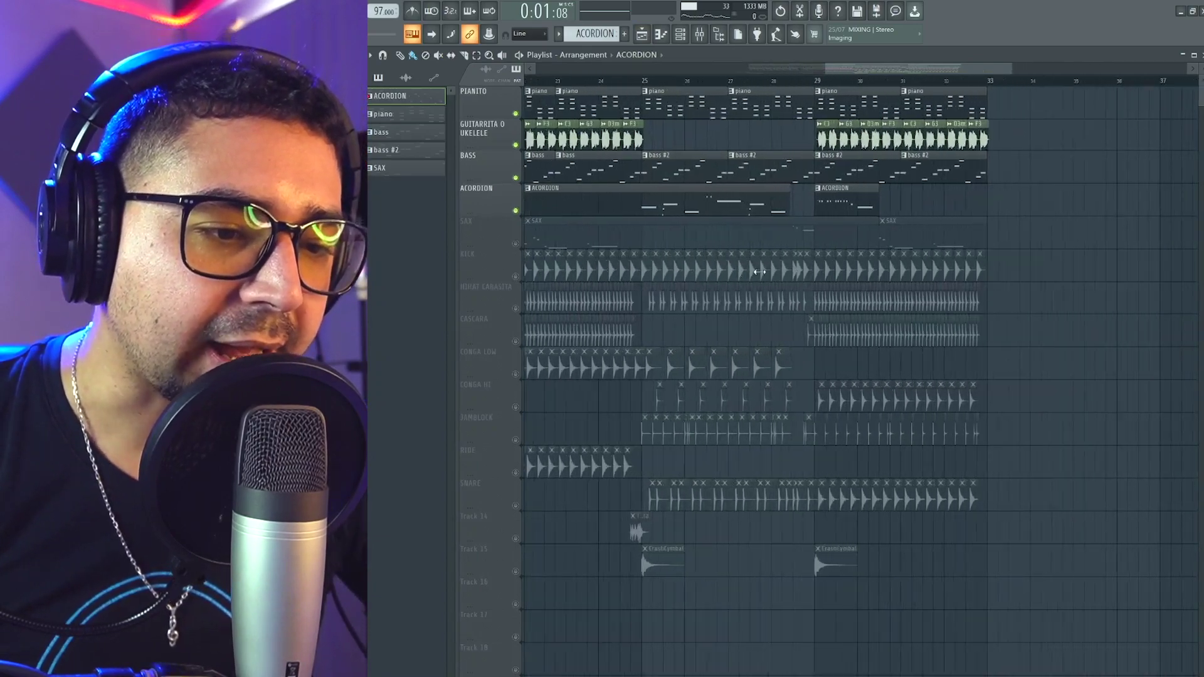
{"action": "scroll", "coordinate": [757, 236], "scroll_direction": "right", "scroll_amount": 1}
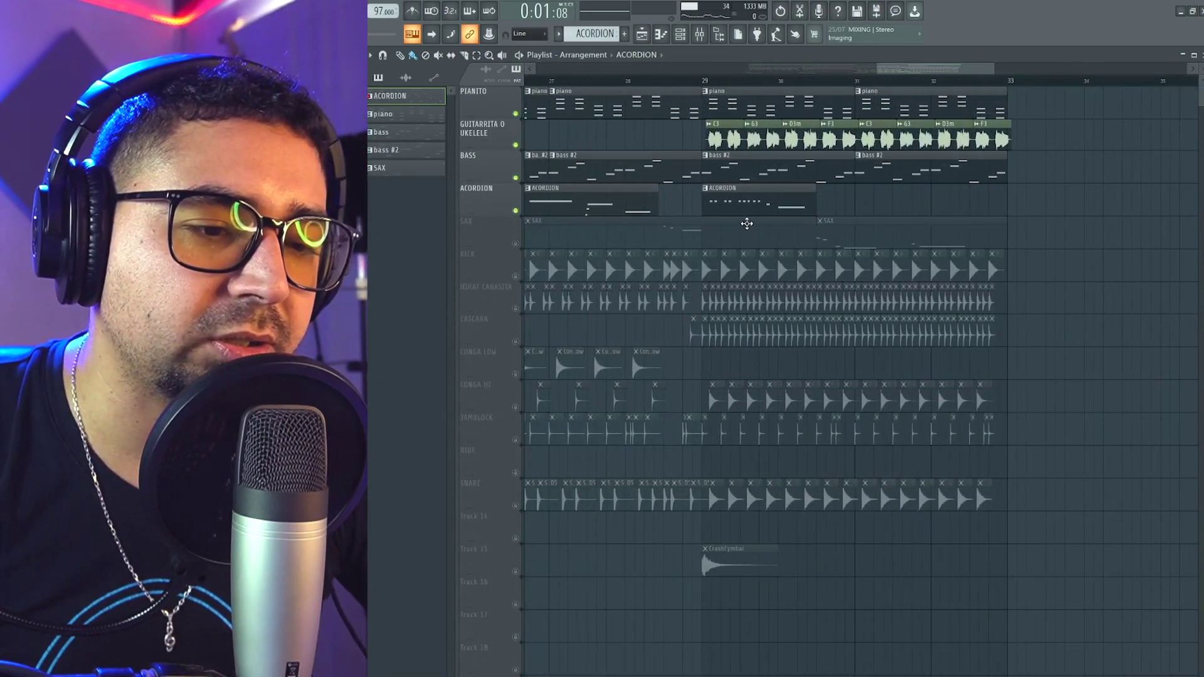
{"action": "scroll", "coordinate": [747, 224], "scroll_direction": "down", "scroll_amount": 1}
{"action": "left_click", "coordinate": [719, 82]}
{"action": "scroll", "coordinate": [709, 548], "scroll_direction": "up", "scroll_amount": 5}
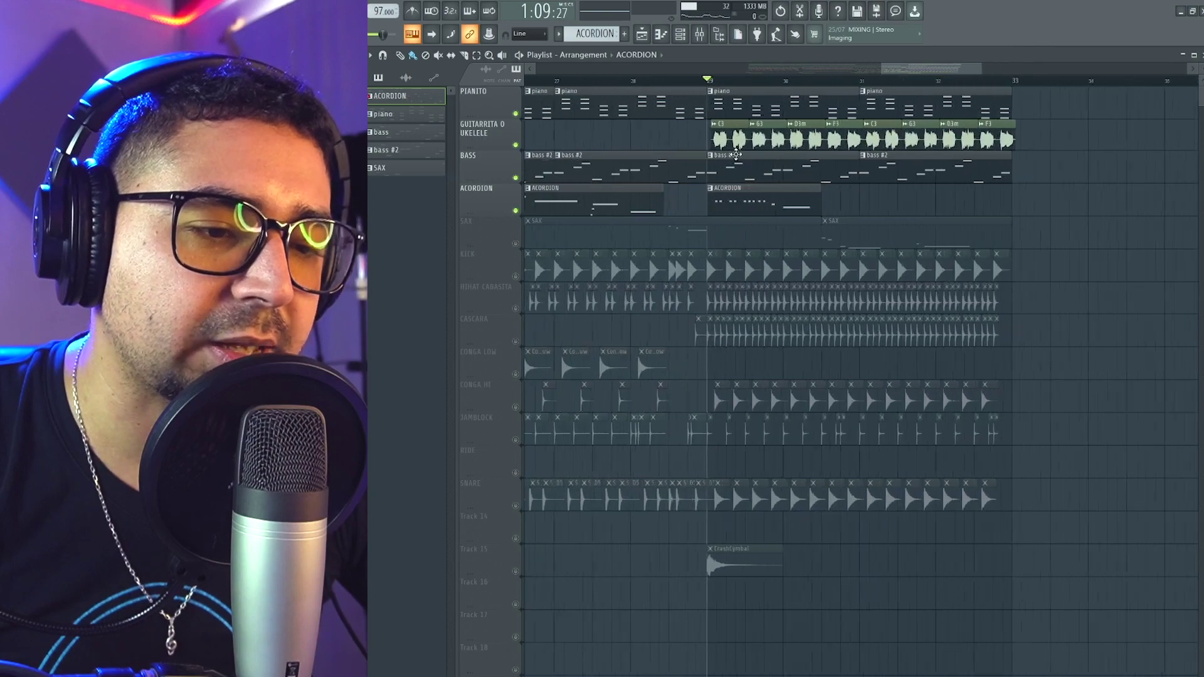
{"action": "scroll", "coordinate": [850, 293], "scroll_direction": "left", "scroll_amount": 1}
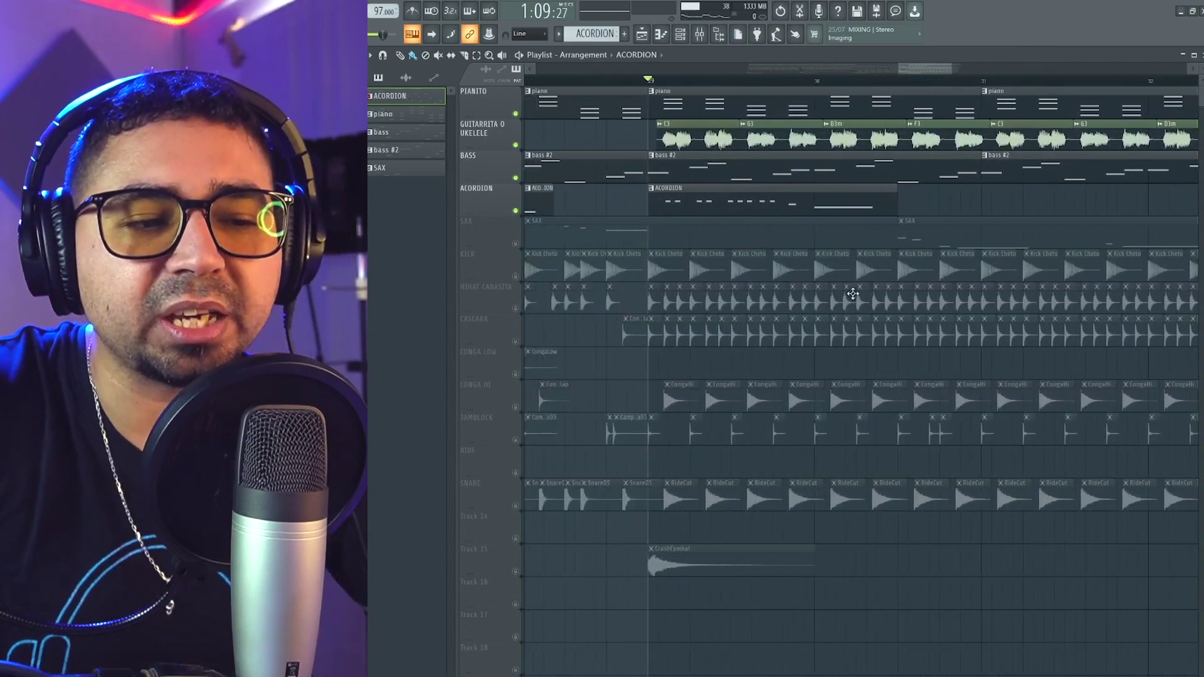
{"action": "scroll", "coordinate": [794, 219], "scroll_direction": "down", "scroll_amount": 2}
{"action": "key", "text": "space"}
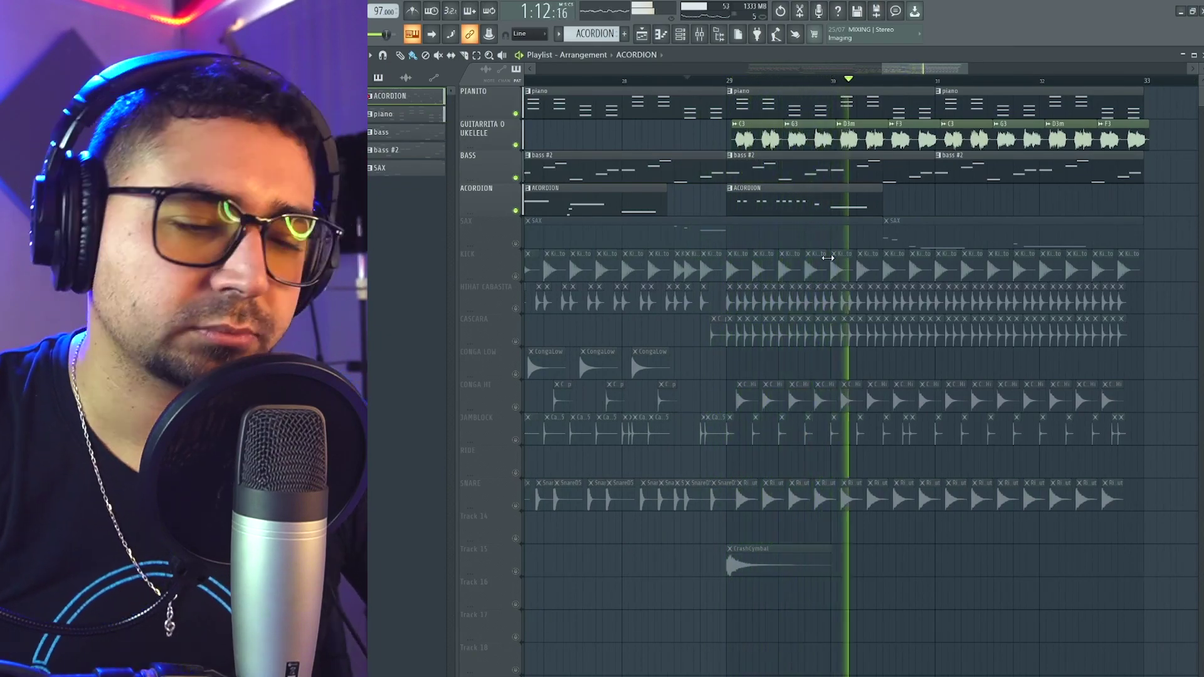
{"action": "key", "text": "space"}
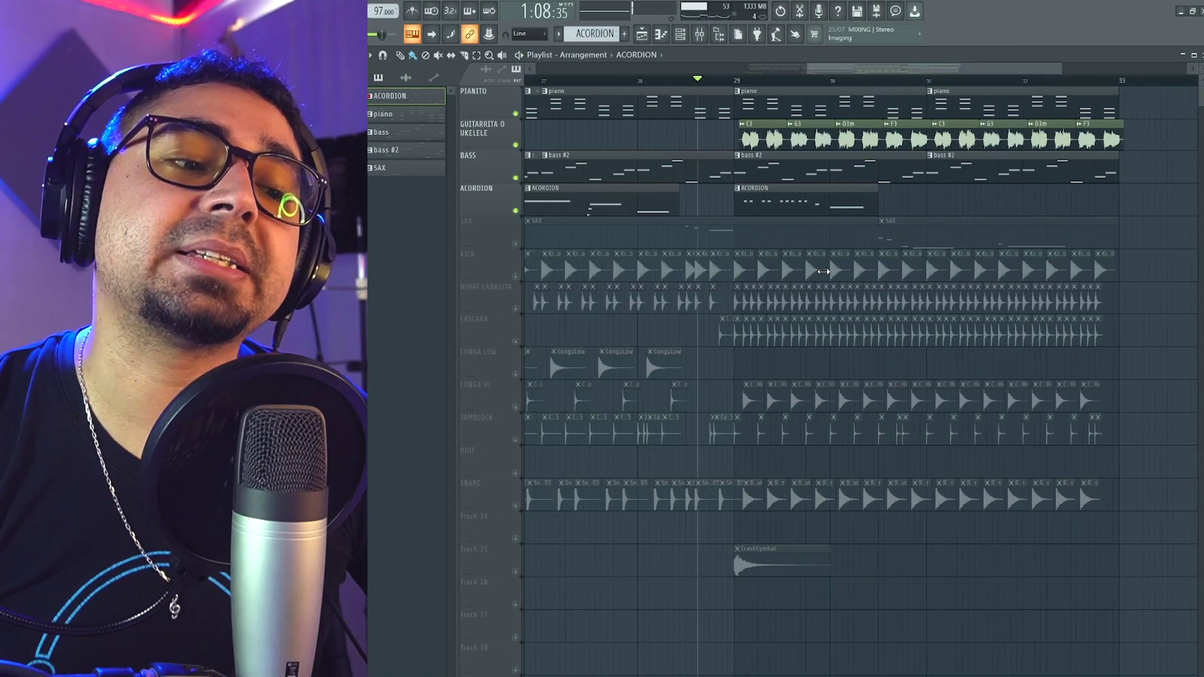
Unmute the SAX track and move the song position to bar 21, where its first clip starts.
{"action": "scroll", "coordinate": [790, 278], "scroll_direction": "down", "scroll_amount": 4}
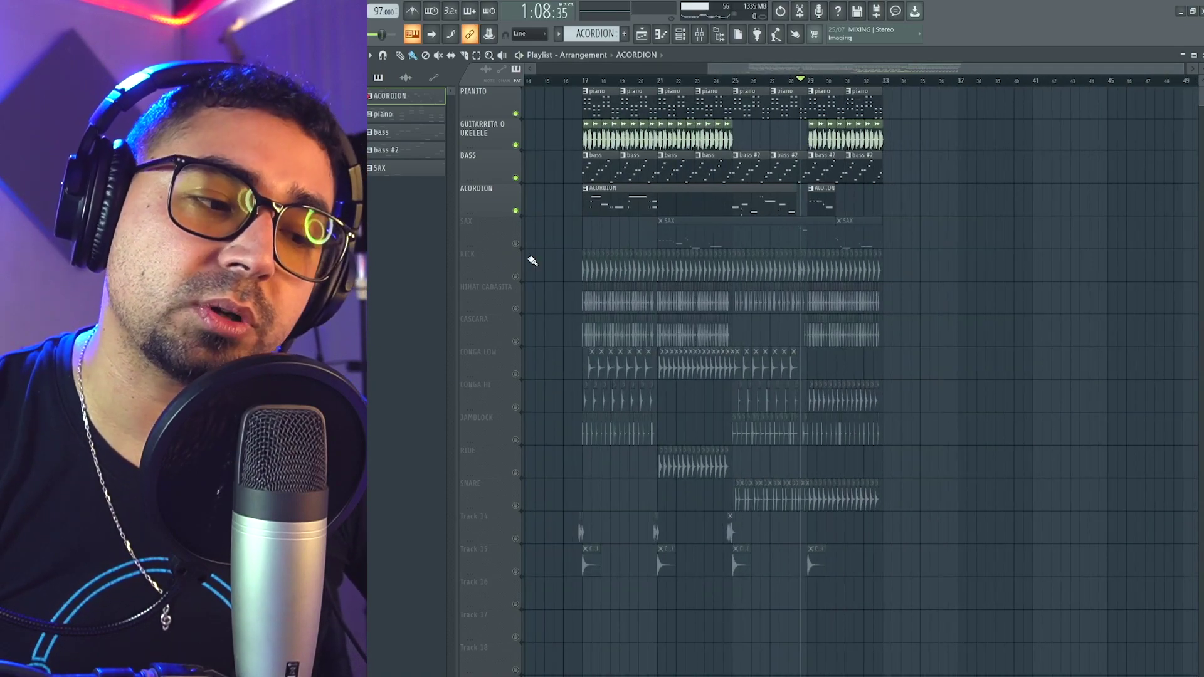
{"action": "left_click", "coordinate": [516, 244]}
{"action": "scroll", "coordinate": [680, 300], "scroll_direction": "up", "scroll_amount": 4}
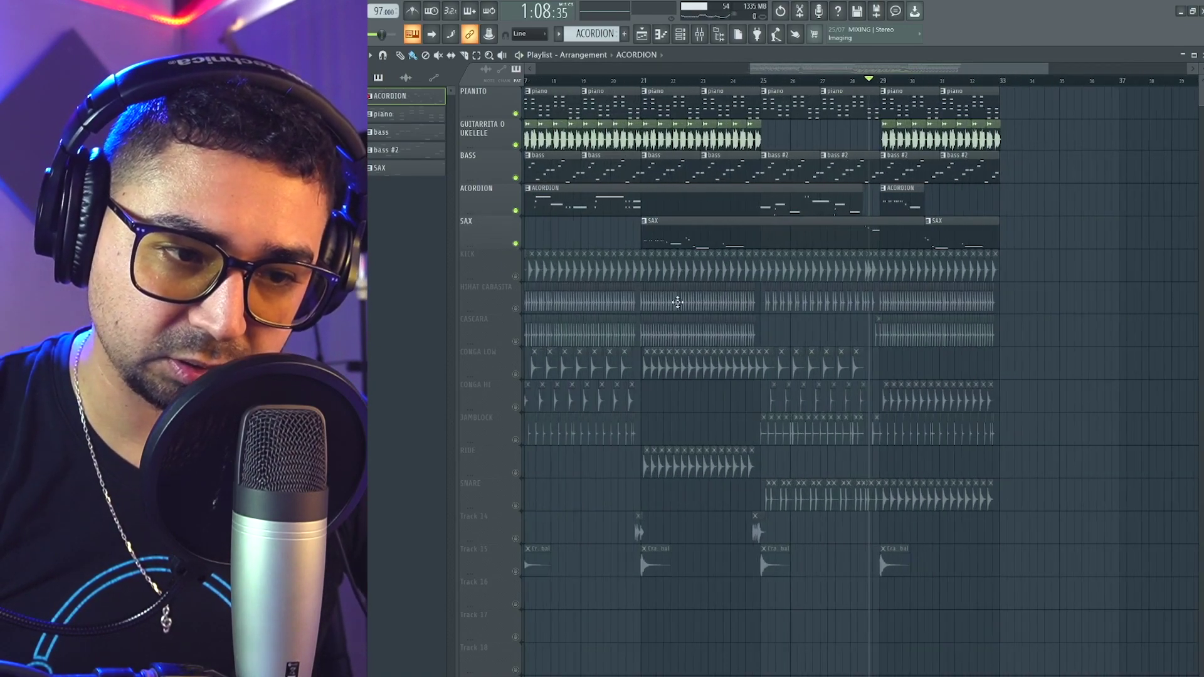
{"action": "scroll", "coordinate": [771, 329], "scroll_direction": "up", "scroll_amount": 2}
{"action": "left_click_drag", "start_coordinate": [771, 330], "coordinate": [862, 328]}
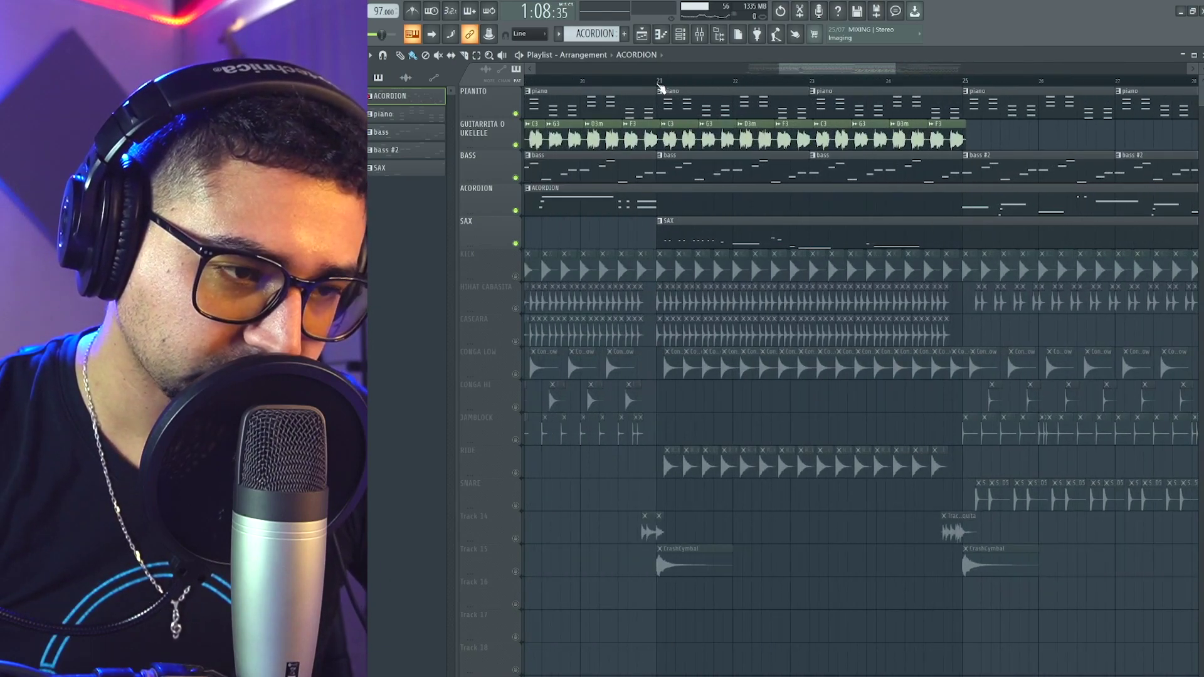
{"action": "scroll", "coordinate": [678, 276], "scroll_direction": "up", "scroll_amount": 2}
{"action": "left_click_drag", "start_coordinate": [746, 286], "coordinate": [687, 287]}
{"action": "scroll", "coordinate": [690, 286], "scroll_direction": "down", "scroll_amount": 2}
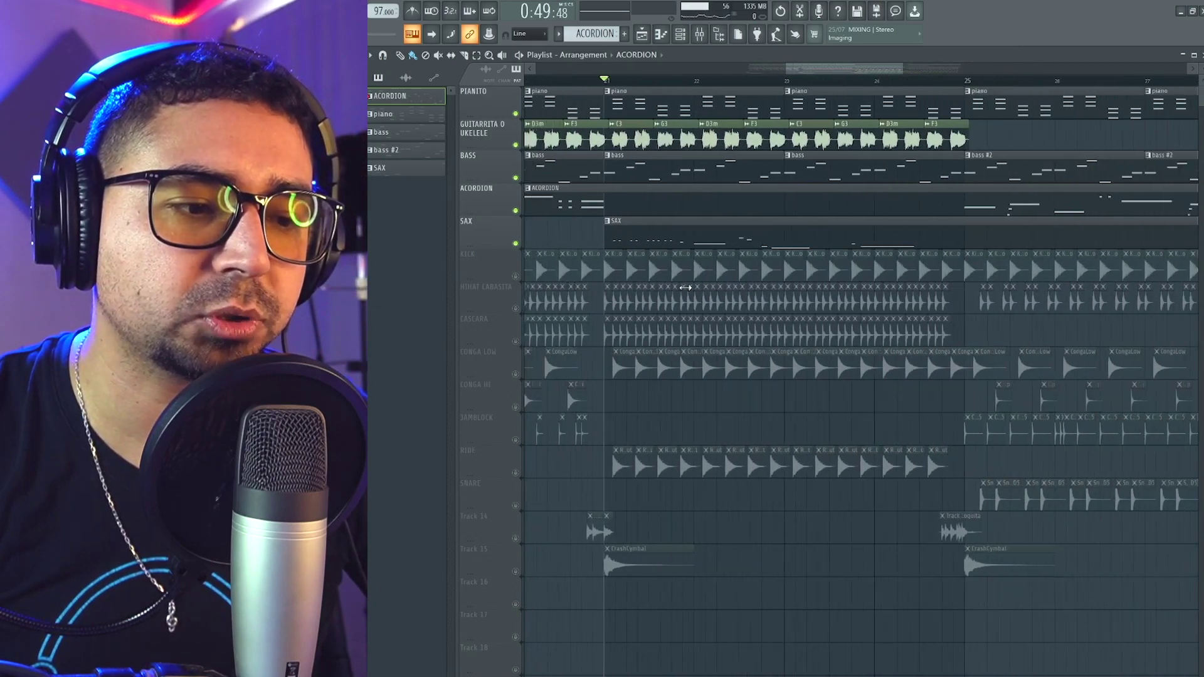
{"action": "scroll", "coordinate": [696, 281], "scroll_direction": "up", "scroll_amount": 2}
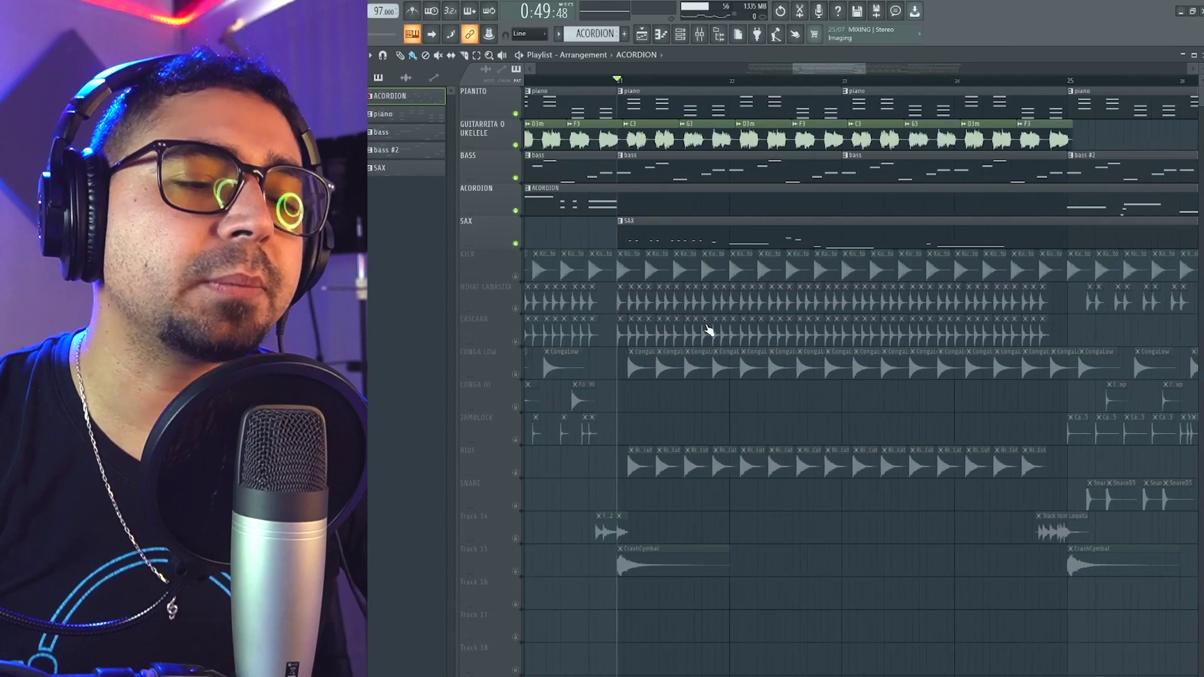
{"action": "scroll", "coordinate": [688, 303], "scroll_direction": "up", "scroll_amount": 1}
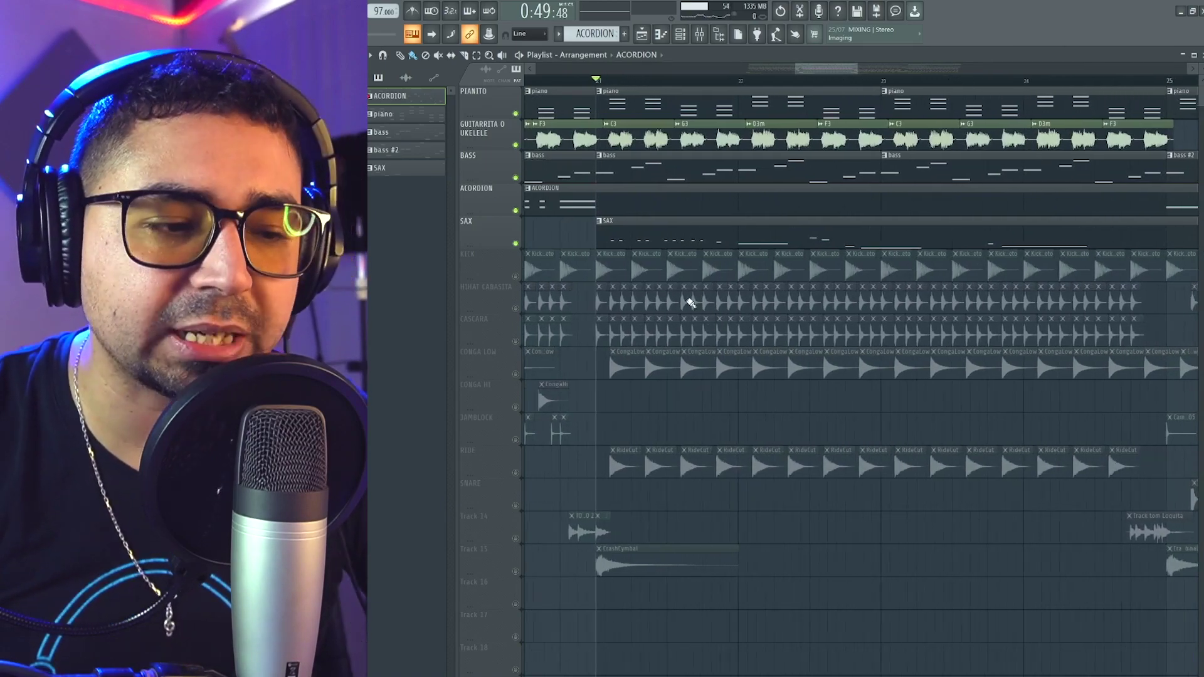
Play back the arrangement with the sax from bar 21 into bar 25, and stop playback.
{"action": "key", "text": "space"}
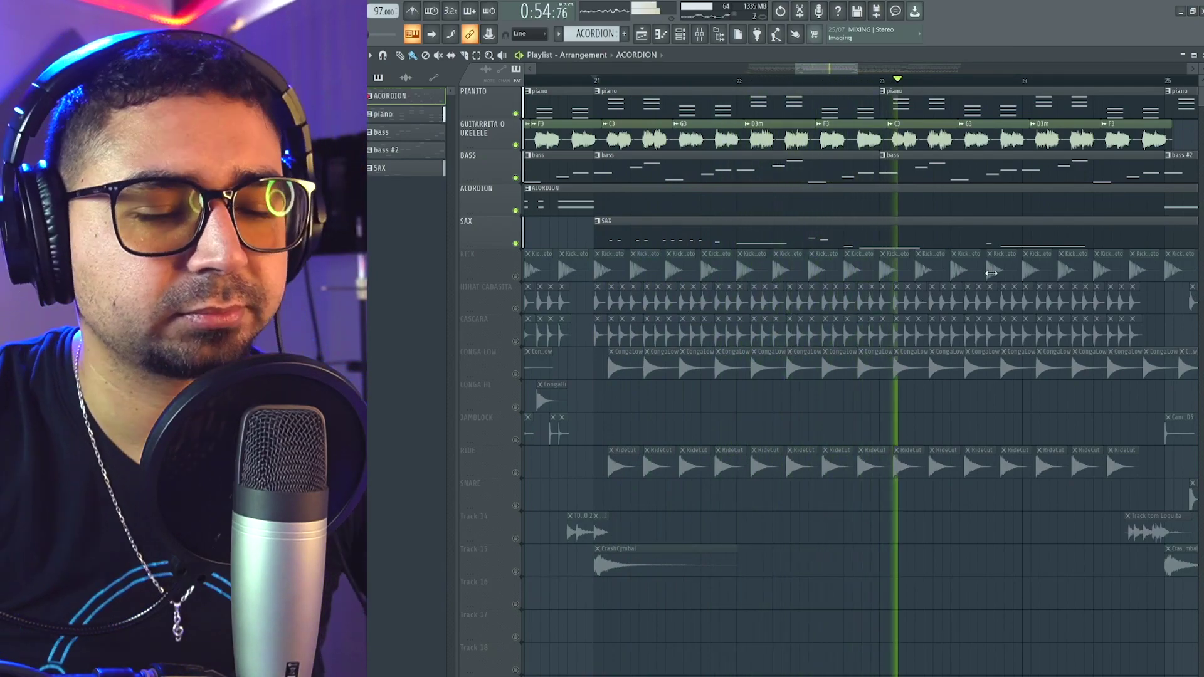
{"action": "scroll", "coordinate": [976, 262], "scroll_direction": "down", "scroll_amount": 1}
{"action": "scroll", "coordinate": [977, 262], "scroll_direction": "right", "scroll_amount": 3}
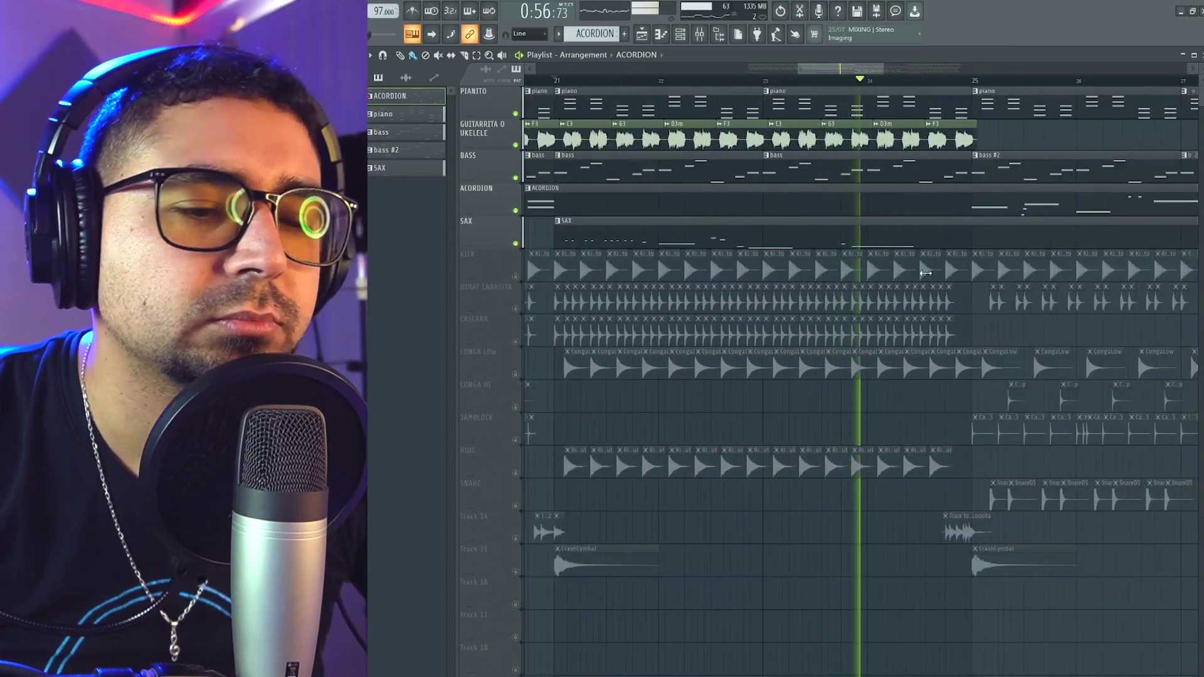
{"action": "scroll", "coordinate": [805, 290], "scroll_direction": "right", "scroll_amount": 2}
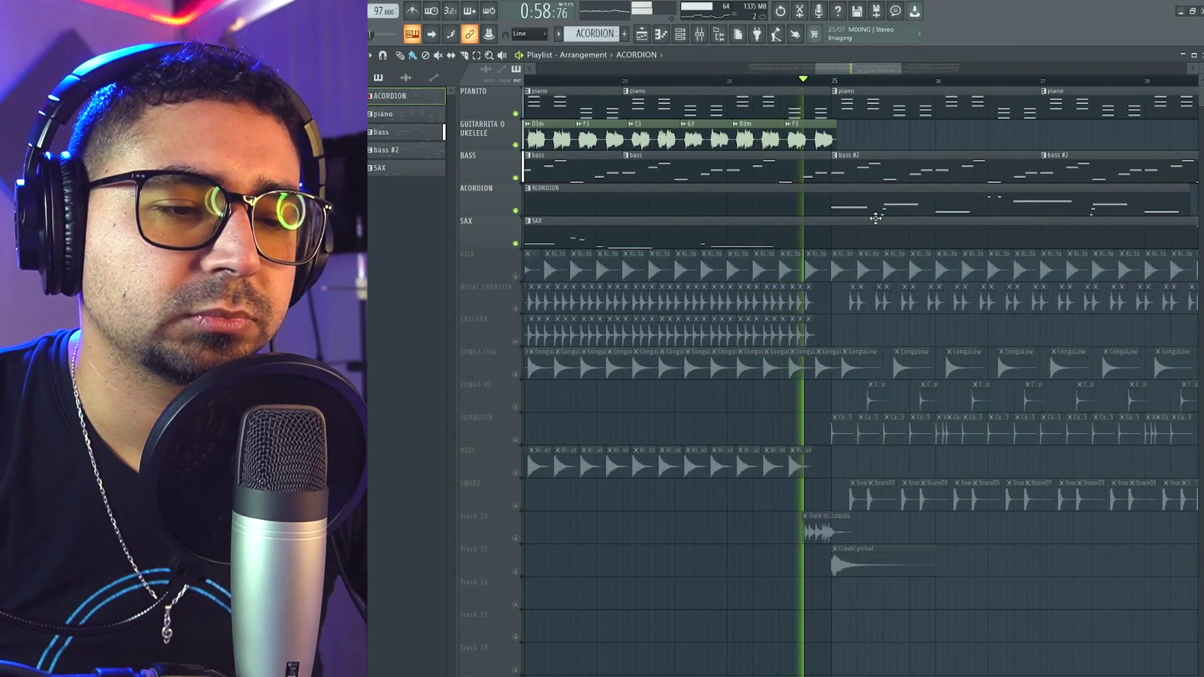
{"action": "scroll", "coordinate": [879, 216], "scroll_direction": "down", "scroll_amount": 3}
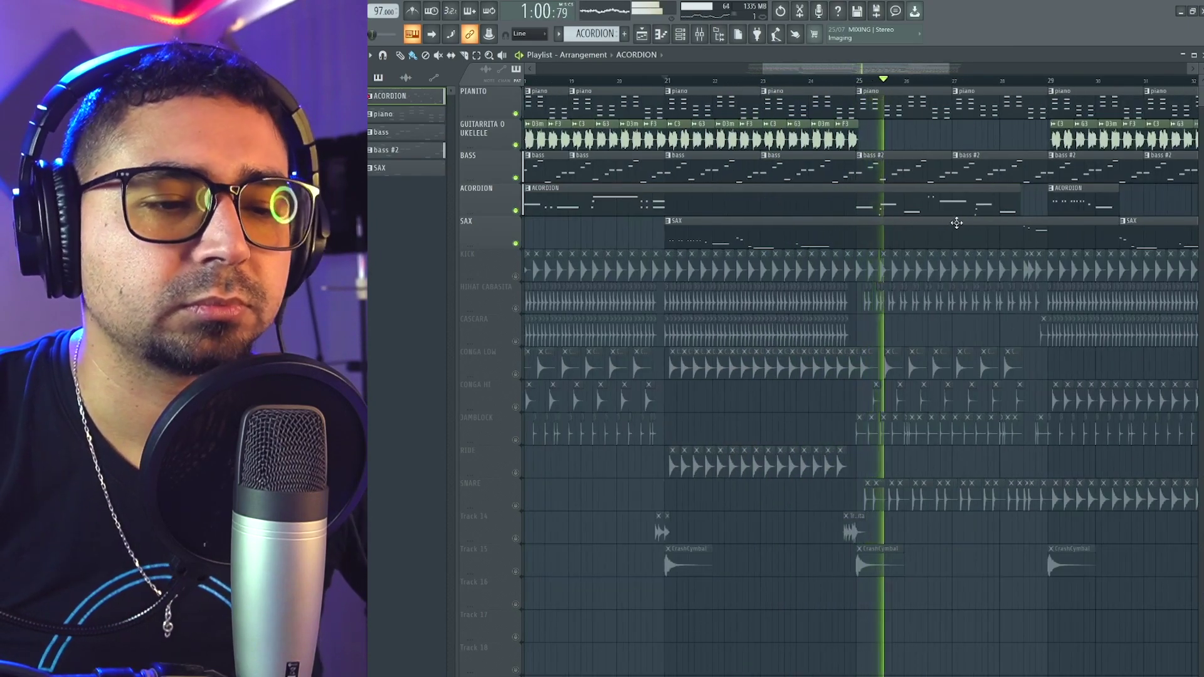
{"action": "key", "text": "space"}
Move the song position to bar 29 and play back the closing section with the sax into bar 31.
{"action": "scroll", "coordinate": [960, 161], "scroll_direction": "right", "scroll_amount": 4}
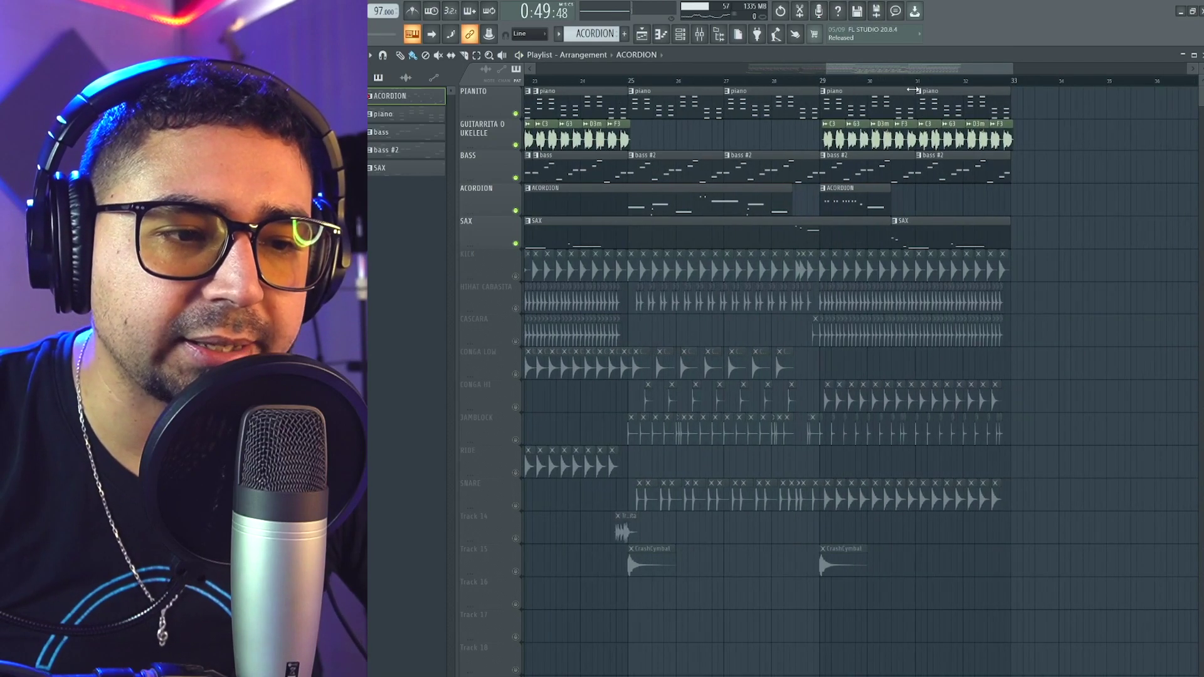
{"action": "scroll", "coordinate": [915, 200], "scroll_direction": "up", "scroll_amount": 4}
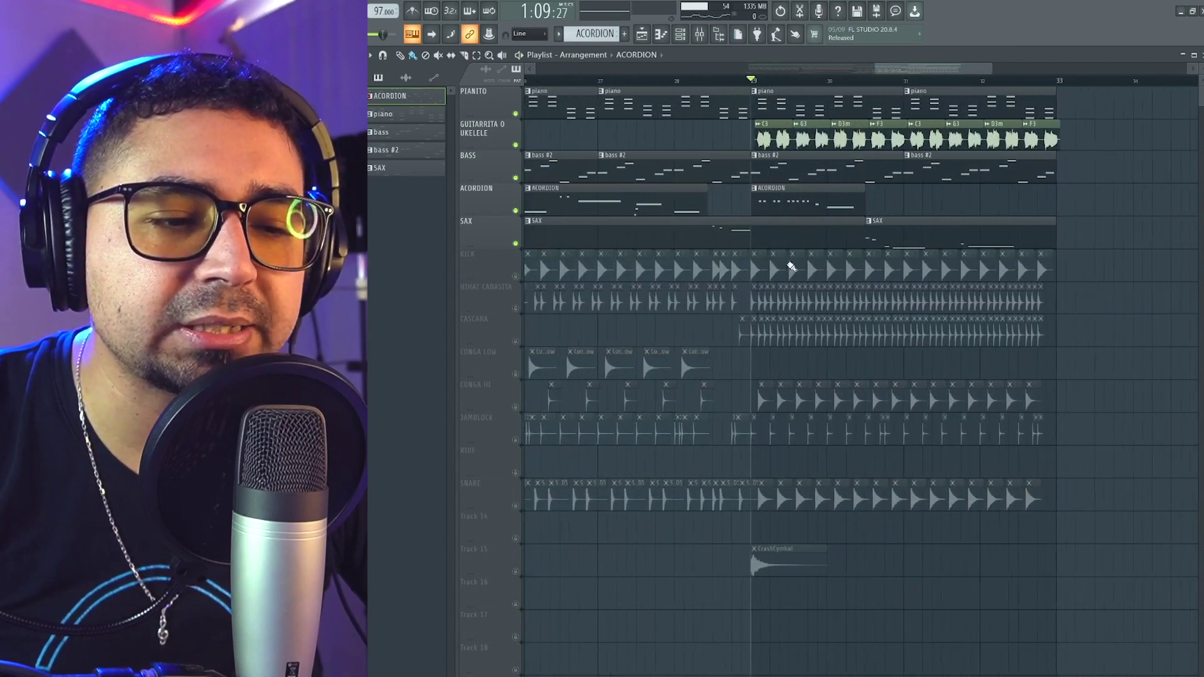
{"action": "scroll", "coordinate": [718, 251], "scroll_direction": "left", "scroll_amount": 1}
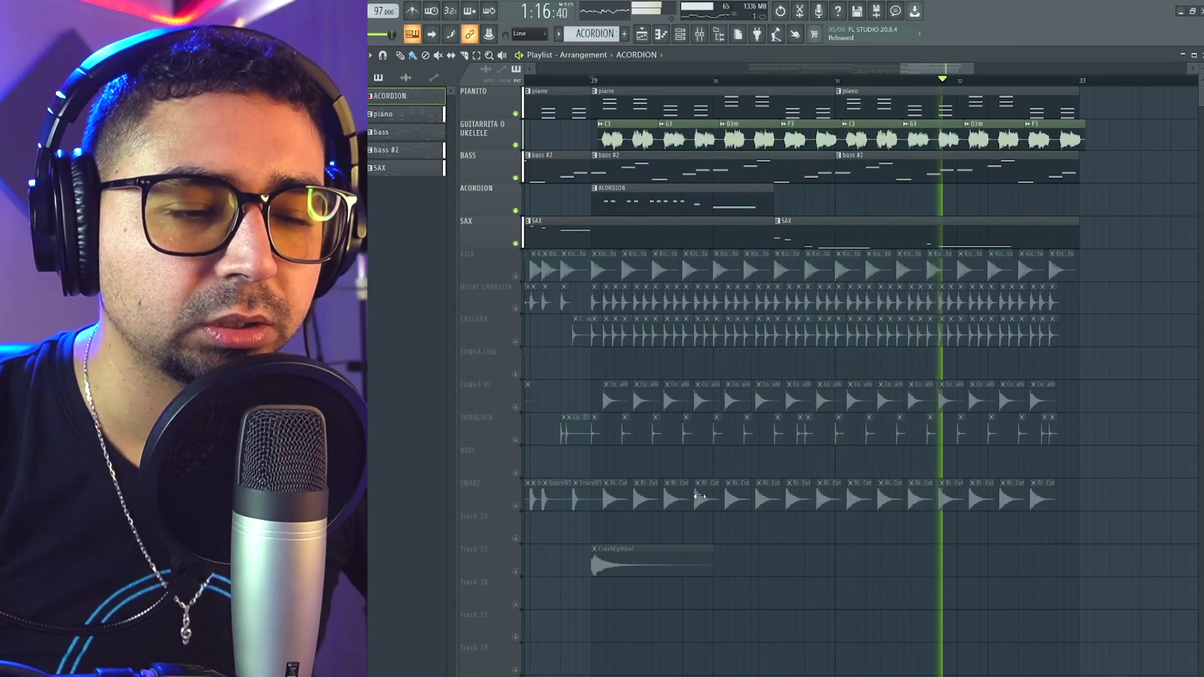
{"action": "key", "text": "space"}
Solo the KICK track and move the song position back to bar 17.
{"action": "scroll", "coordinate": [765, 362], "scroll_direction": "down", "scroll_amount": 6}
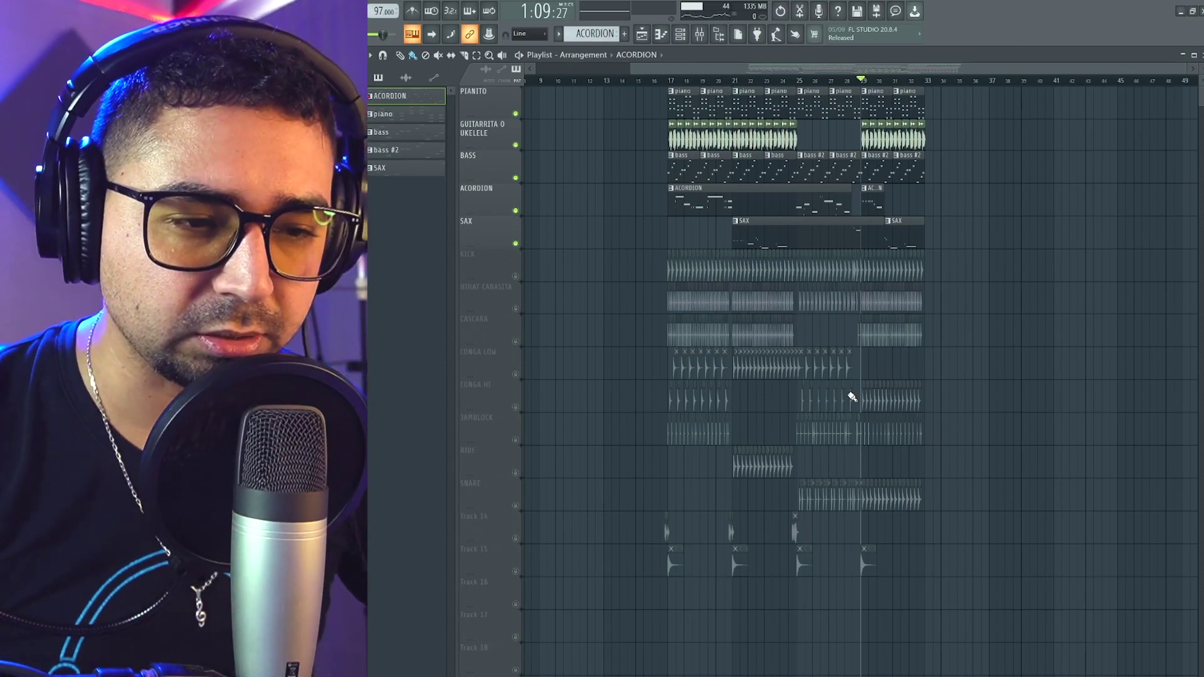
{"action": "scroll", "coordinate": [848, 274], "scroll_direction": "up", "scroll_amount": 3}
{"action": "scroll", "coordinate": [701, 323], "scroll_direction": "down", "scroll_amount": 2}
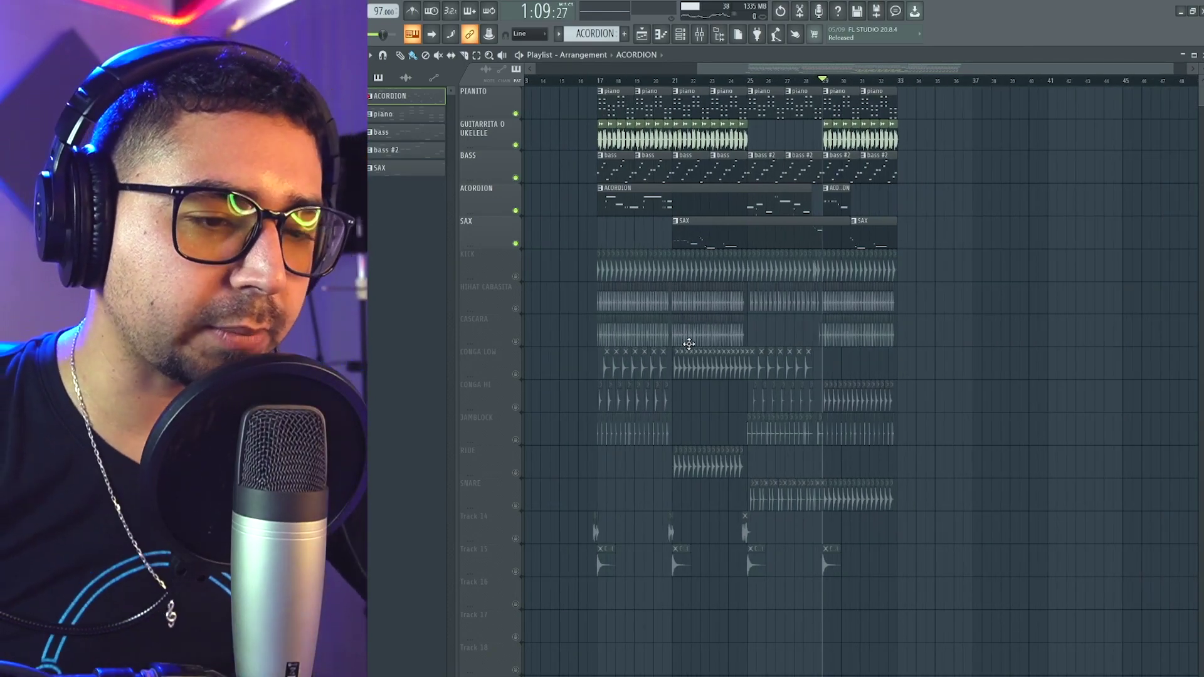
{"action": "scroll", "coordinate": [685, 344], "scroll_direction": "up", "scroll_amount": 3}
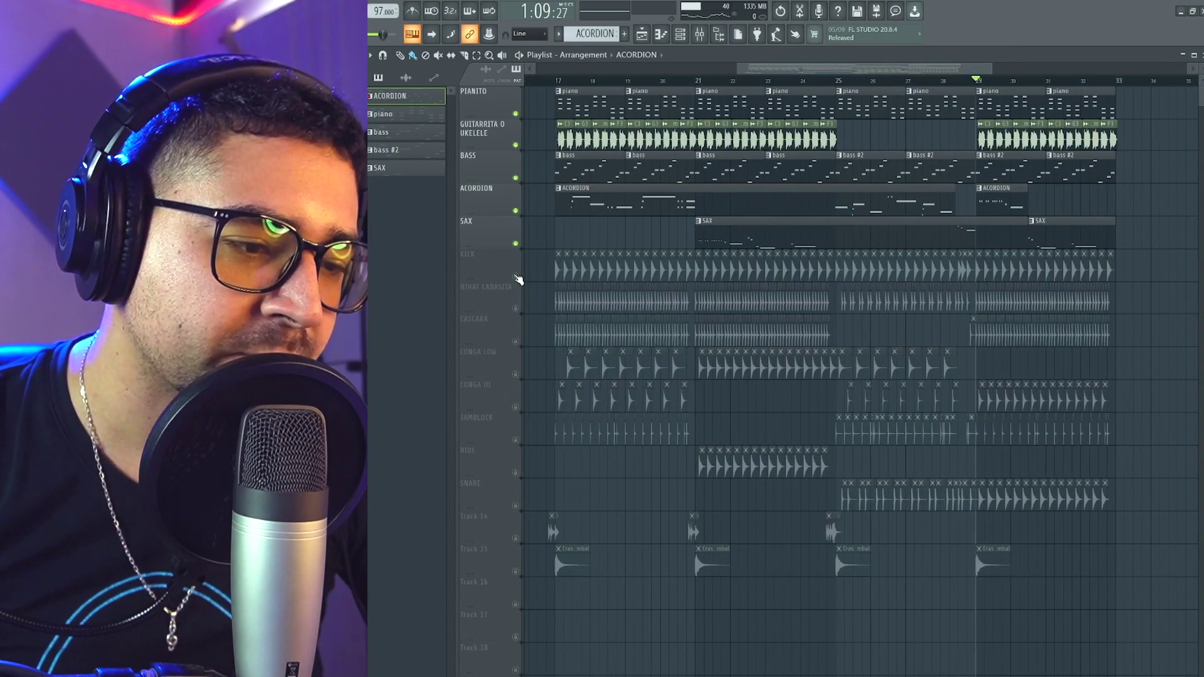
{"action": "left_click", "coordinate": [515, 277], "text": "ctrl"}
{"action": "scroll", "coordinate": [622, 340], "scroll_direction": "up", "scroll_amount": 4}
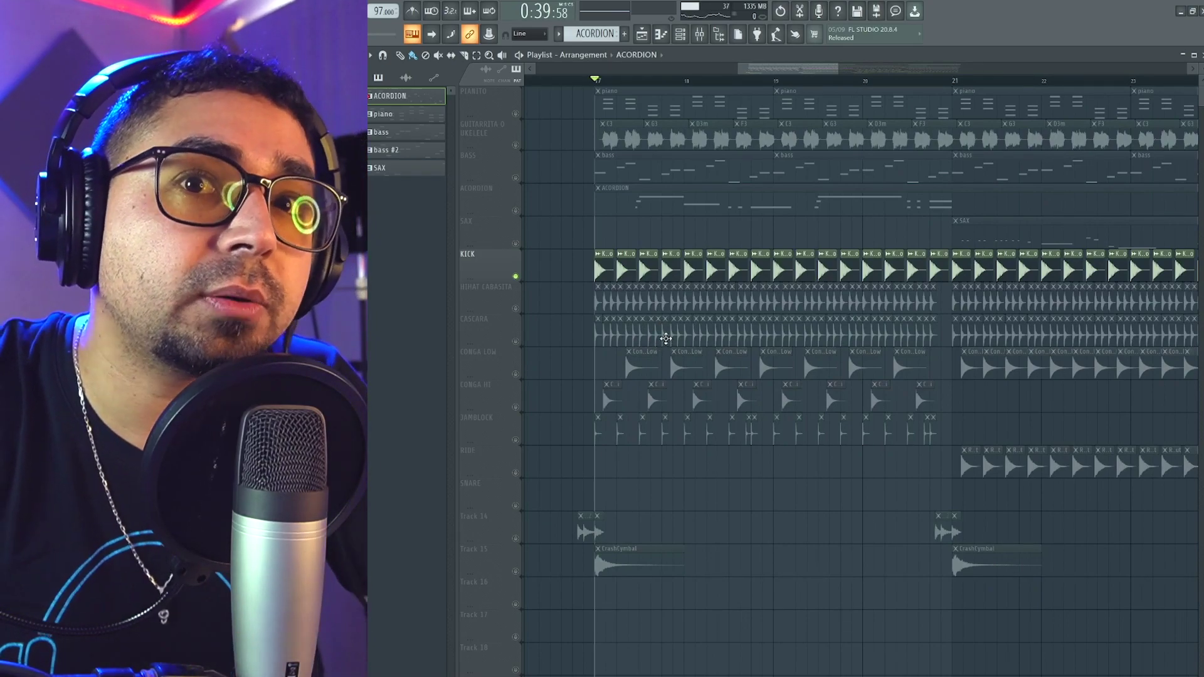
Play back the soloed kick pattern from bar 17, stop it, and restart playback from the same bar.
{"action": "key", "text": "space"}
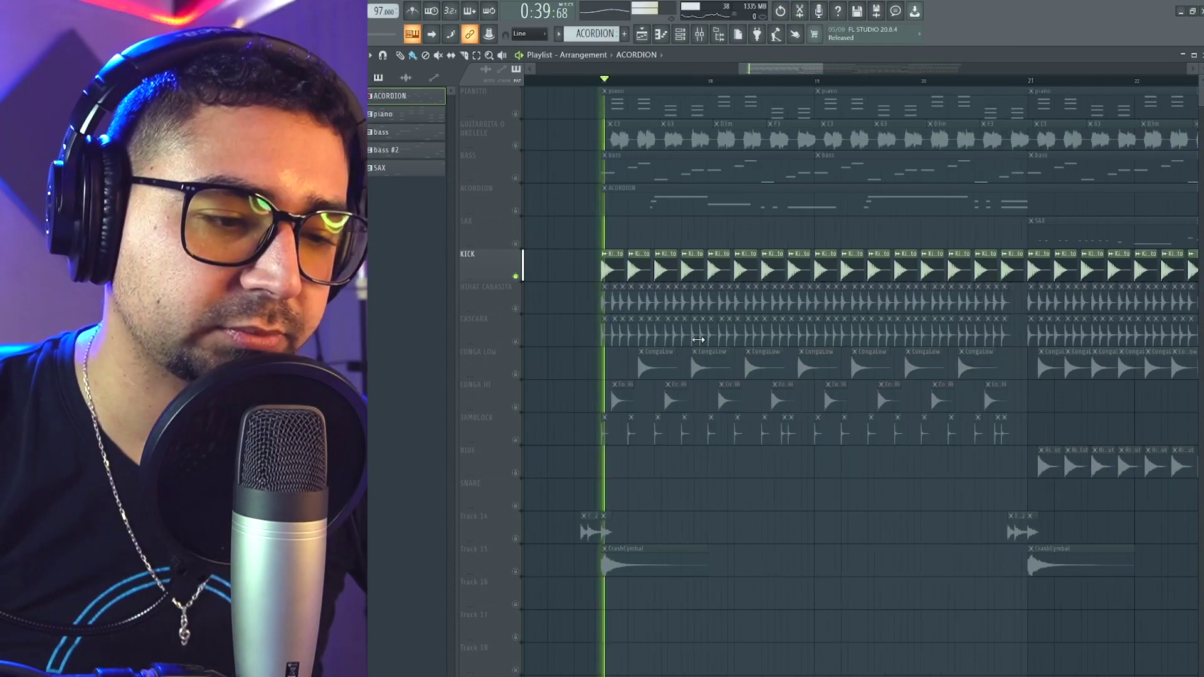
{"action": "scroll", "coordinate": [690, 339], "scroll_direction": "up", "scroll_amount": 2}
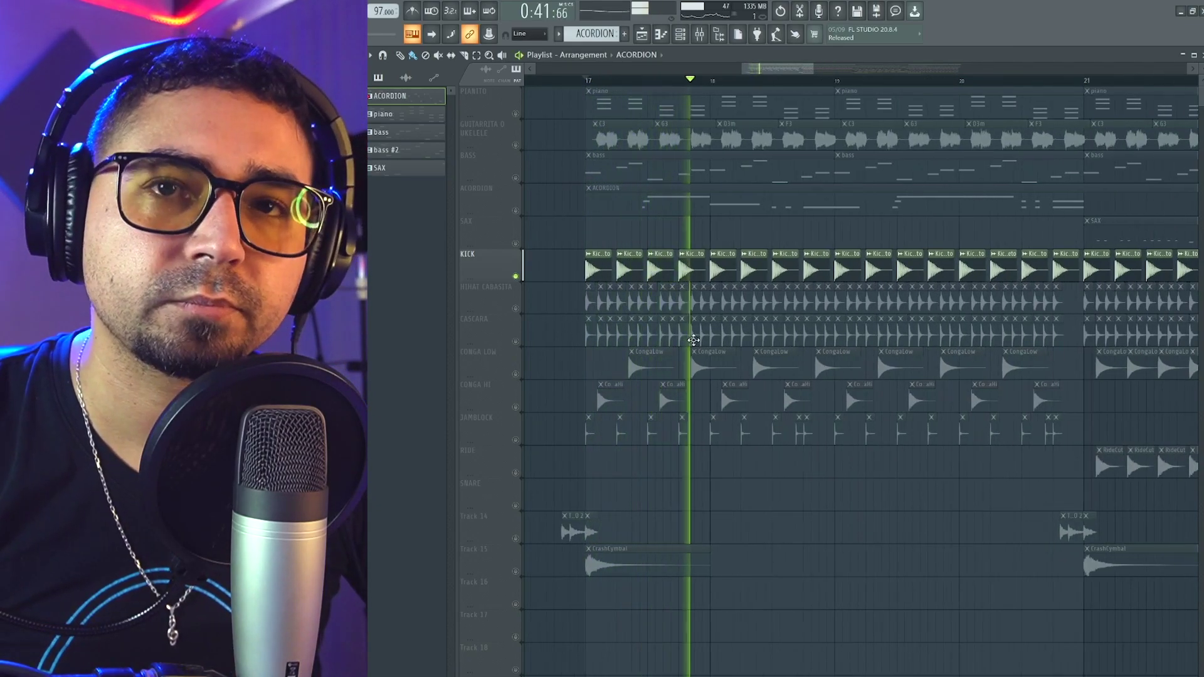
{"action": "key", "text": "space"}
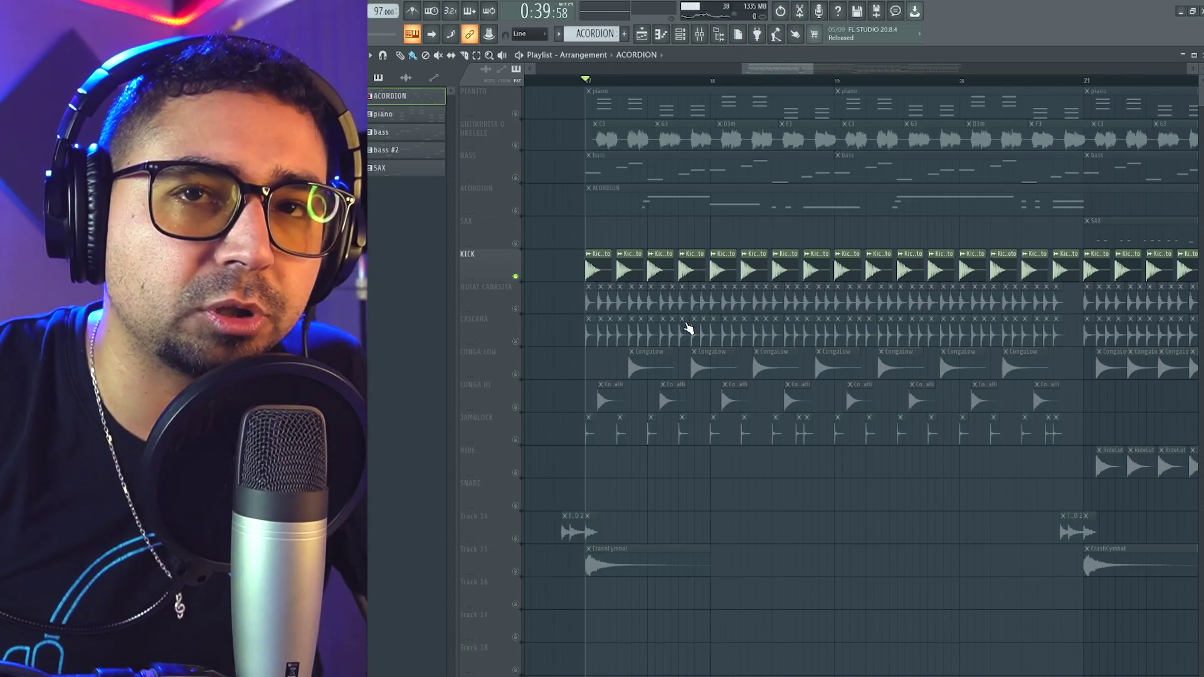
{"action": "key", "text": "space"}
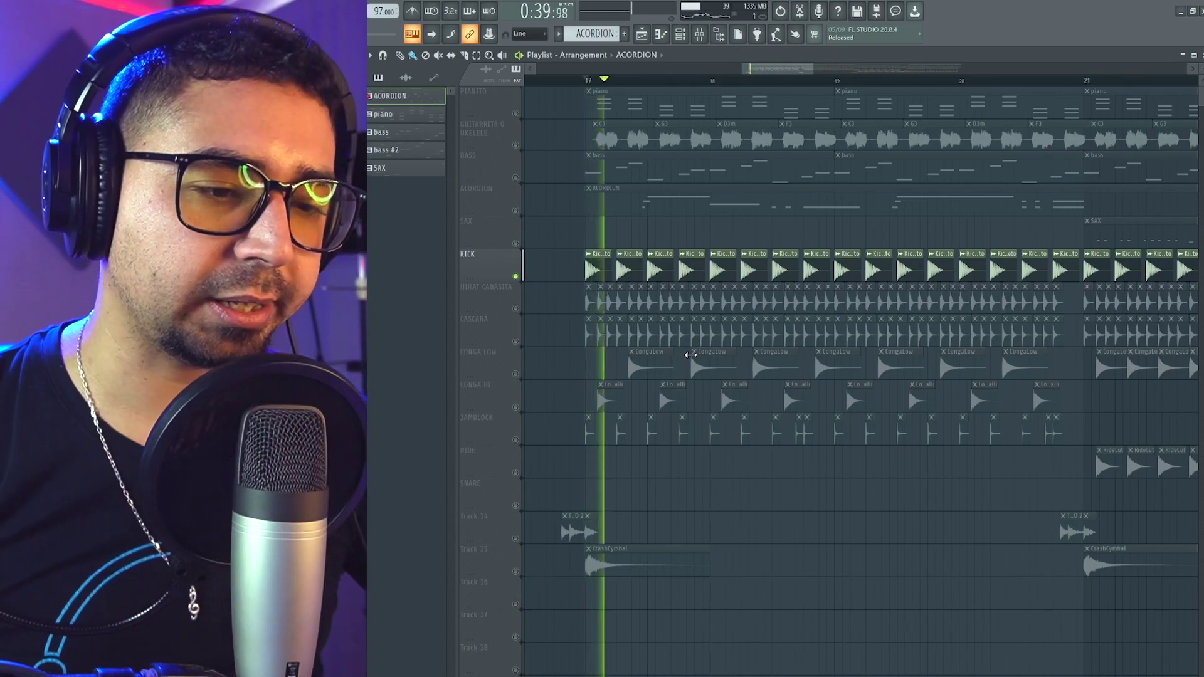
Stop the soloed kick playback and look over the KICK pattern from bar 17.
{"action": "scroll", "coordinate": [690, 355], "scroll_direction": "down", "scroll_amount": 4}
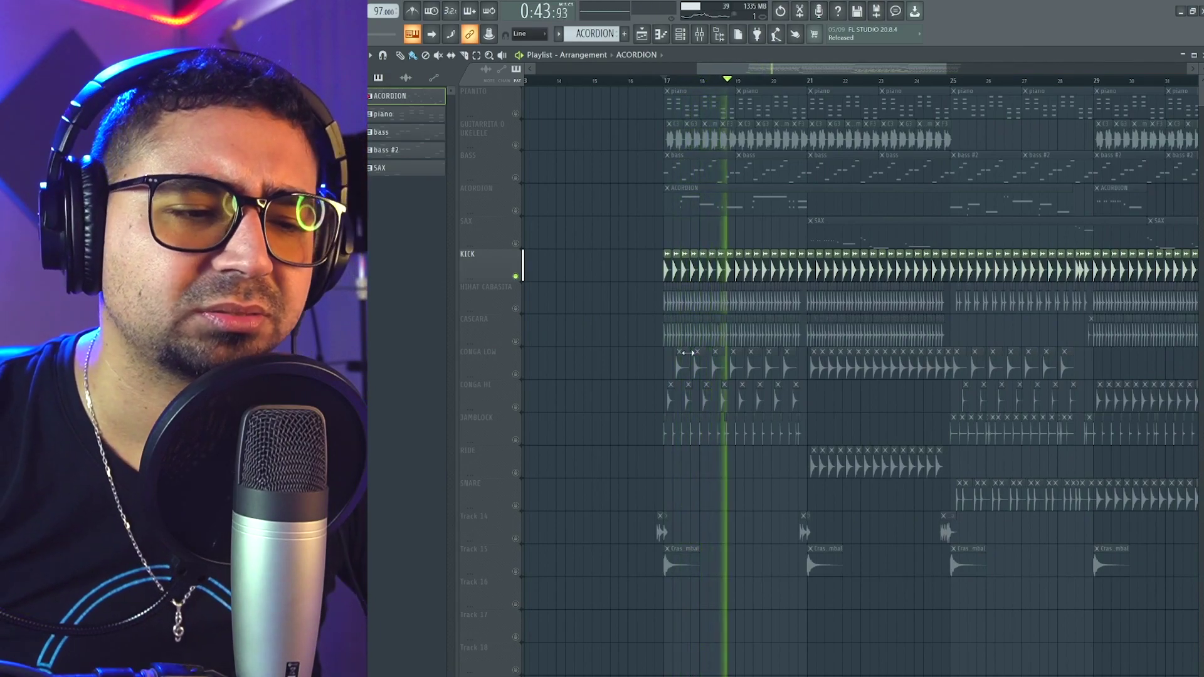
{"action": "scroll", "coordinate": [688, 353], "scroll_direction": "up", "scroll_amount": 3}
{"action": "key", "text": "space"}
{"action": "scroll", "coordinate": [597, 392], "scroll_direction": "up", "scroll_amount": 2}
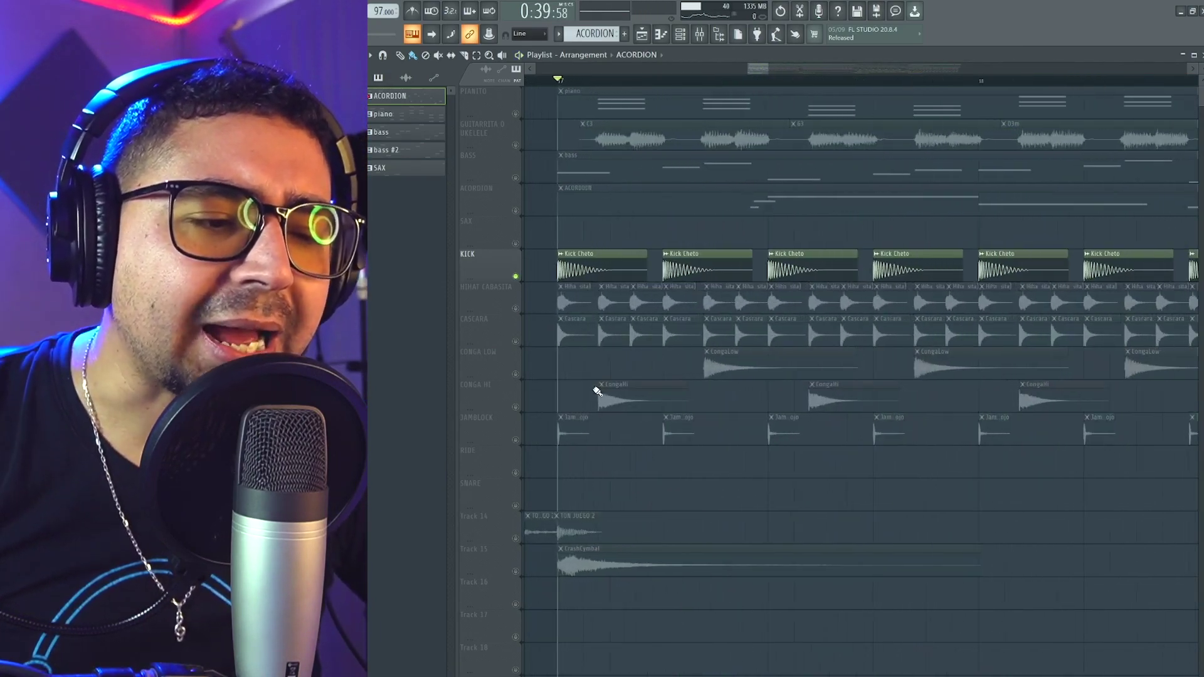
{"action": "scroll", "coordinate": [599, 389], "scroll_direction": "down", "scroll_amount": 3}
{"action": "scroll", "coordinate": [628, 384], "scroll_direction": "down", "scroll_amount": 2}
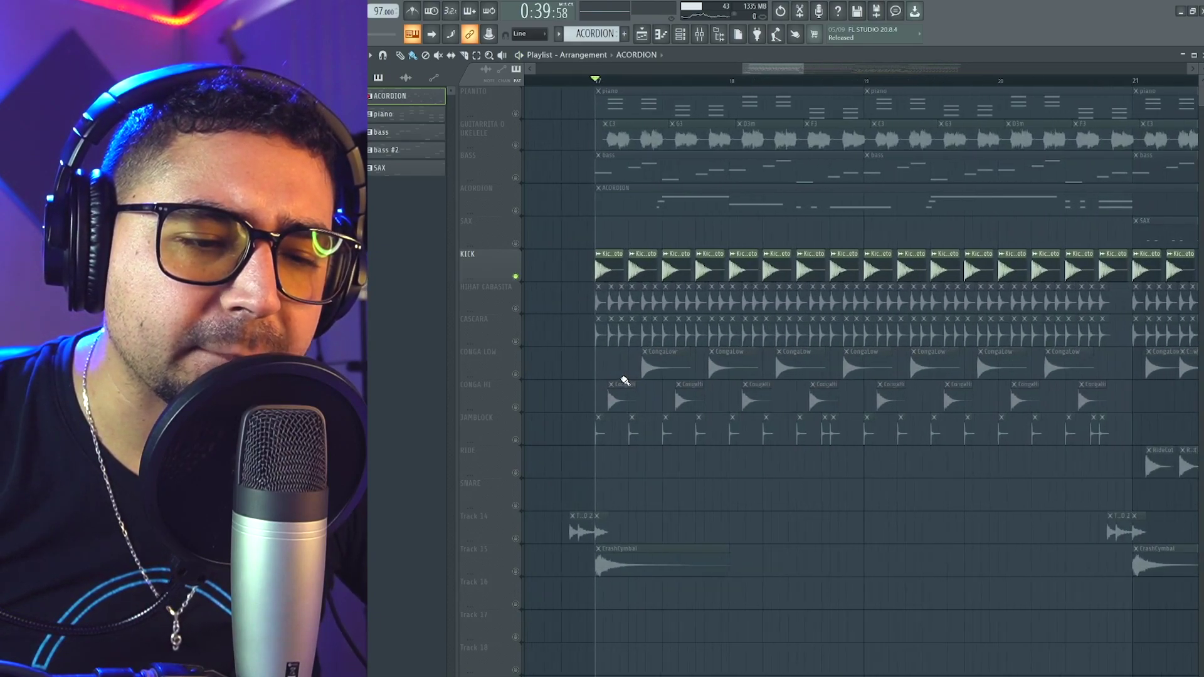
{"action": "scroll", "coordinate": [627, 370], "scroll_direction": "up", "scroll_amount": 4}
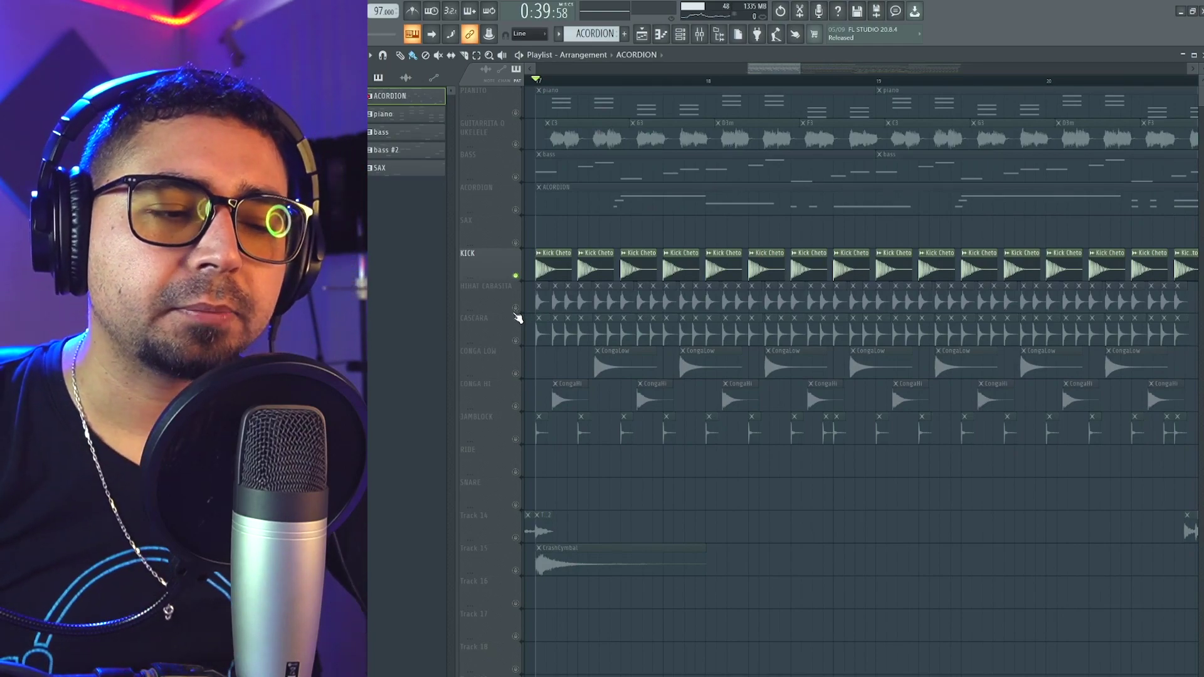
Solo only the HIHAT CABASITA track, play back its pattern from bar 17, and stop playback.
{"action": "left_click", "coordinate": [516, 310]}
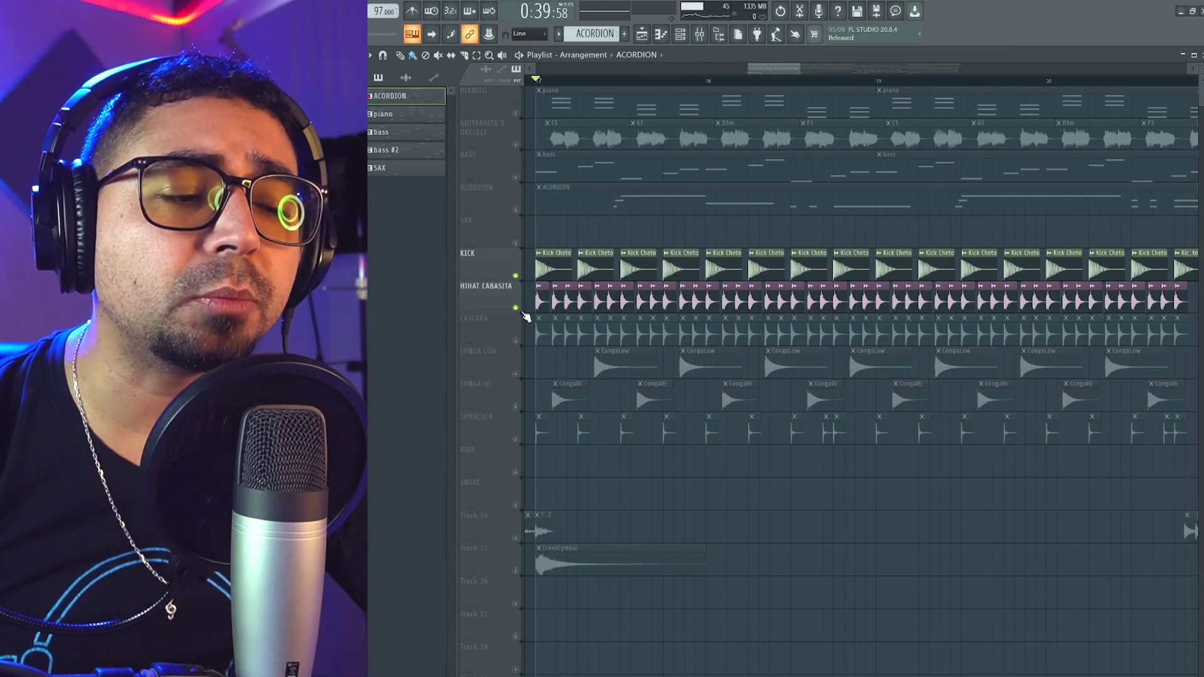
{"action": "right_click", "coordinate": [517, 309]}
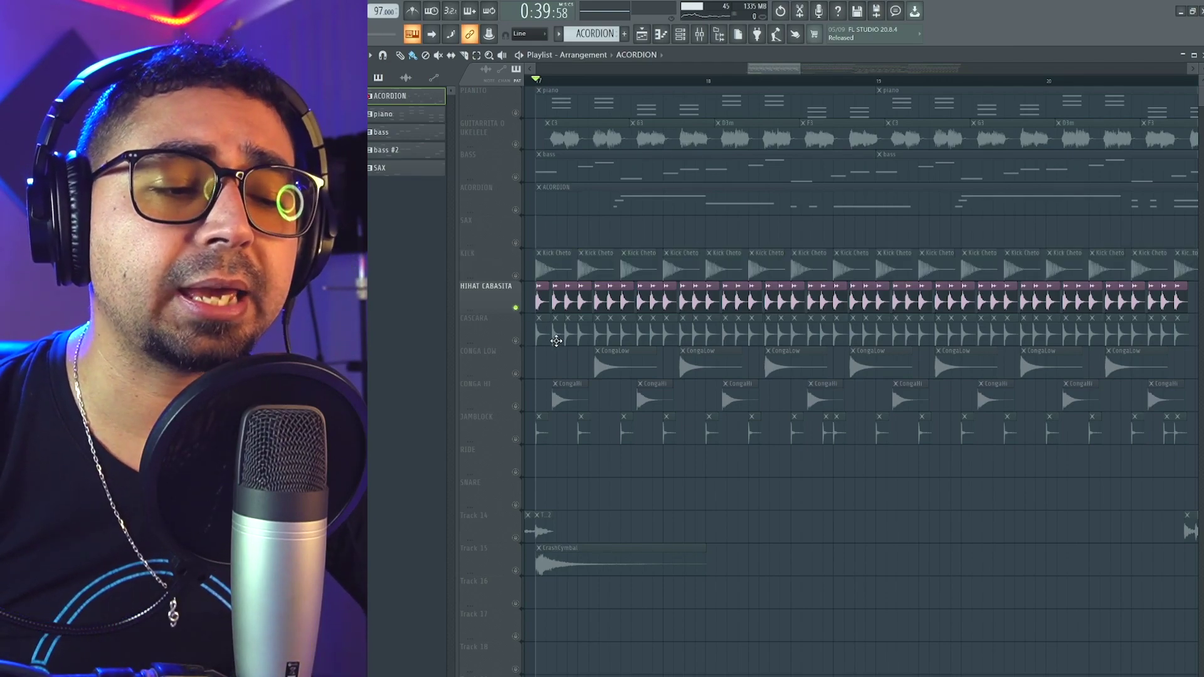
{"action": "scroll", "coordinate": [681, 383], "scroll_direction": "up", "scroll_amount": 3}
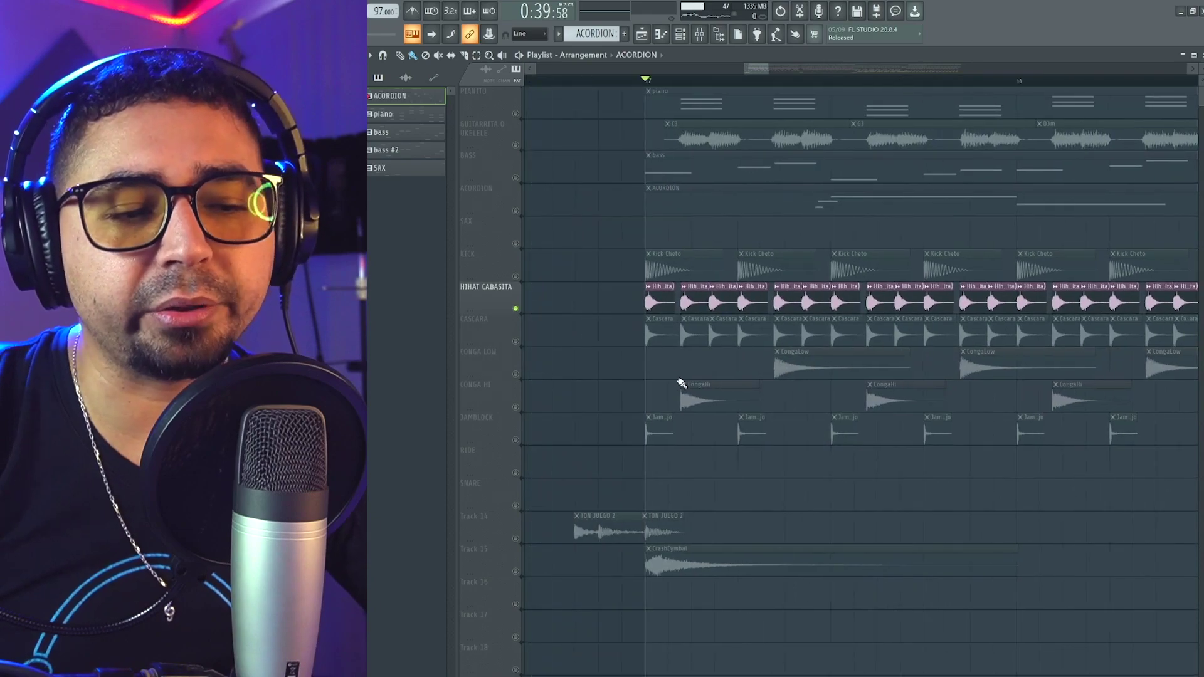
{"action": "scroll", "coordinate": [684, 386], "scroll_direction": "up", "scroll_amount": 1}
{"action": "key", "text": "space"}
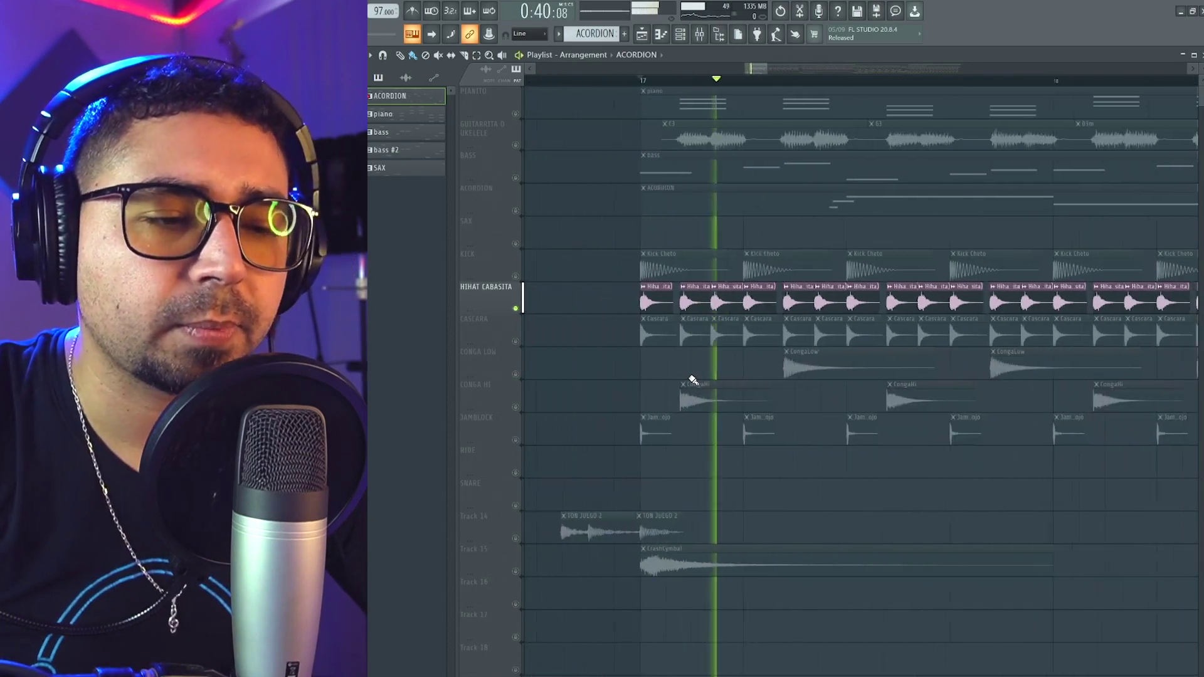
{"action": "scroll", "coordinate": [653, 382], "scroll_direction": "down", "scroll_amount": 3}
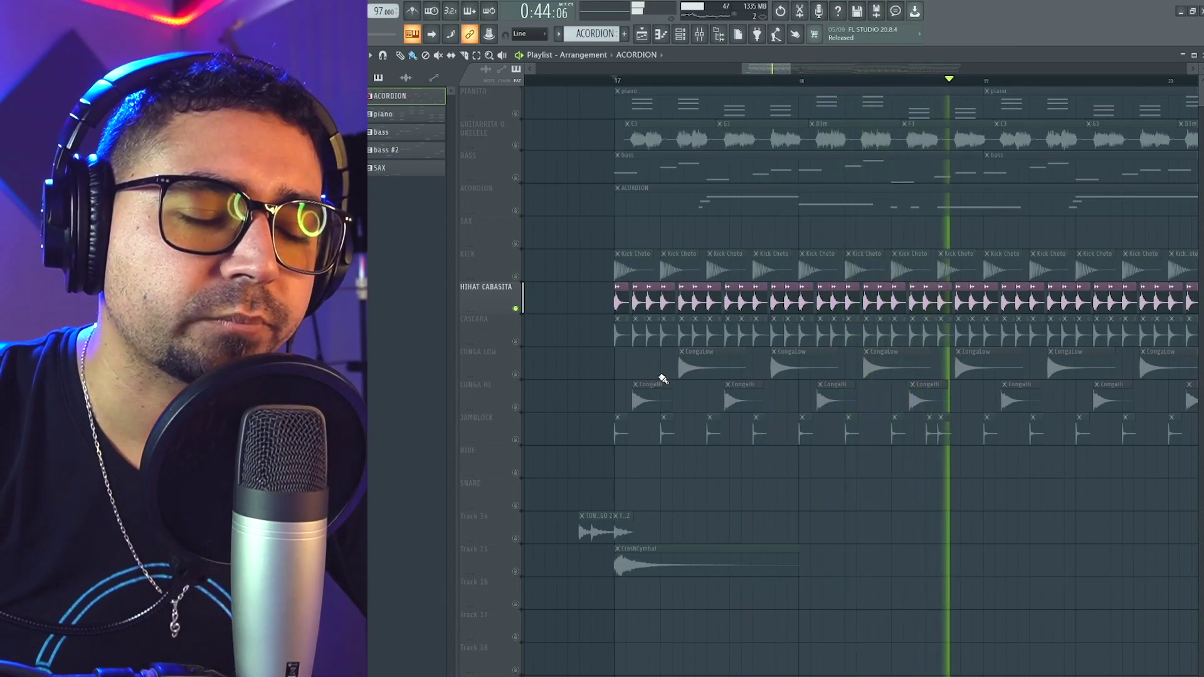
{"action": "scroll", "coordinate": [665, 376], "scroll_direction": "down", "scroll_amount": 3}
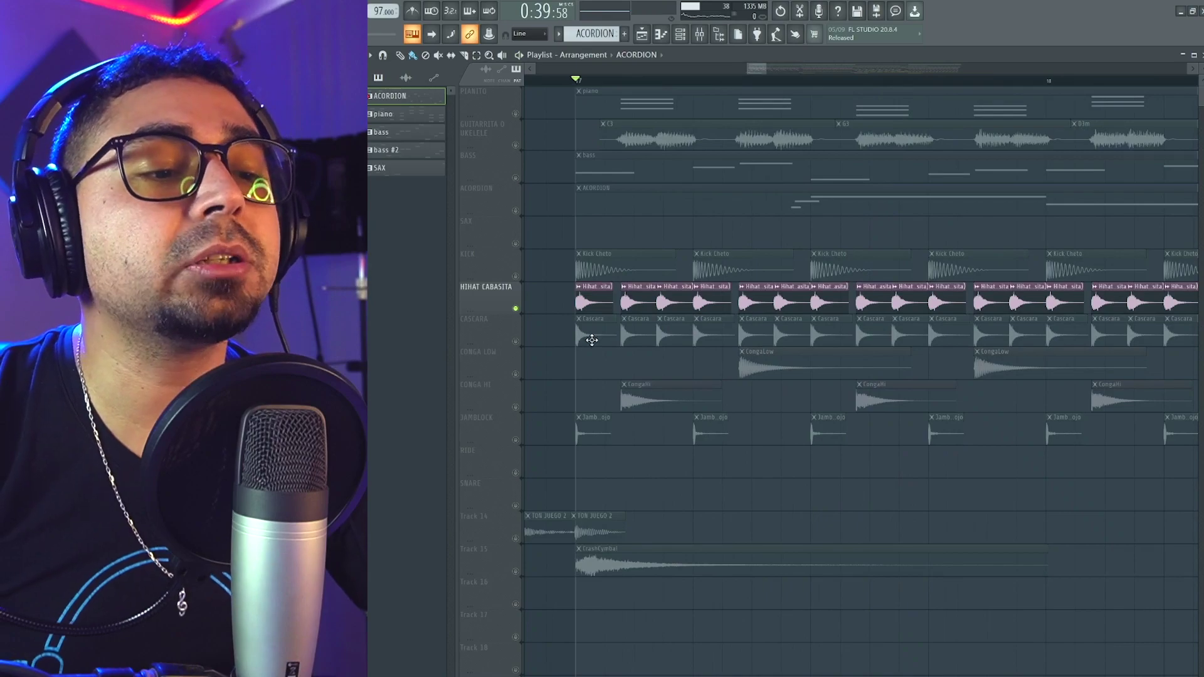
Step the song position through bar 17 to the second and third HIHAT CABASITA hits.
{"action": "scroll", "coordinate": [592, 340], "scroll_direction": "up", "scroll_amount": 5}
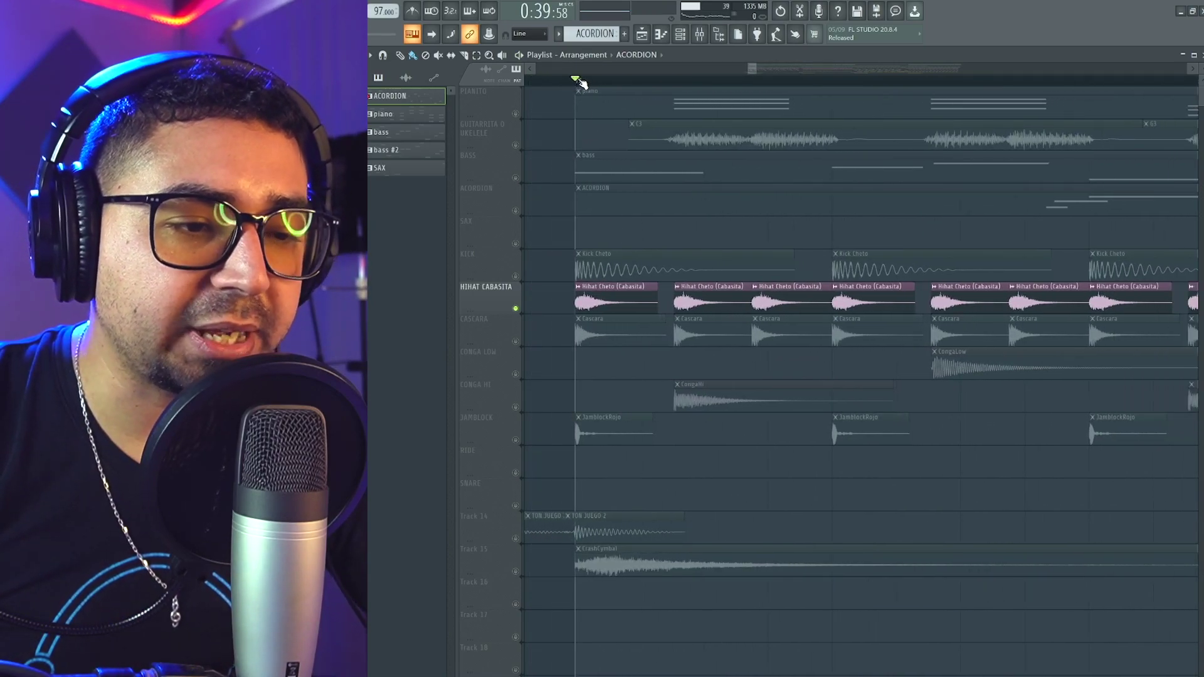
{"action": "scroll", "coordinate": [659, 205], "scroll_direction": "up", "scroll_amount": 1}
{"action": "left_click", "coordinate": [668, 82]}
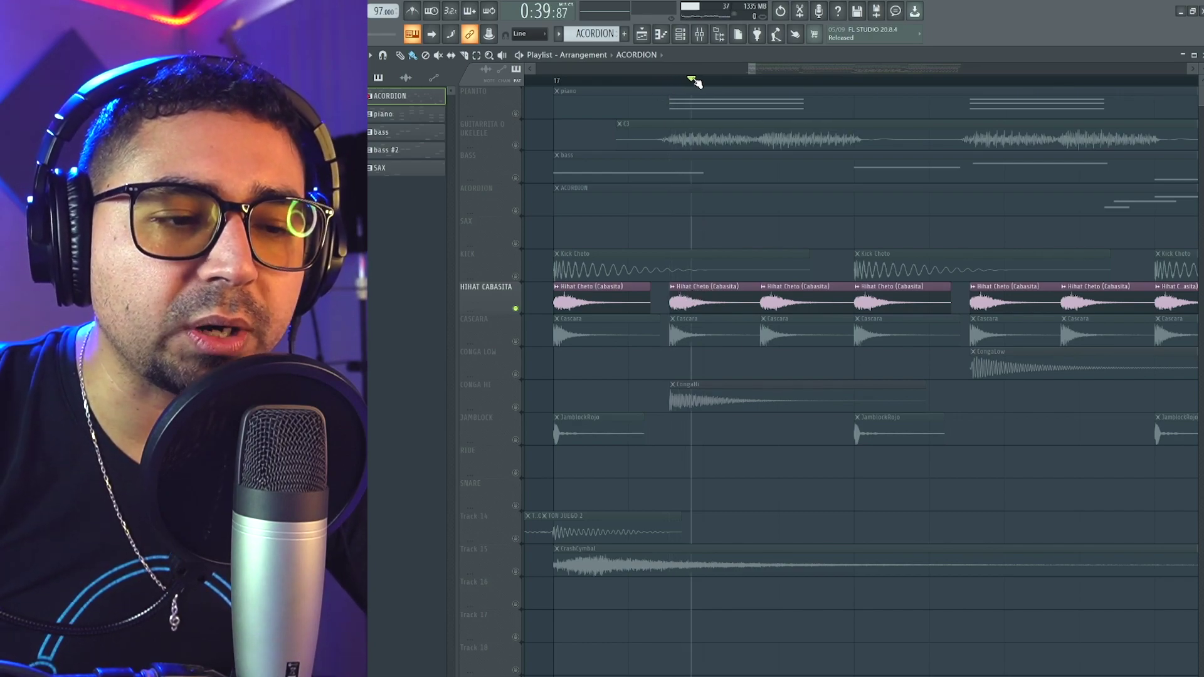
{"action": "left_click", "coordinate": [667, 79]}
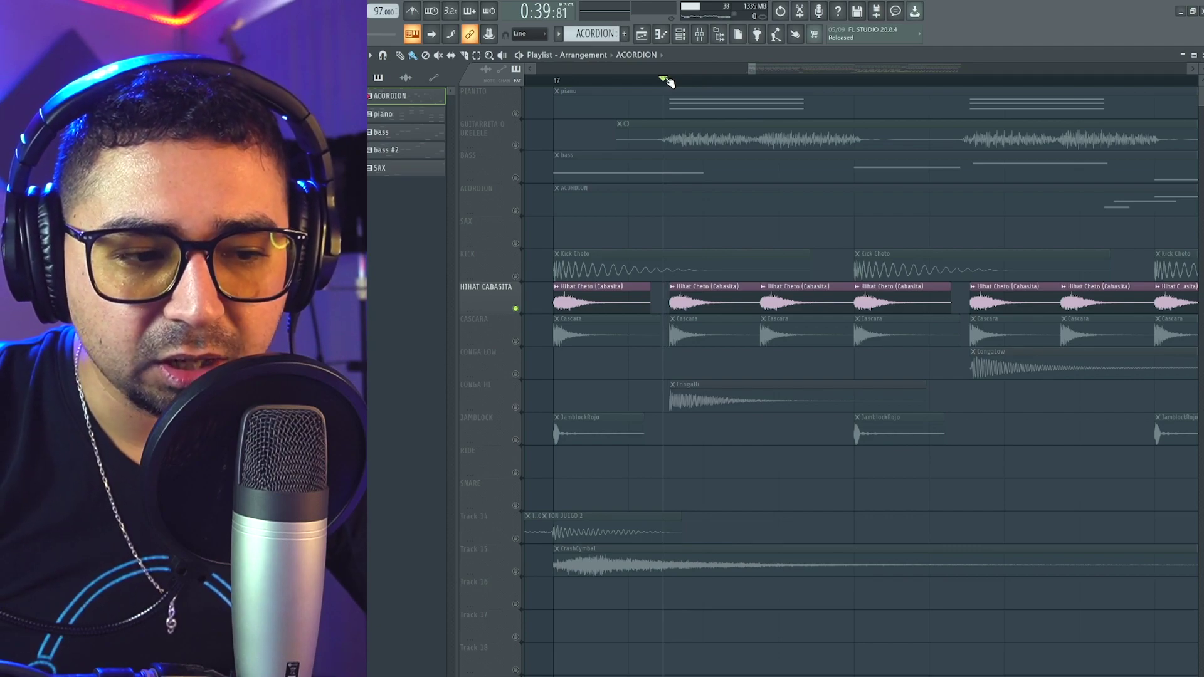
{"action": "left_click", "coordinate": [695, 78]}
{"action": "left_click", "coordinate": [756, 78]}
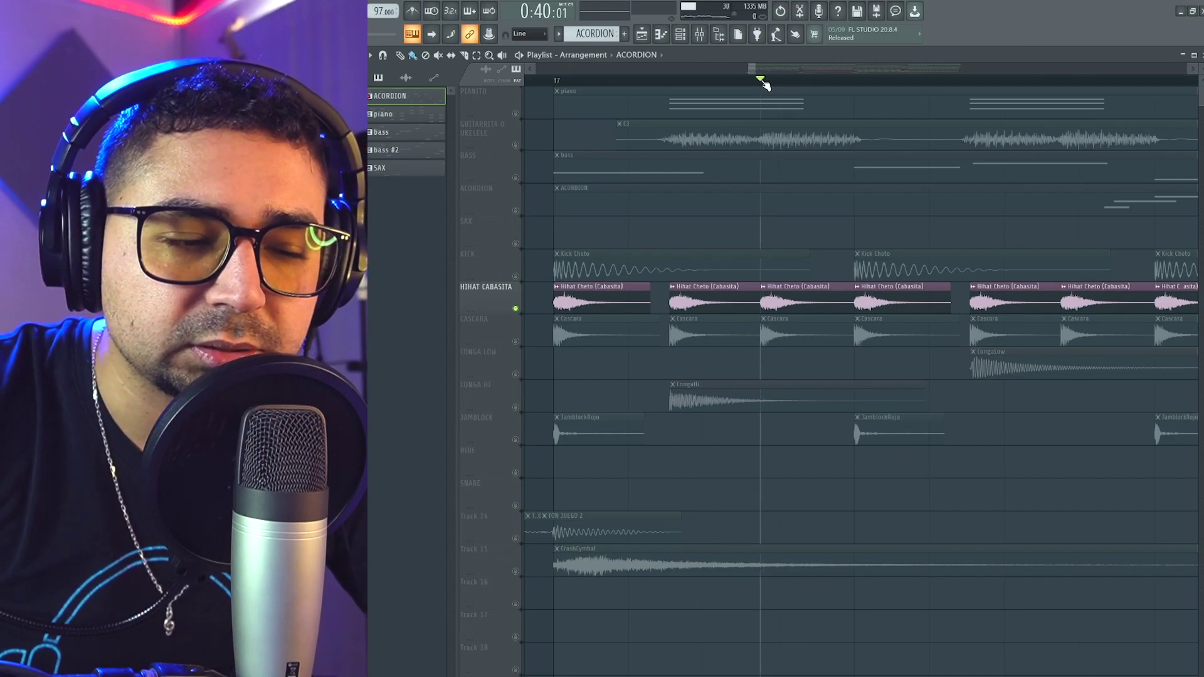
Play back the soloed HIHAT CABASITA pattern again and stop with the song position at bar 17.
{"action": "scroll", "coordinate": [776, 254], "scroll_direction": "down", "scroll_amount": 2}
{"action": "scroll", "coordinate": [885, 328], "scroll_direction": "down", "scroll_amount": 2}
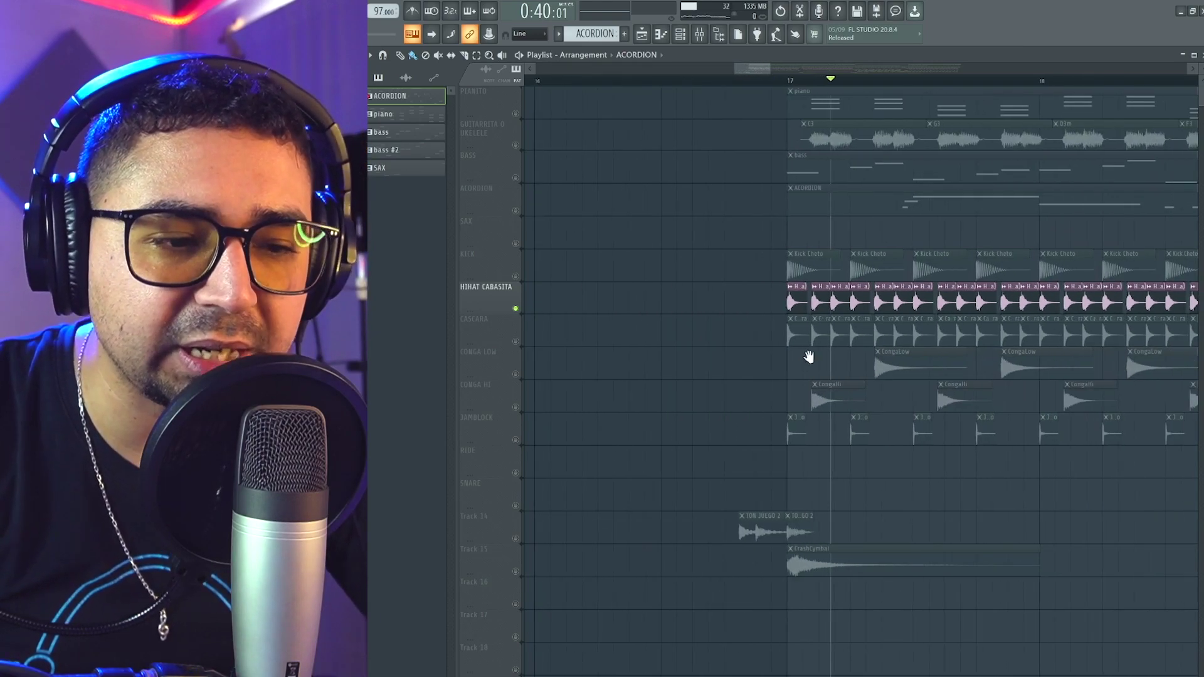
{"action": "scroll", "coordinate": [807, 355], "scroll_direction": "right", "scroll_amount": 2}
{"action": "key", "text": "space"}
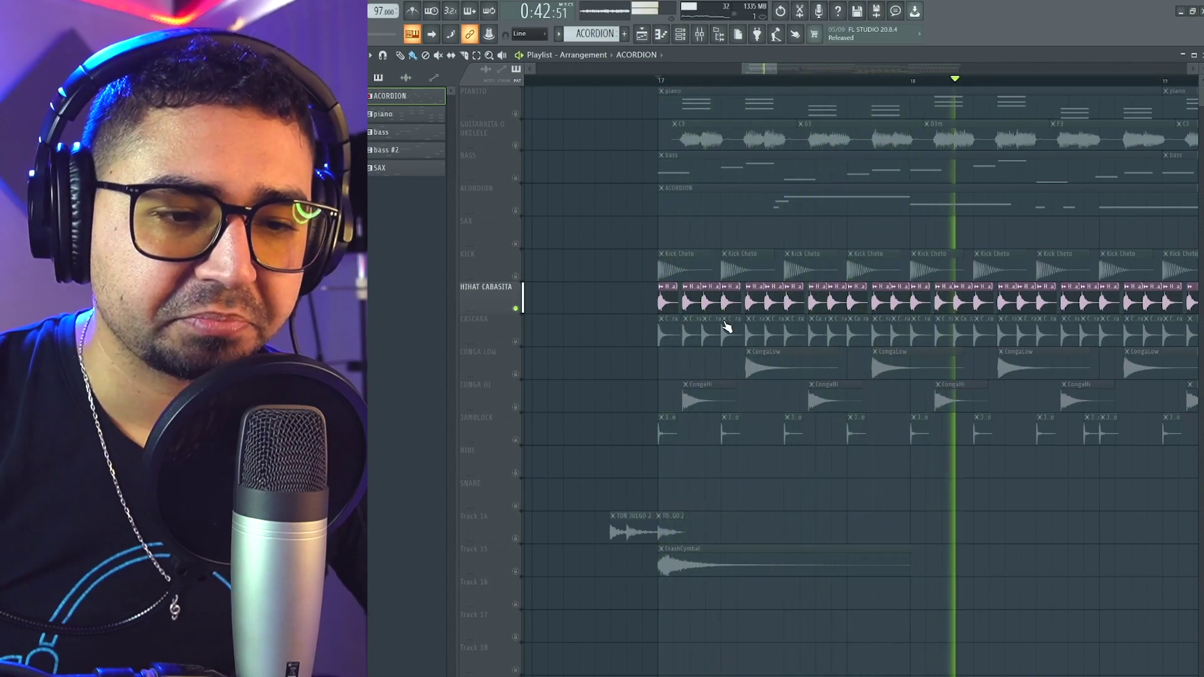
{"action": "scroll", "coordinate": [727, 324], "scroll_direction": "down", "scroll_amount": 3}
{"action": "key", "text": "space"}
{"action": "scroll", "coordinate": [722, 320], "scroll_direction": "up", "scroll_amount": 5}
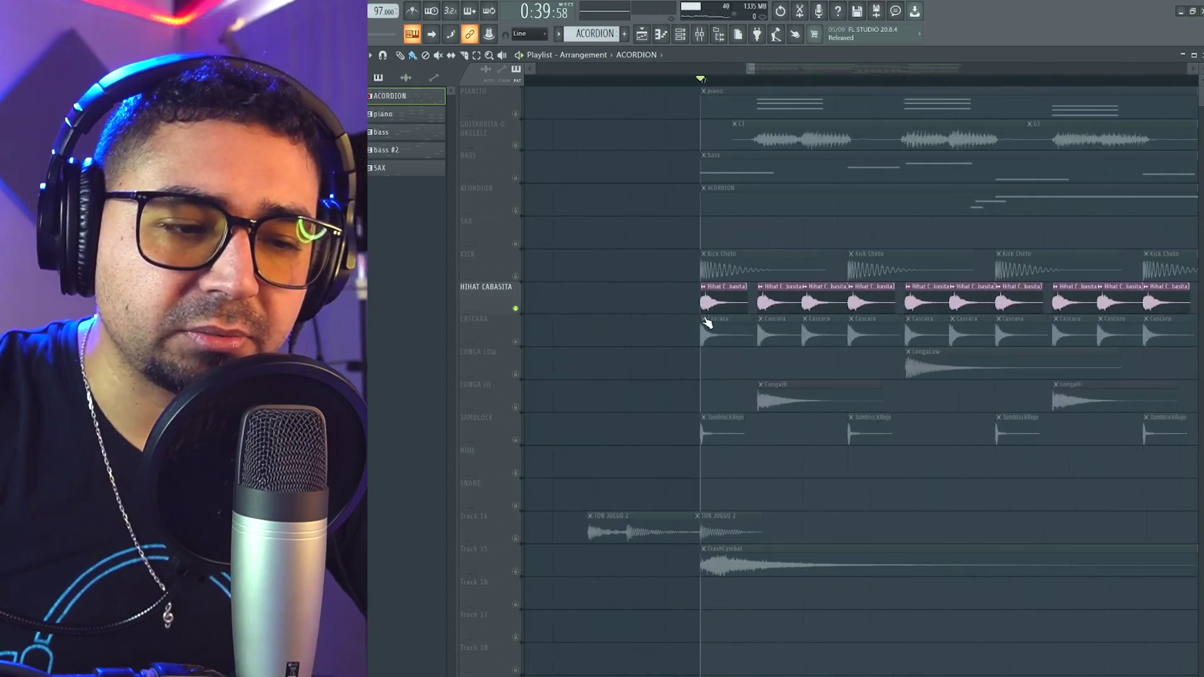
Add the CASCARA track to the soloed HIHAT CABASITA, play both back from bar 17, and stop playback.
{"action": "scroll", "coordinate": [676, 287], "scroll_direction": "down", "scroll_amount": 1}
{"action": "left_click_drag", "start_coordinate": [676, 287], "coordinate": [632, 319]}
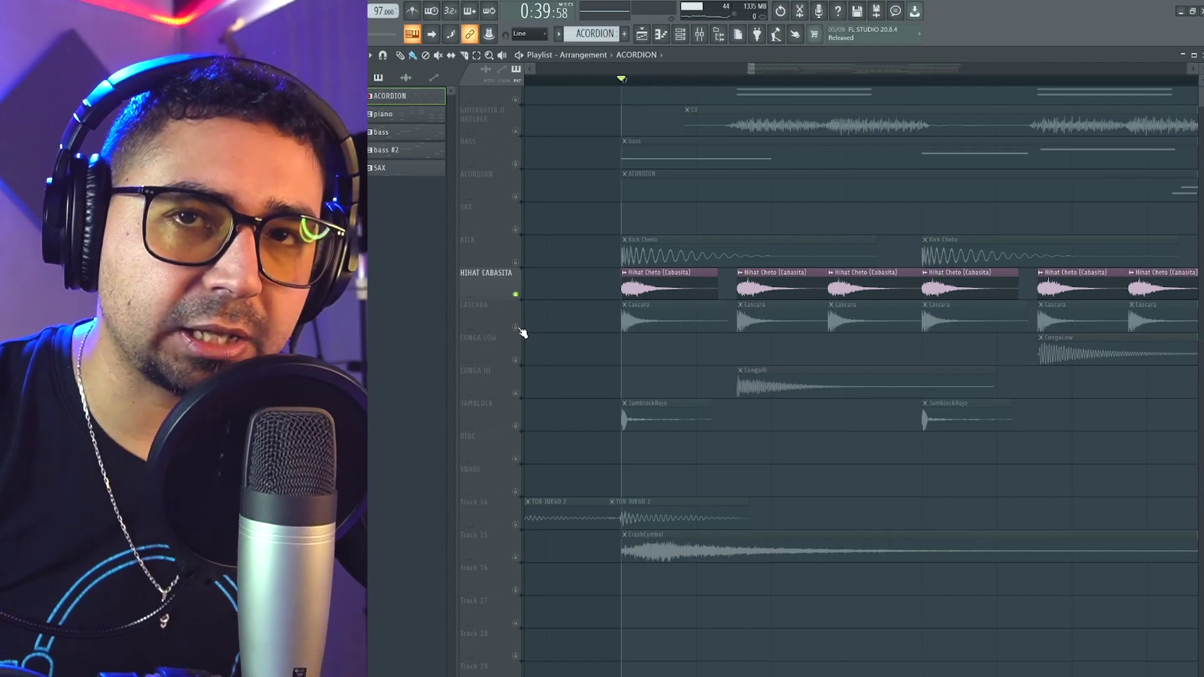
{"action": "left_click", "coordinate": [516, 327]}
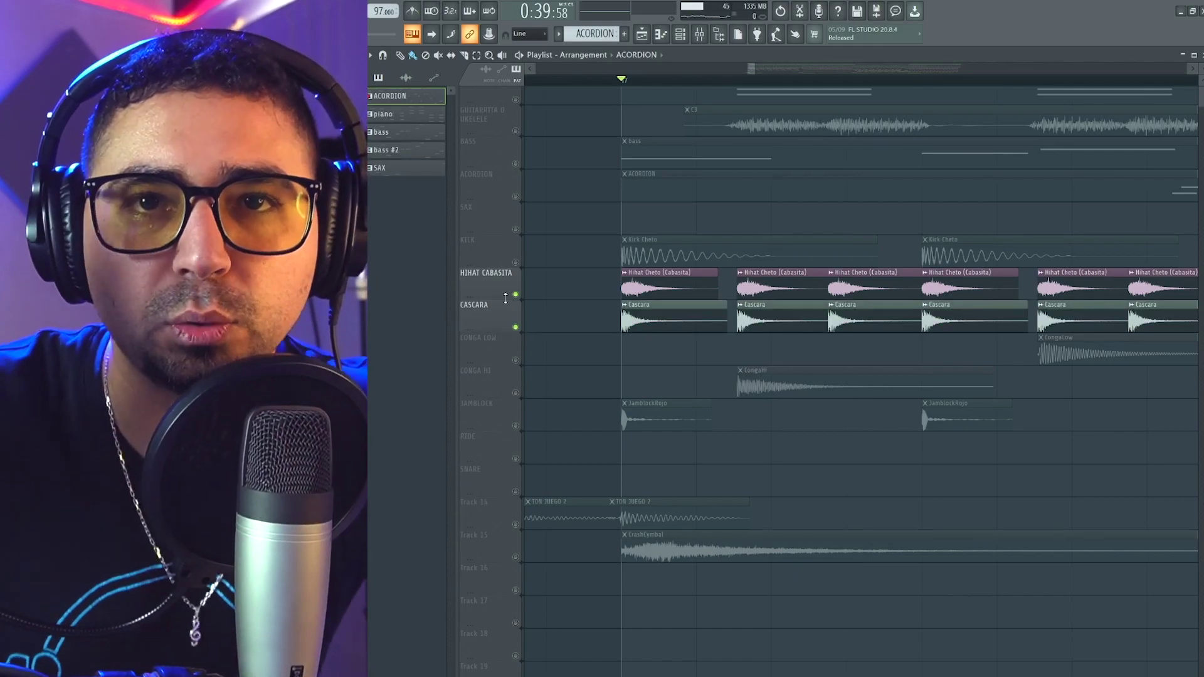
{"action": "scroll", "coordinate": [722, 383], "scroll_direction": "down", "scroll_amount": 5}
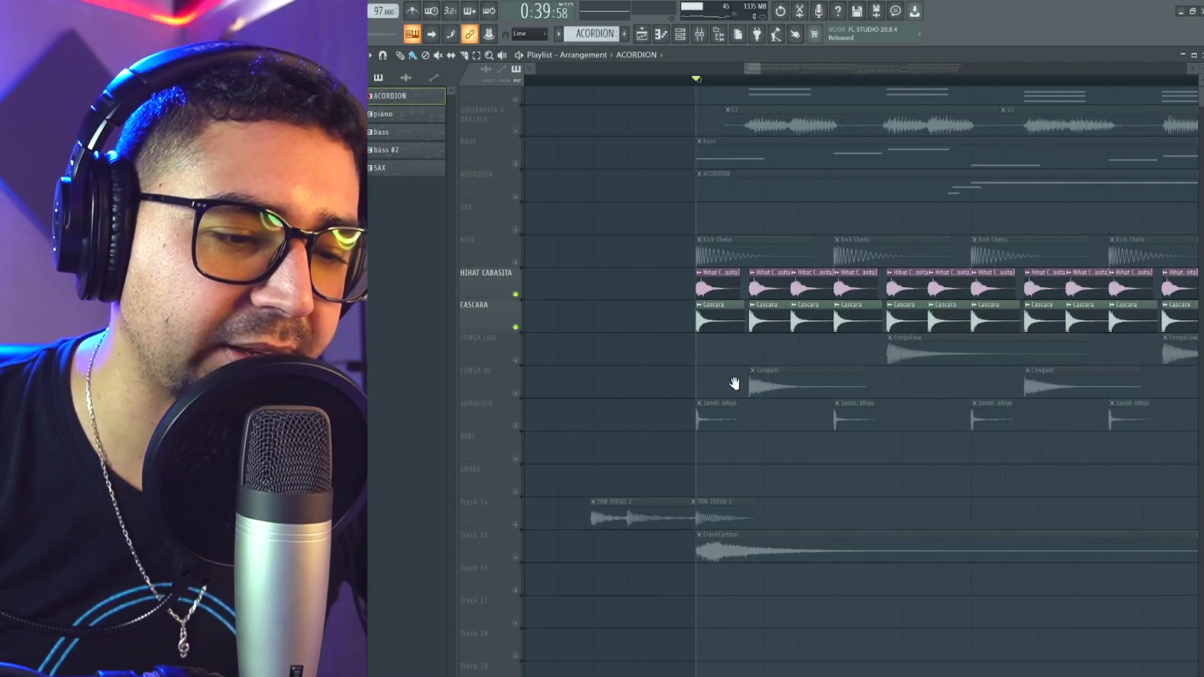
{"action": "scroll", "coordinate": [678, 311], "scroll_direction": "down", "scroll_amount": 2}
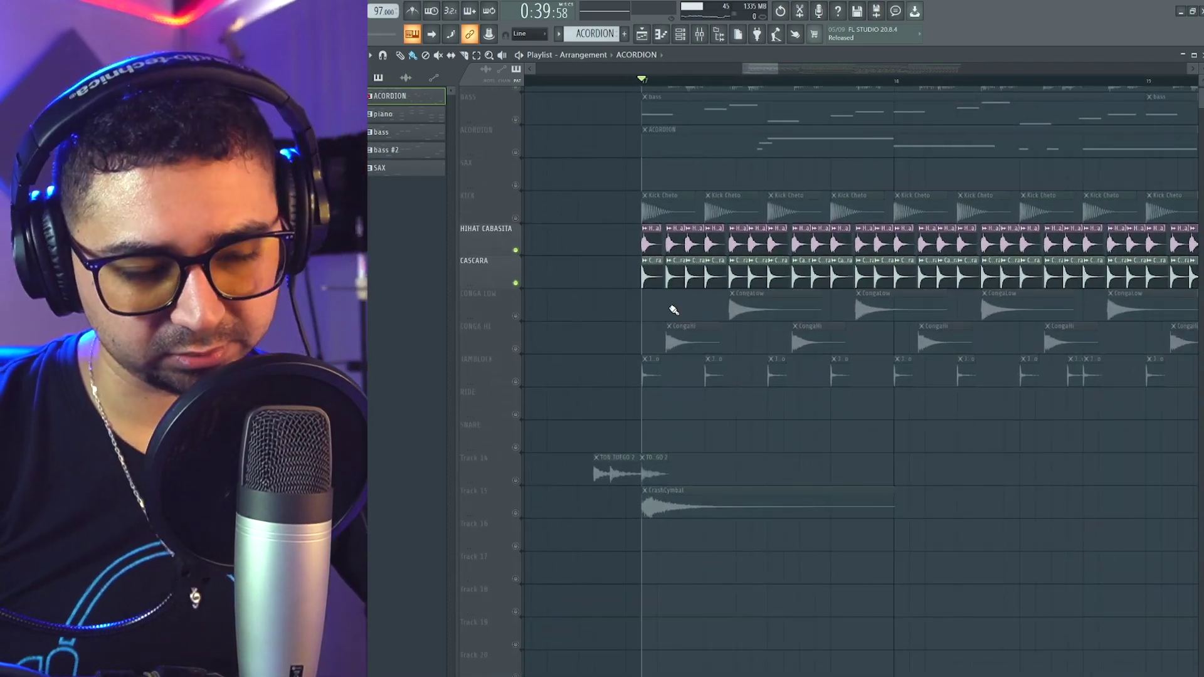
{"action": "scroll", "coordinate": [627, 359], "scroll_direction": "up", "scroll_amount": 2}
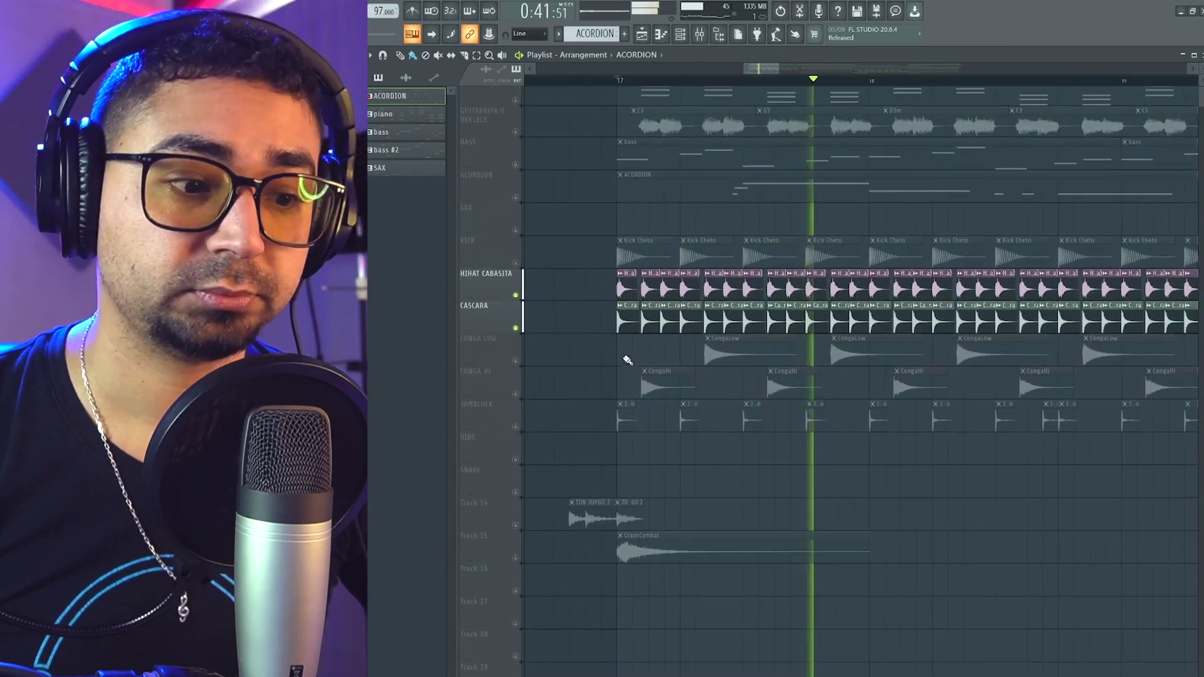
{"action": "scroll", "coordinate": [628, 360], "scroll_direction": "up", "scroll_amount": 1}
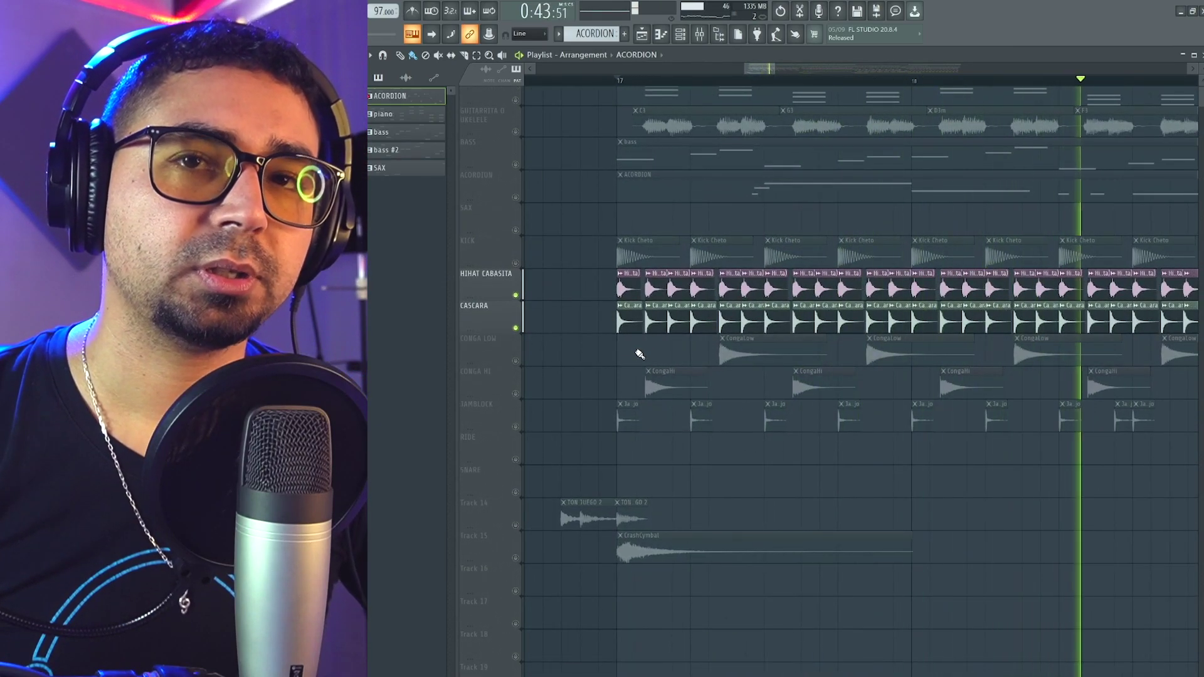
{"action": "key", "text": "space"}
Solo the CONGA LOW track, add the KICK track to it, play both back from bar 17, and stop playback.
{"action": "scroll", "coordinate": [565, 333], "scroll_direction": "down", "scroll_amount": 2}
{"action": "right_click", "coordinate": [516, 308]}
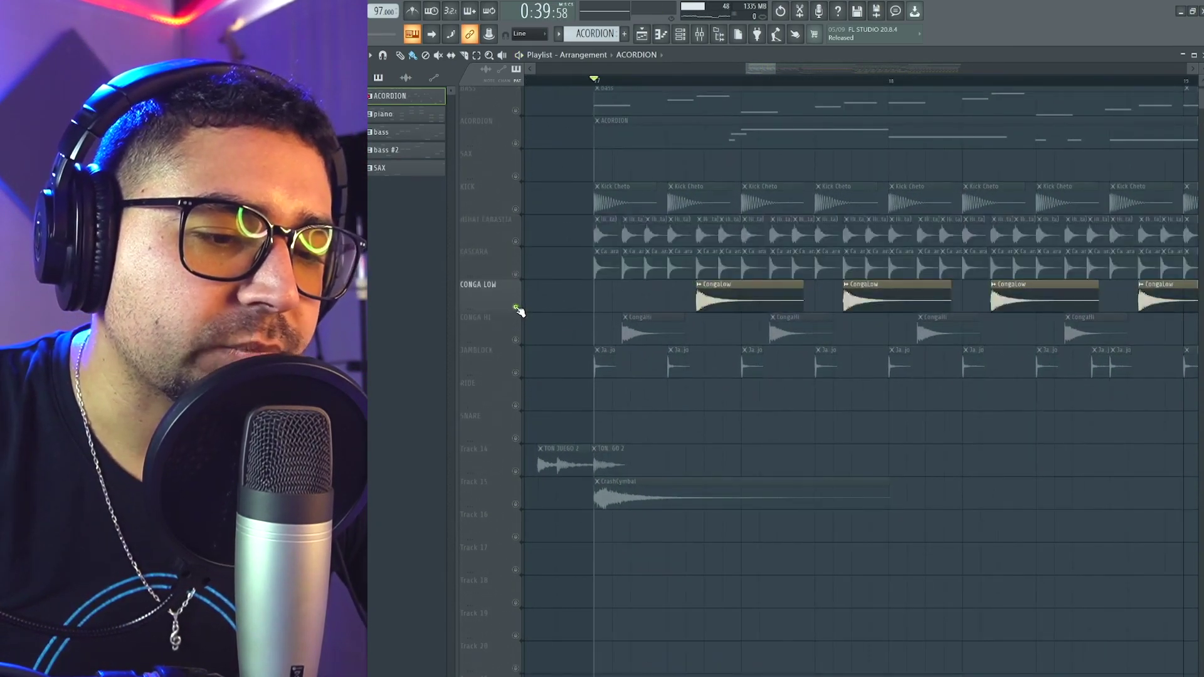
{"action": "scroll", "coordinate": [627, 314], "scroll_direction": "down", "scroll_amount": 2}
{"action": "scroll", "coordinate": [684, 313], "scroll_direction": "up", "scroll_amount": 2}
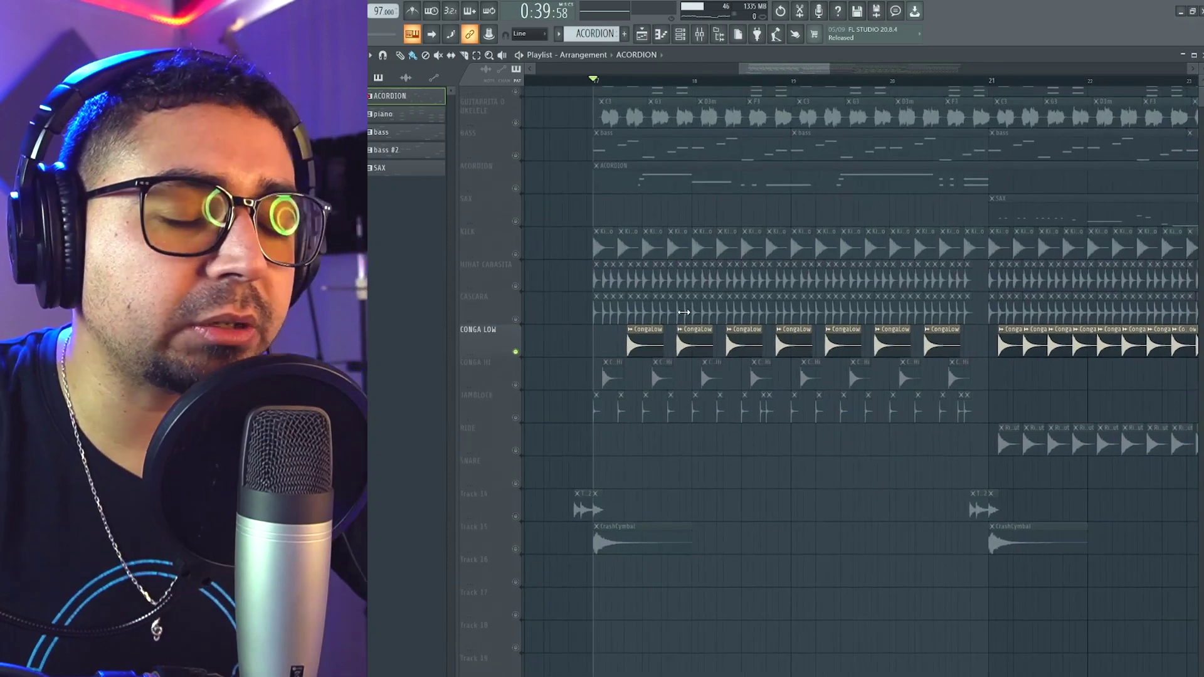
{"action": "scroll", "coordinate": [683, 308], "scroll_direction": "up", "scroll_amount": 1}
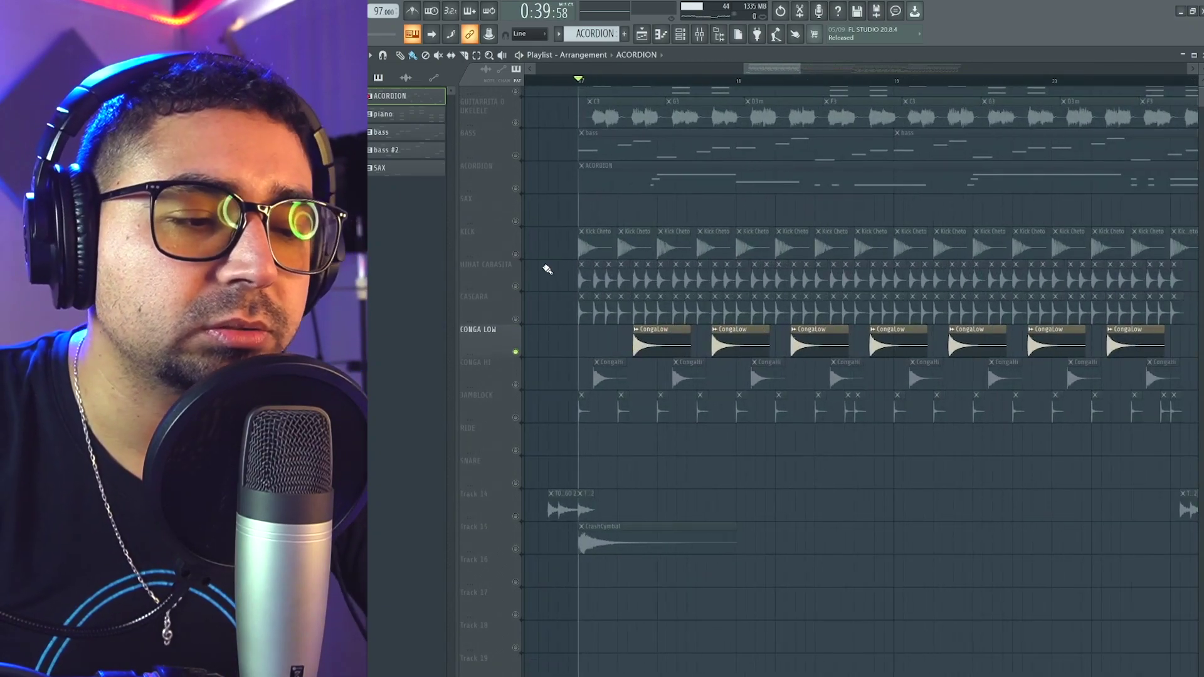
{"action": "left_click", "coordinate": [516, 255]}
{"action": "scroll", "coordinate": [645, 373], "scroll_direction": "up", "scroll_amount": 1}
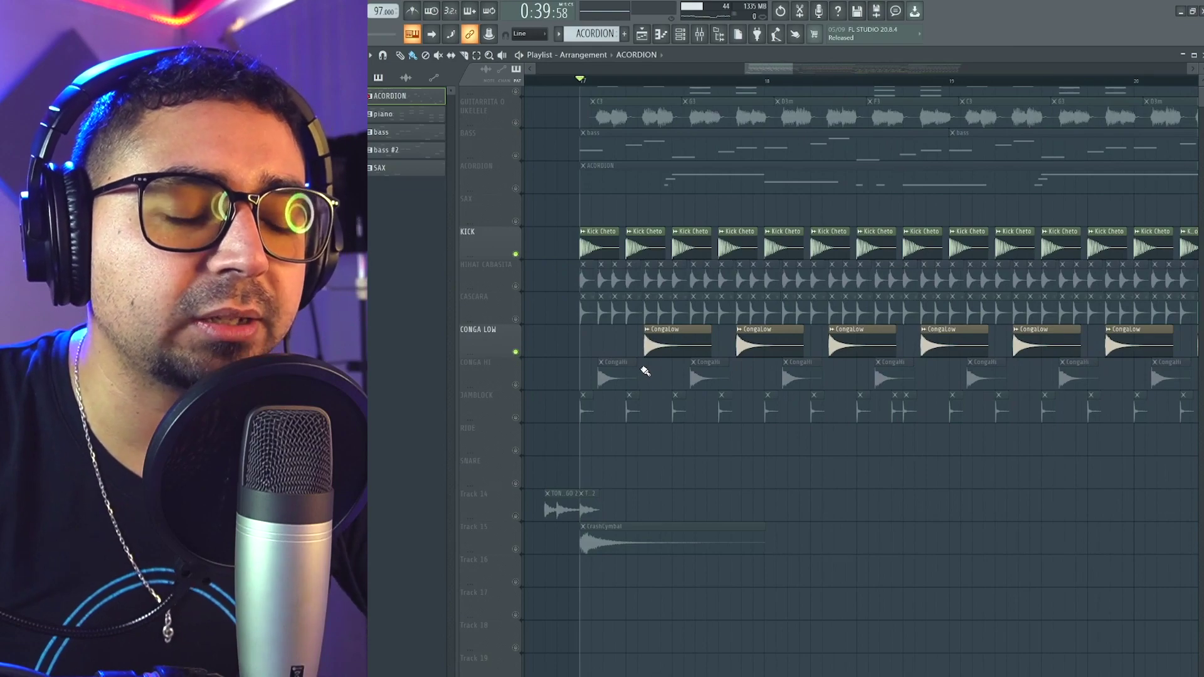
{"action": "key", "text": "space"}
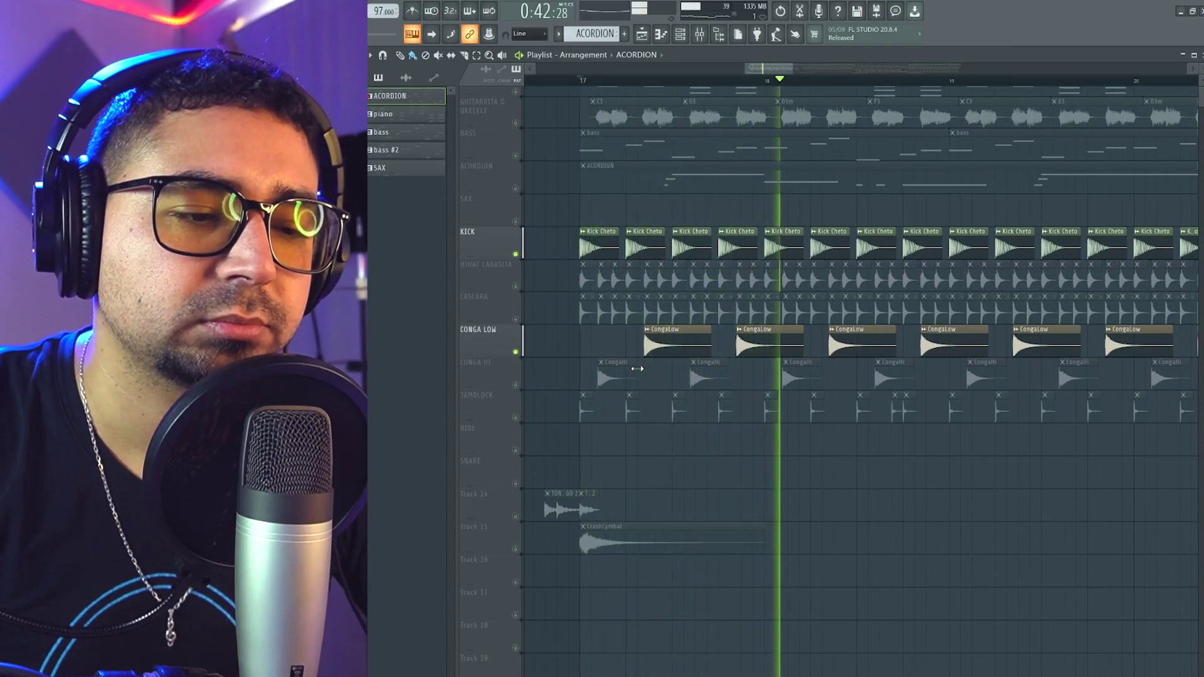
{"action": "key", "text": "space"}
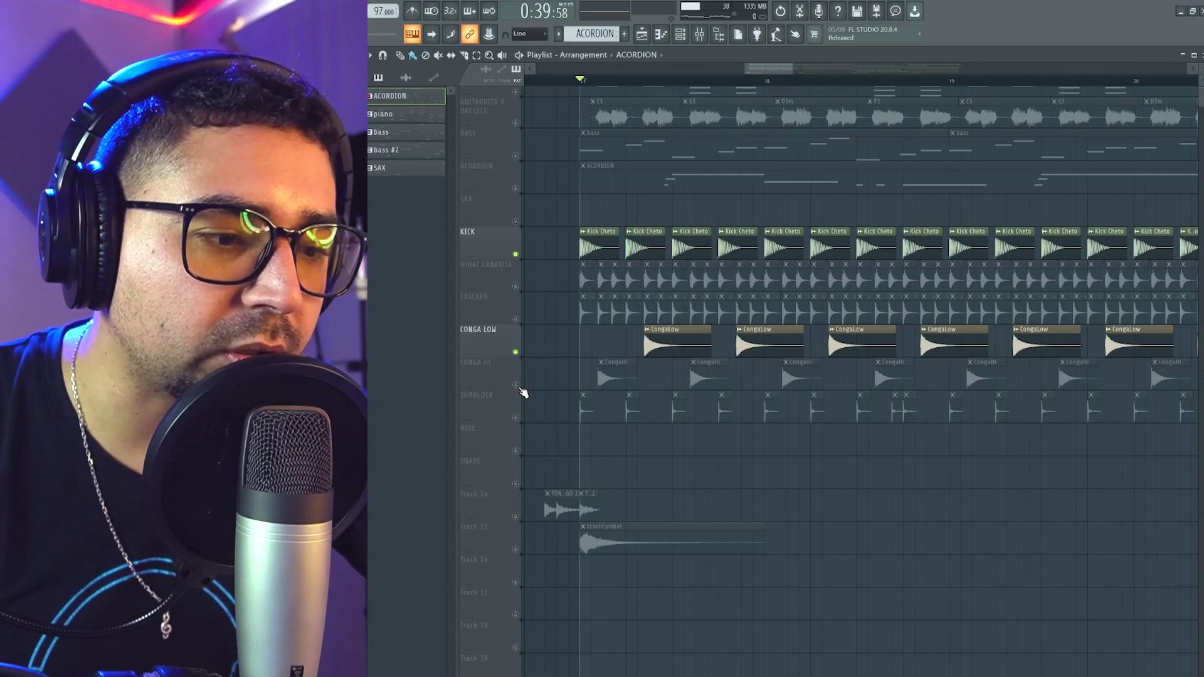
Add the CONGA HI track to the soloed KICK and CONGA LOW, play them back from bar 17, and stop.
{"action": "left_click", "coordinate": [517, 386]}
{"action": "scroll", "coordinate": [640, 408], "scroll_direction": "up", "scroll_amount": 1}
{"action": "key", "text": "space"}
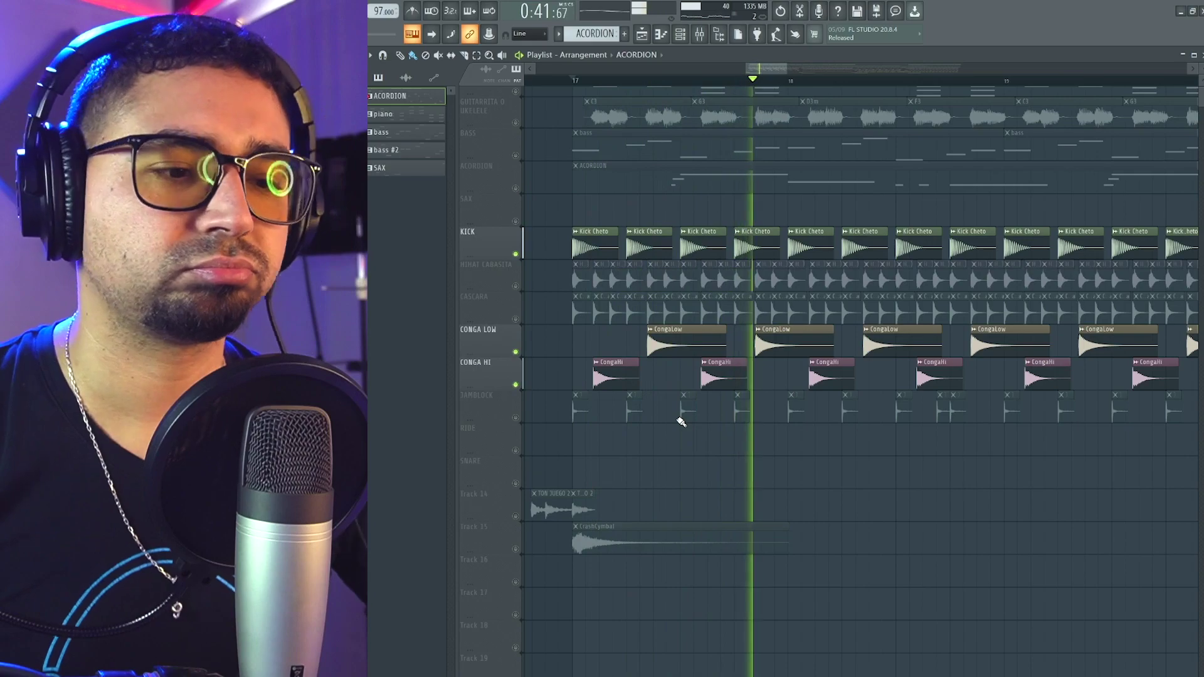
{"action": "scroll", "coordinate": [681, 422], "scroll_direction": "down", "scroll_amount": 1}
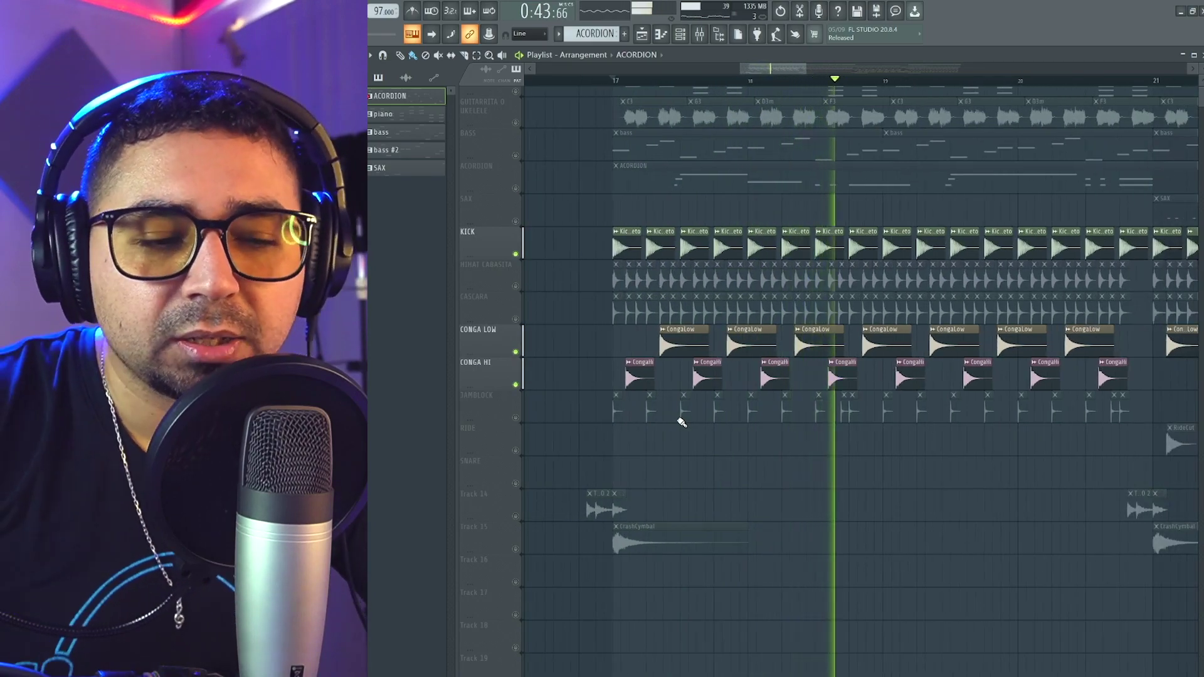
{"action": "key", "text": "space"}
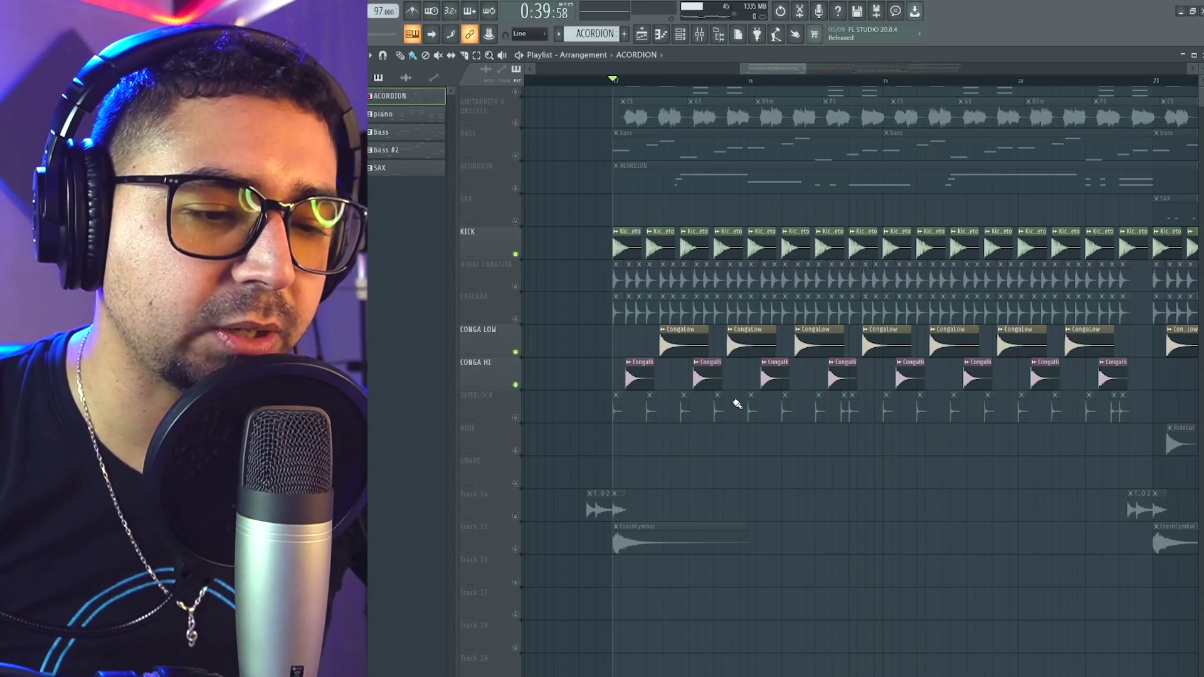
{"action": "scroll", "coordinate": [697, 409], "scroll_direction": "down", "scroll_amount": 3}
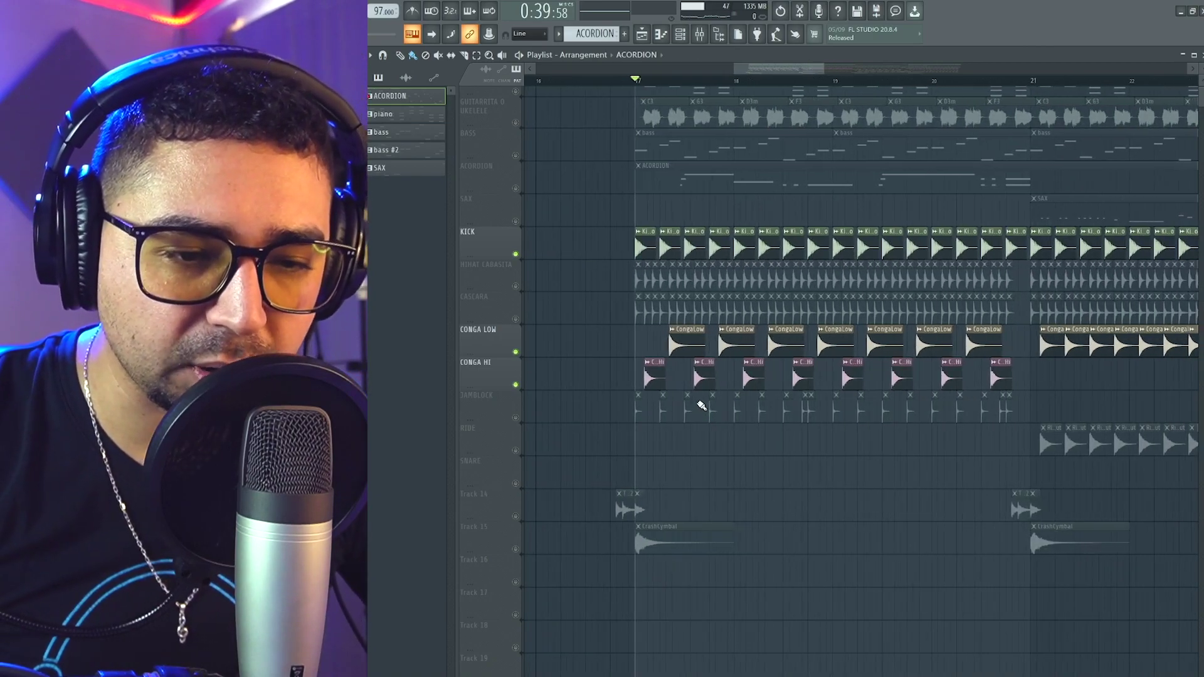
{"action": "scroll", "coordinate": [613, 397], "scroll_direction": "up", "scroll_amount": 3}
{"action": "scroll", "coordinate": [615, 301], "scroll_direction": "down", "scroll_amount": 2}
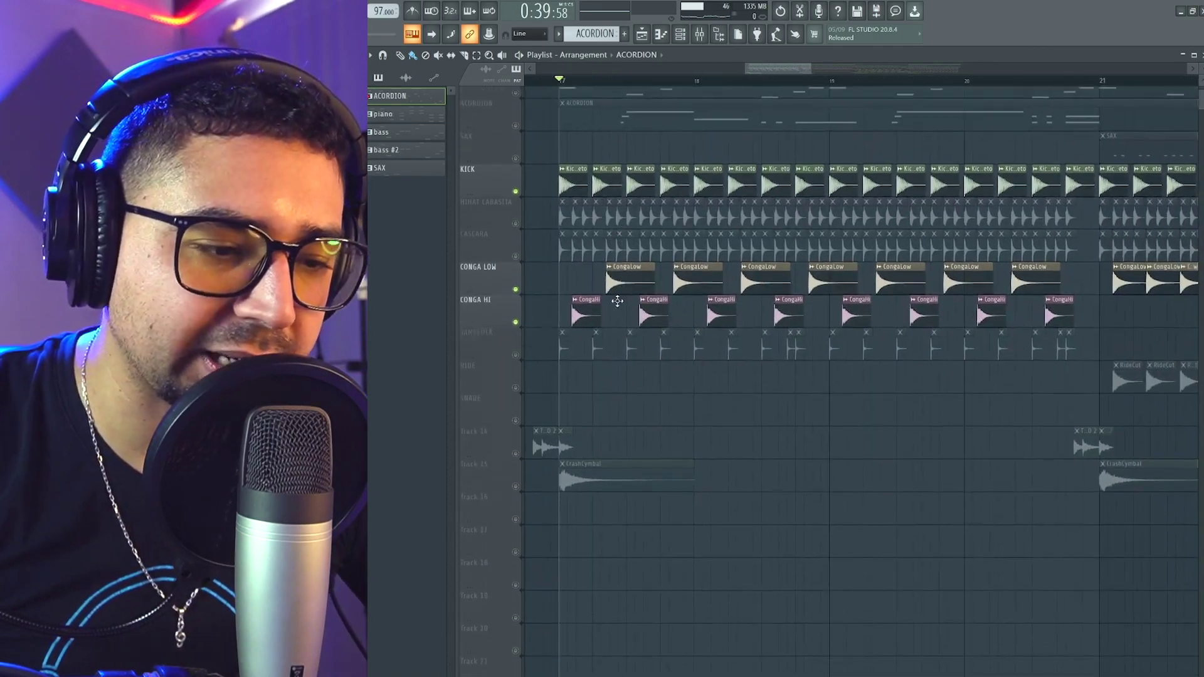
{"action": "scroll", "coordinate": [617, 302], "scroll_direction": "down", "scroll_amount": 3}
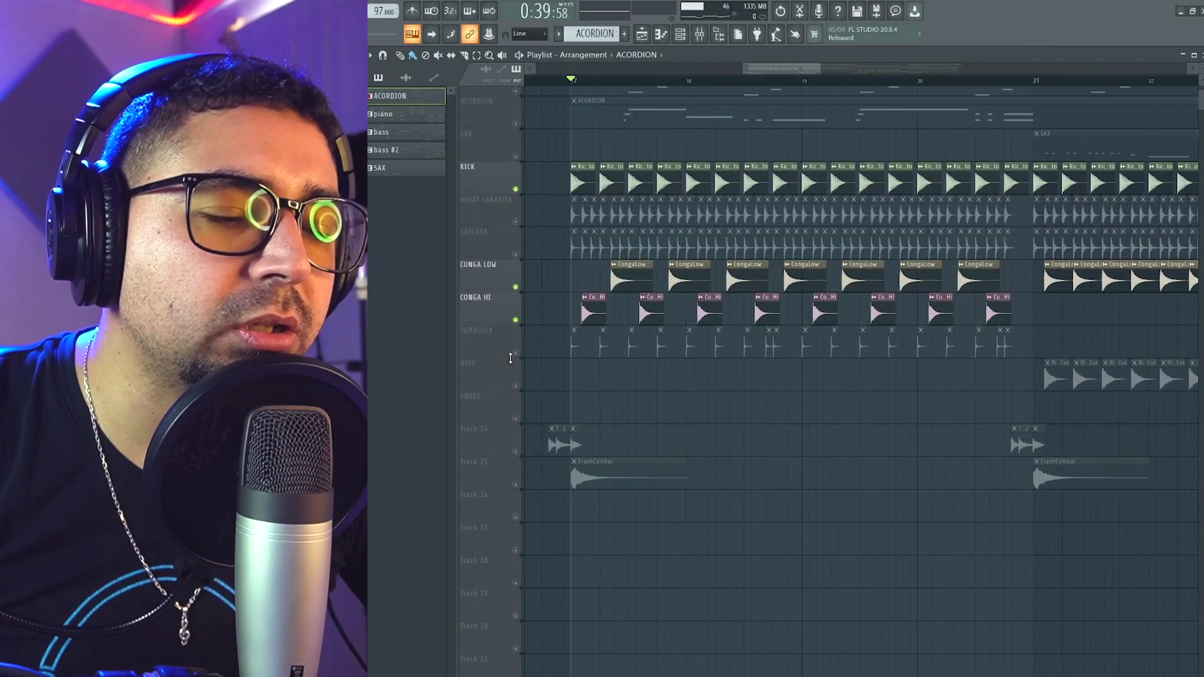
Add the JAMBLOCK track to the soloed KICK, CONGA LOW and CONGA HI, and examine its clips from bar 17.
{"action": "scroll", "coordinate": [548, 375], "scroll_direction": "up", "scroll_amount": 6}
{"action": "scroll", "coordinate": [583, 377], "scroll_direction": "down", "scroll_amount": 5}
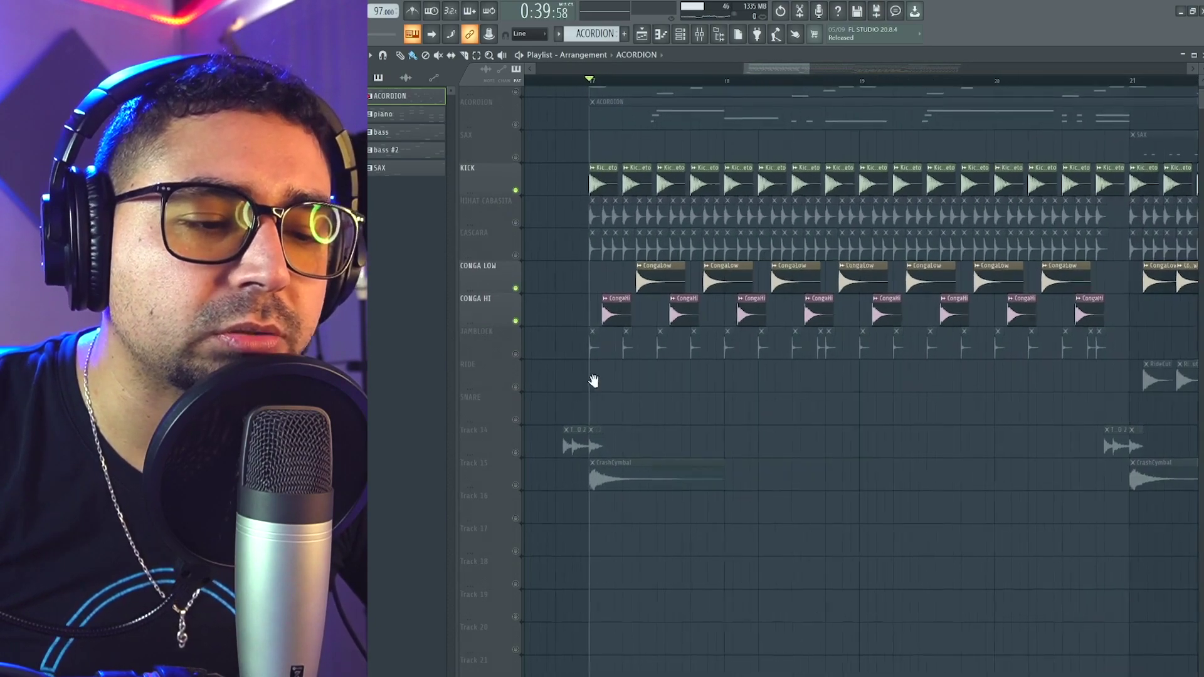
{"action": "left_click_drag", "start_coordinate": [592, 377], "coordinate": [571, 400]}
{"action": "left_click", "coordinate": [516, 376]}
{"action": "scroll", "coordinate": [574, 399], "scroll_direction": "up", "scroll_amount": 5}
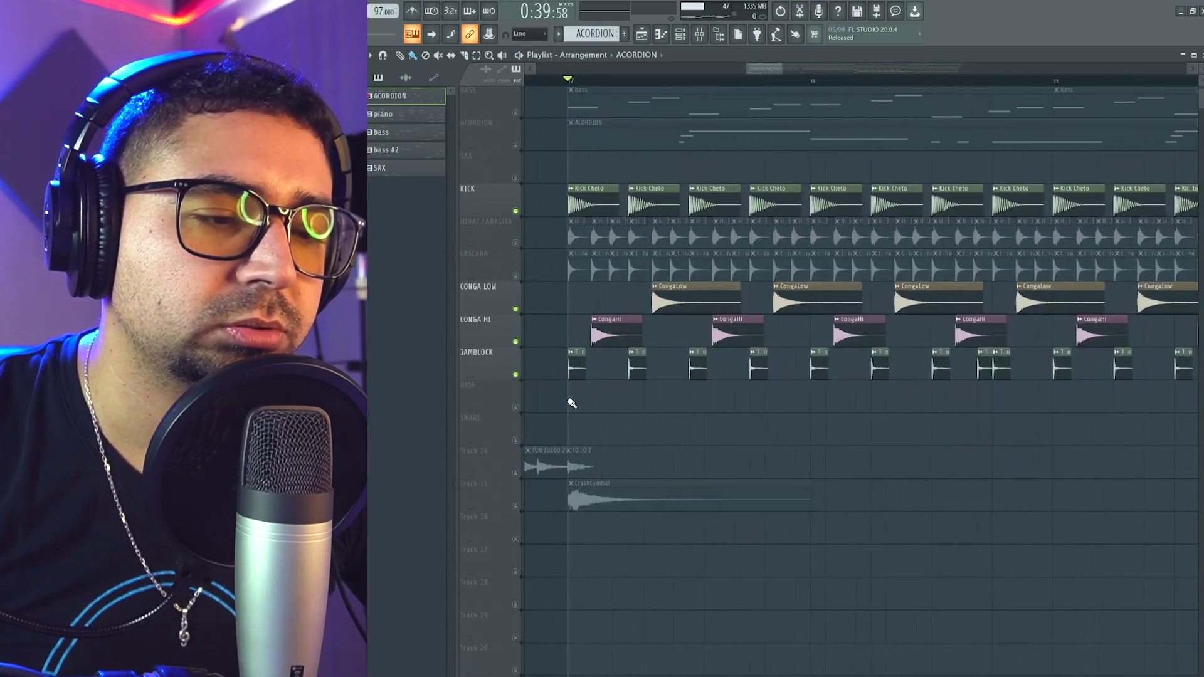
{"action": "scroll", "coordinate": [593, 387], "scroll_direction": "down", "scroll_amount": 5}
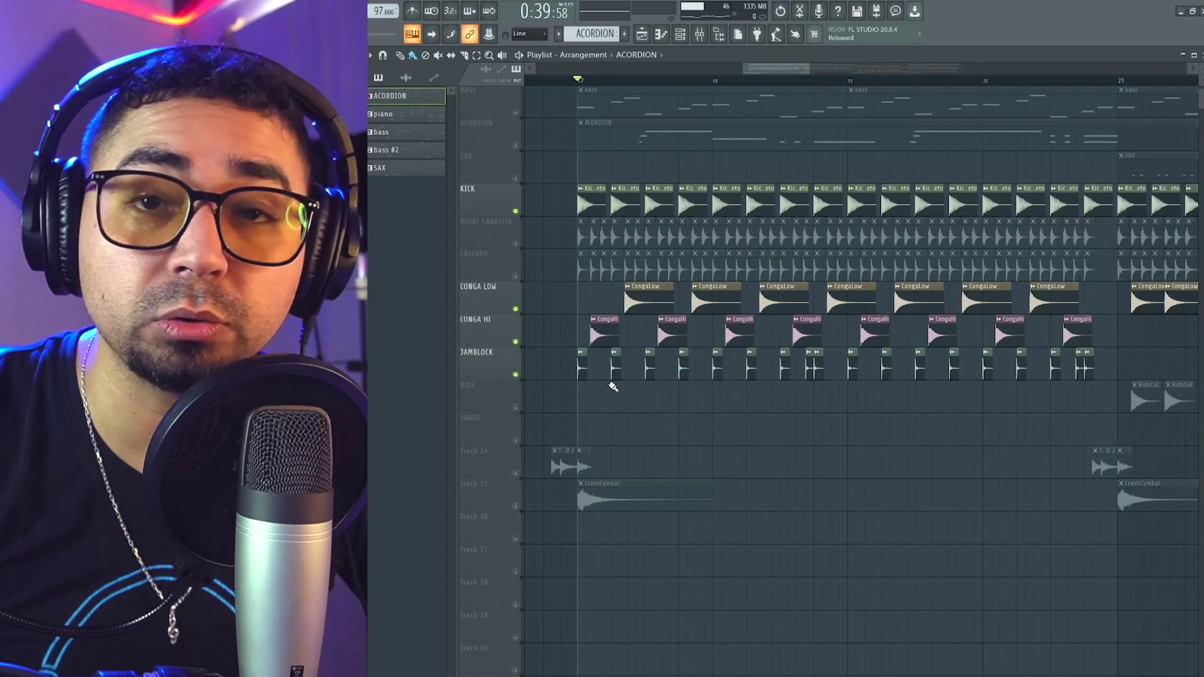
{"action": "left_click_drag", "start_coordinate": [613, 390], "coordinate": [623, 383]}
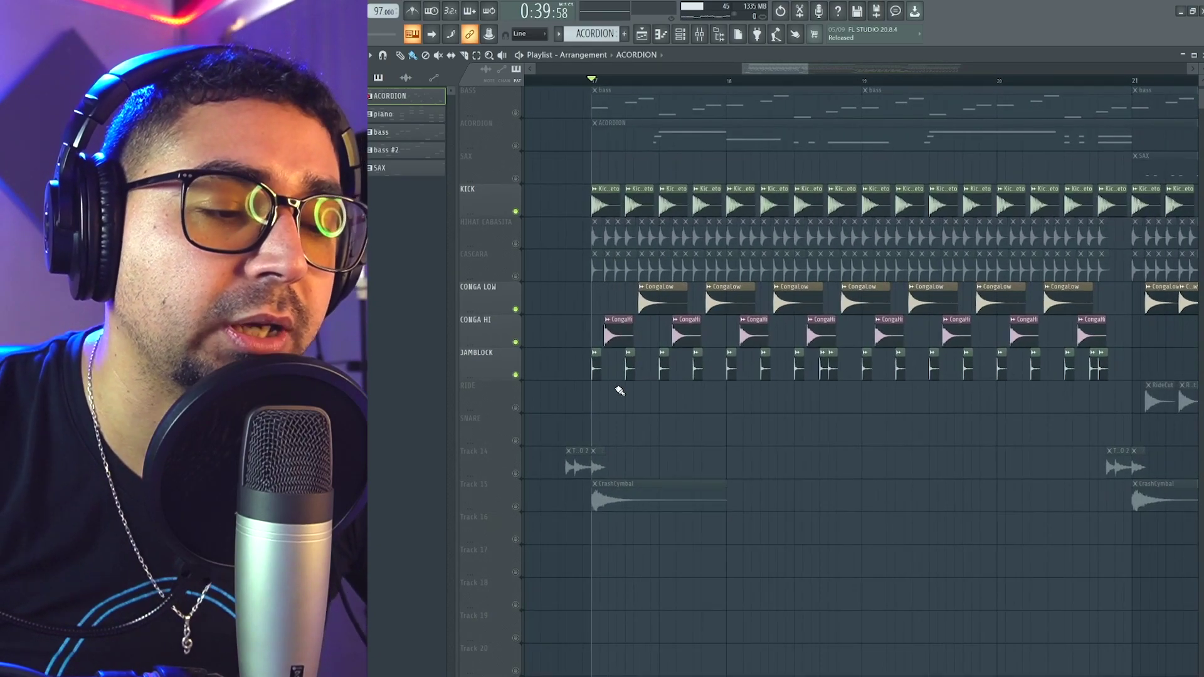
Solo only the JAMBLOCK track, play it back from bar 17, and stop playback.
{"action": "right_click", "coordinate": [516, 375]}
{"action": "key", "text": "space"}
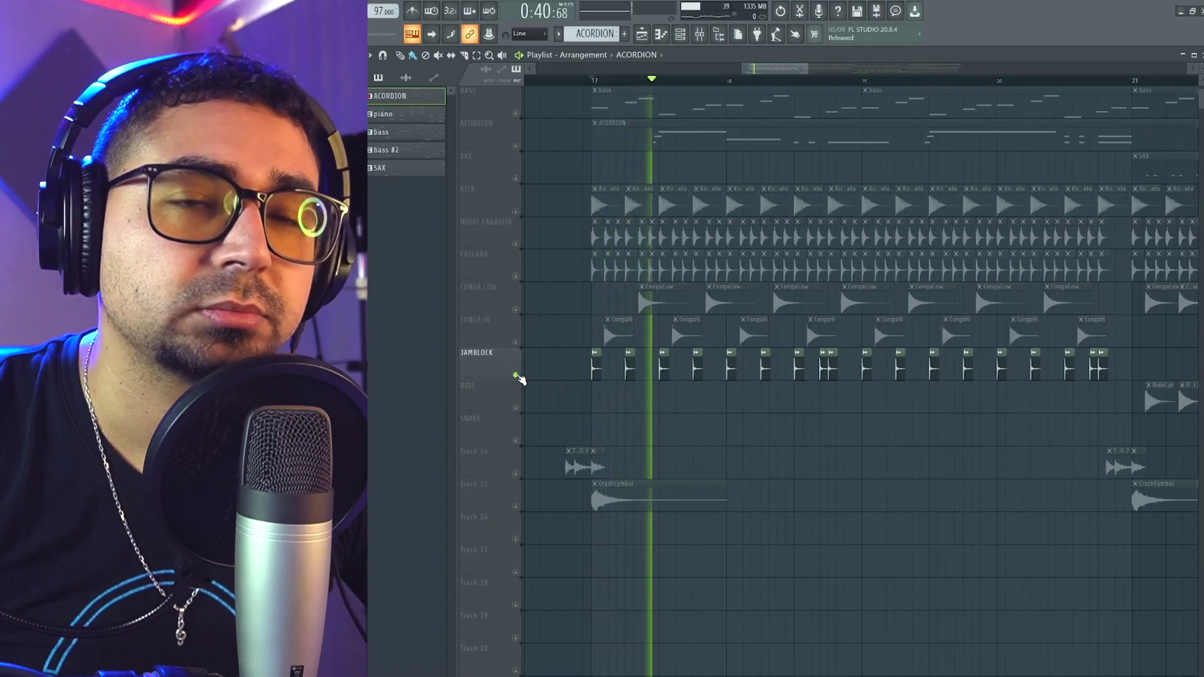
{"action": "key", "text": "space"}
Add KICK, HIHAT CABASITA, CASCARA, CONGA LOW and CONGA HI to the soloed JAMBLOCK, play them from bar 17, and stop.
{"action": "left_click", "coordinate": [516, 212]}
{"action": "left_click", "coordinate": [515, 244]}
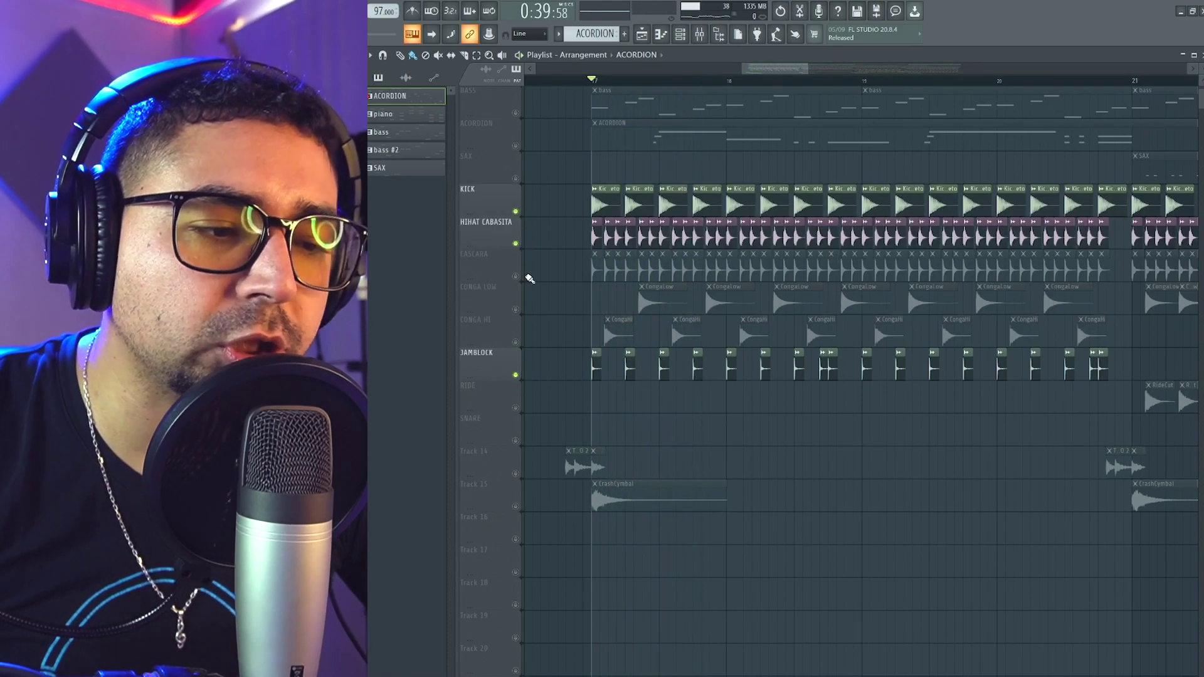
{"action": "left_click", "coordinate": [515, 276]}
{"action": "left_click", "coordinate": [516, 309]}
{"action": "left_click", "coordinate": [515, 342]}
{"action": "scroll", "coordinate": [599, 415], "scroll_direction": "down", "scroll_amount": 3}
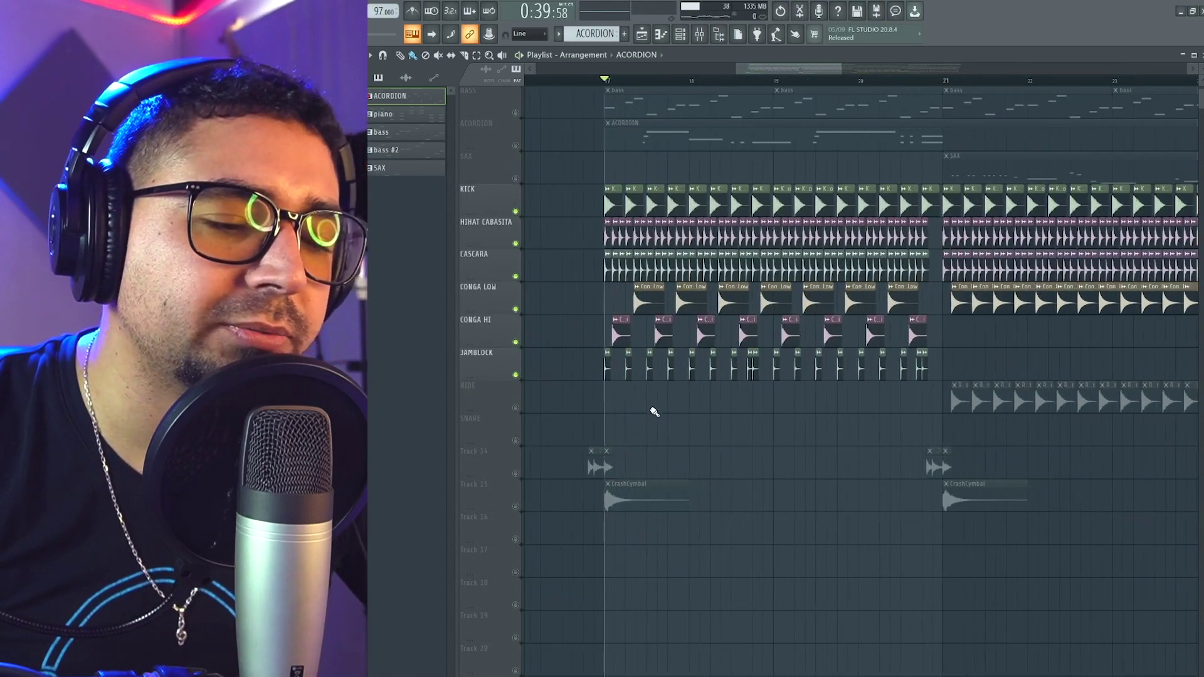
{"action": "key", "text": "space"}
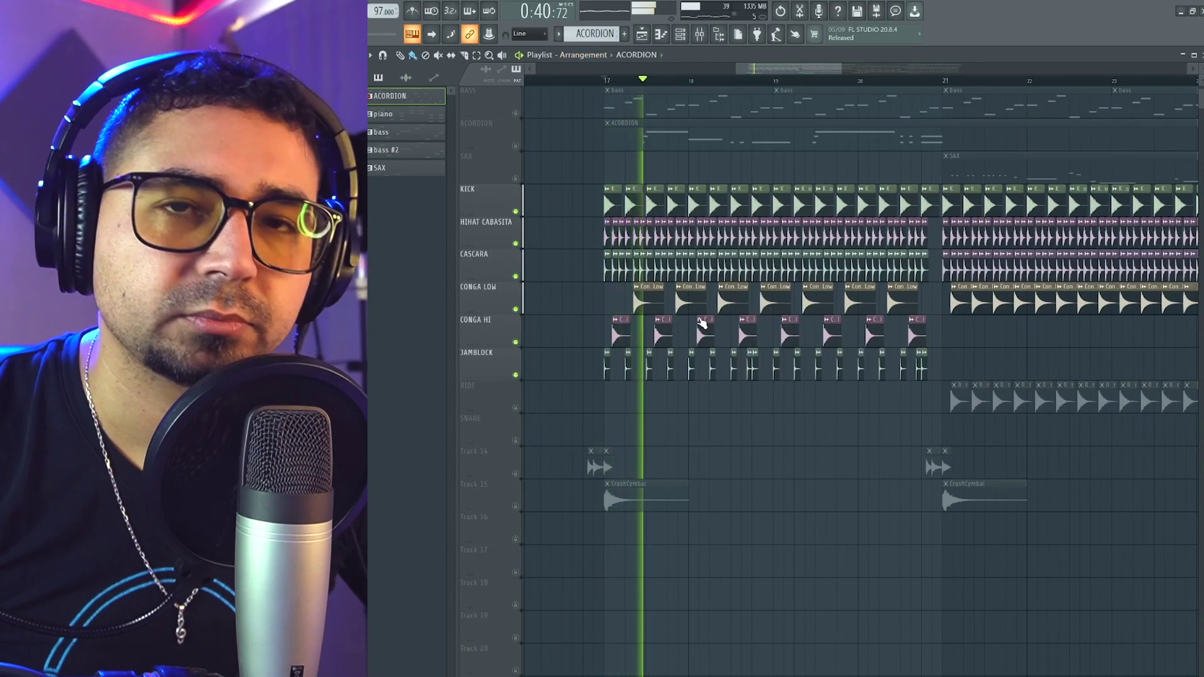
{"action": "scroll", "coordinate": [741, 336], "scroll_direction": "down", "scroll_amount": 2}
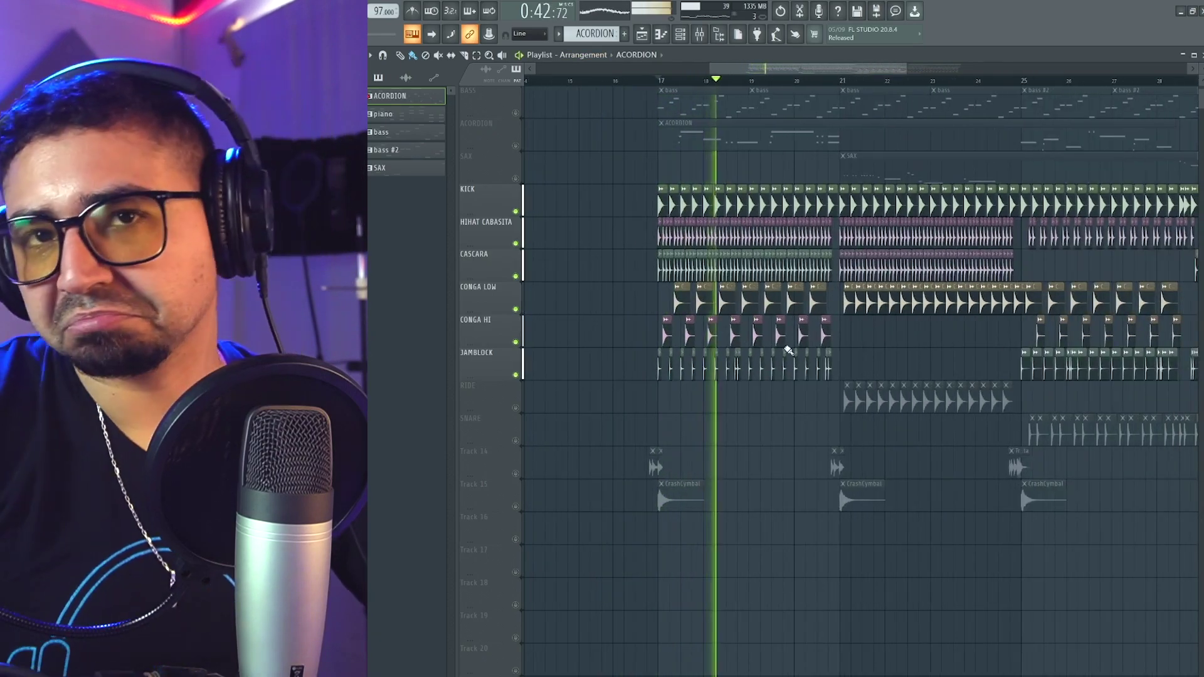
{"action": "key", "text": "space"}
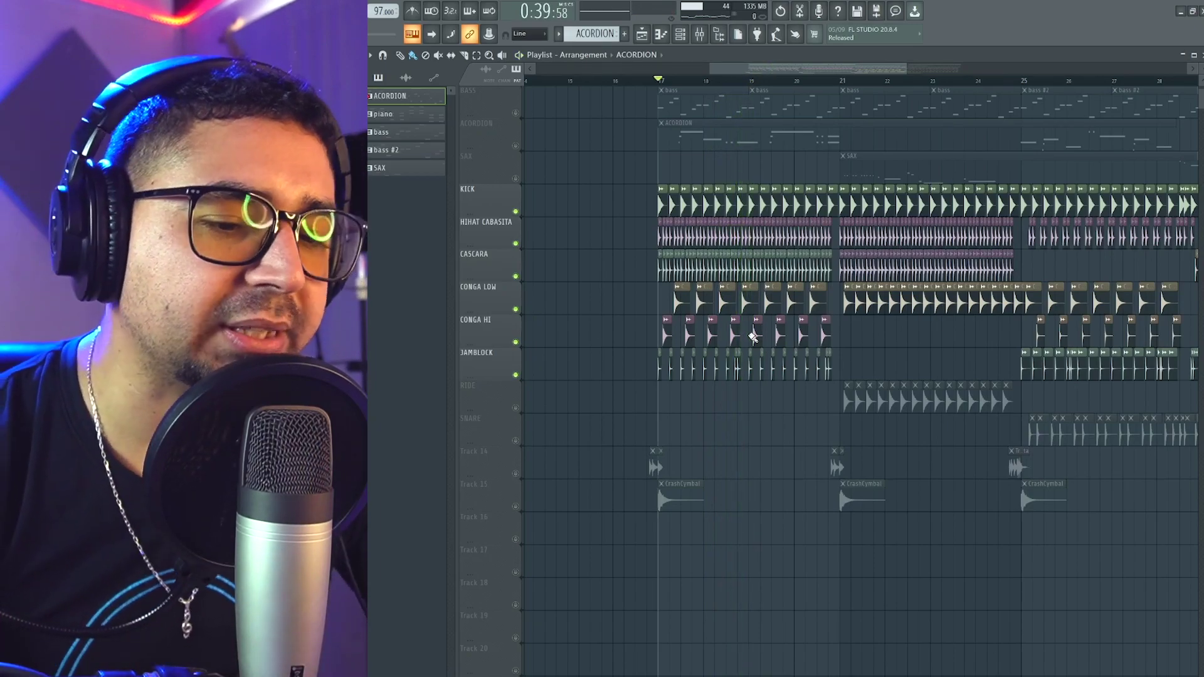
Set the song position to bar 21 and examine how the percussion clips are arranged in that section.
{"action": "left_click_drag", "start_coordinate": [930, 280], "coordinate": [739, 416]}
{"action": "scroll", "coordinate": [740, 417], "scroll_direction": "up", "scroll_amount": 3}
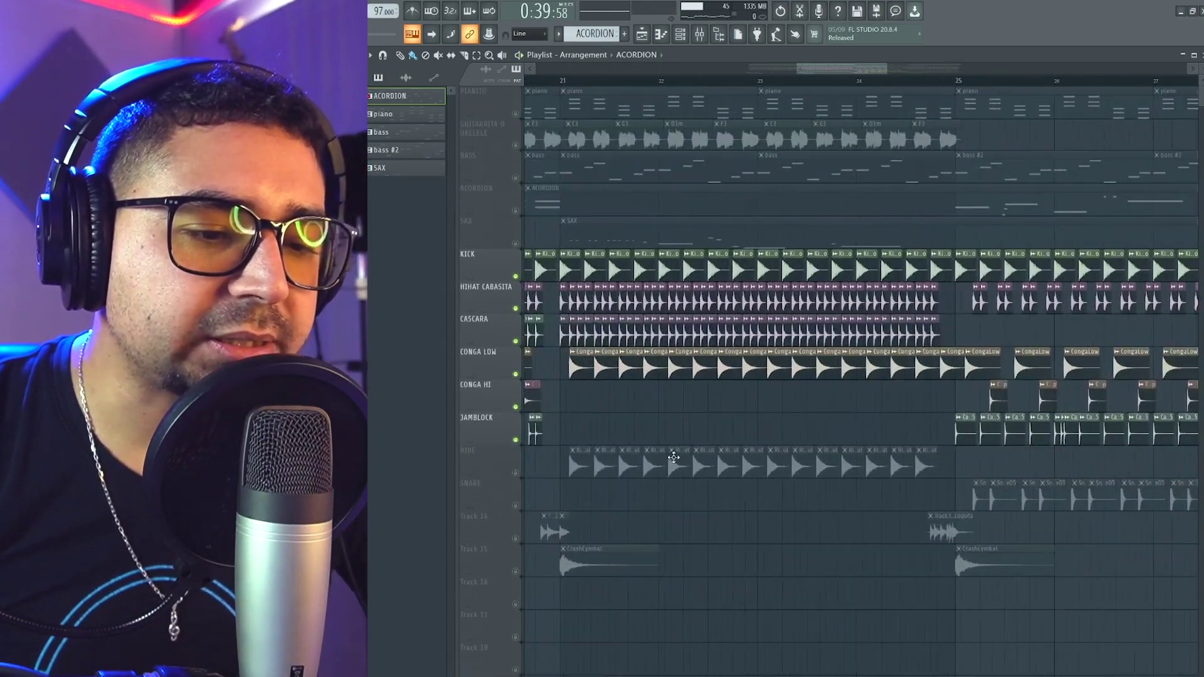
{"action": "left_click_drag", "start_coordinate": [671, 462], "coordinate": [701, 100]}
{"action": "scroll", "coordinate": [679, 188], "scroll_direction": "up", "scroll_amount": 2}
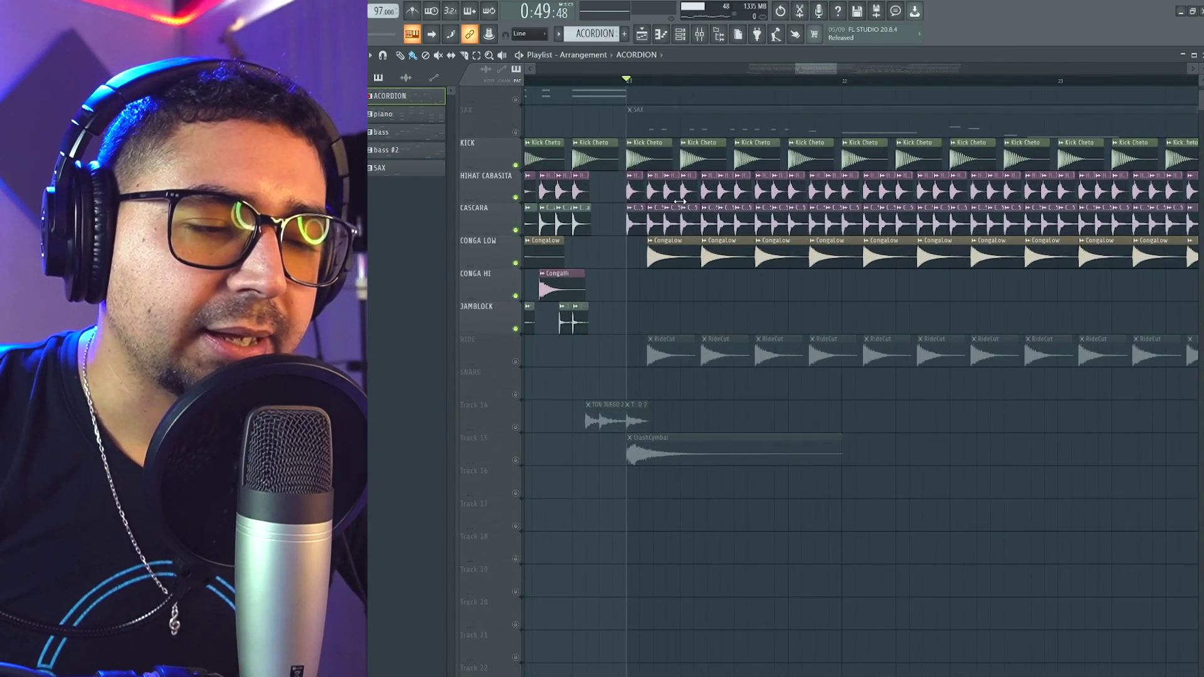
{"action": "scroll", "coordinate": [681, 230], "scroll_direction": "down", "scroll_amount": 3}
{"action": "scroll", "coordinate": [664, 213], "scroll_direction": "up", "scroll_amount": 3}
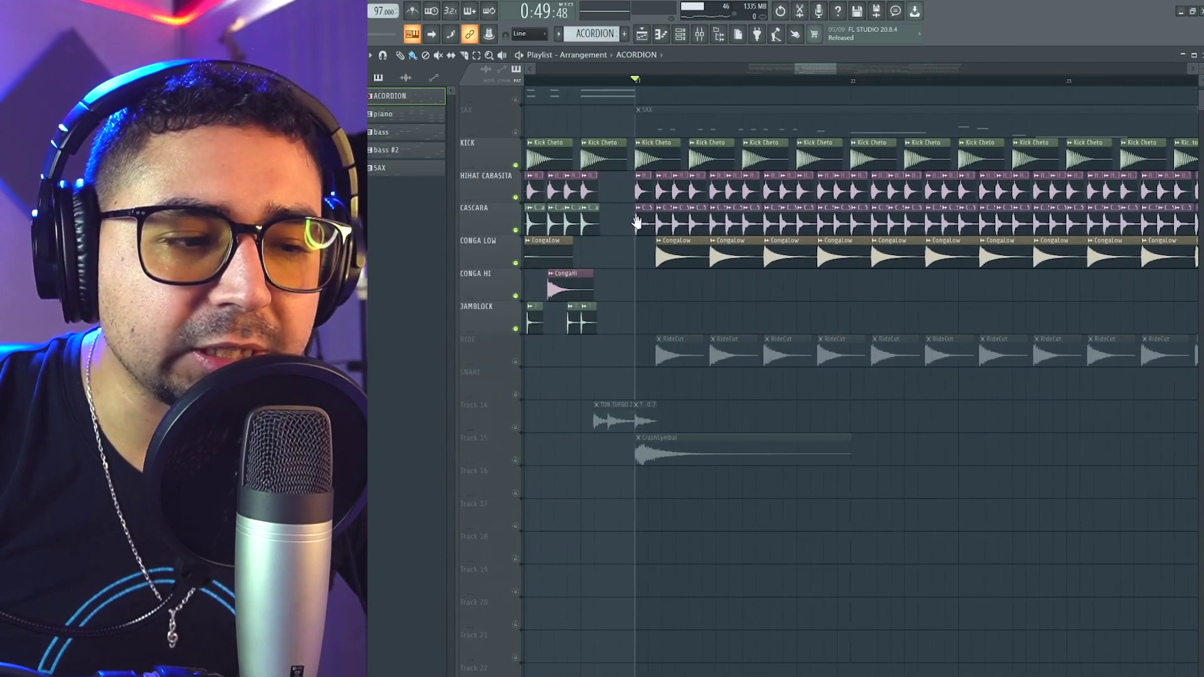
{"action": "left_click_drag", "start_coordinate": [663, 168], "coordinate": [617, 214]}
{"action": "scroll", "coordinate": [618, 214], "scroll_direction": "down", "scroll_amount": 1}
{"action": "scroll", "coordinate": [589, 258], "scroll_direction": "up", "scroll_amount": 3}
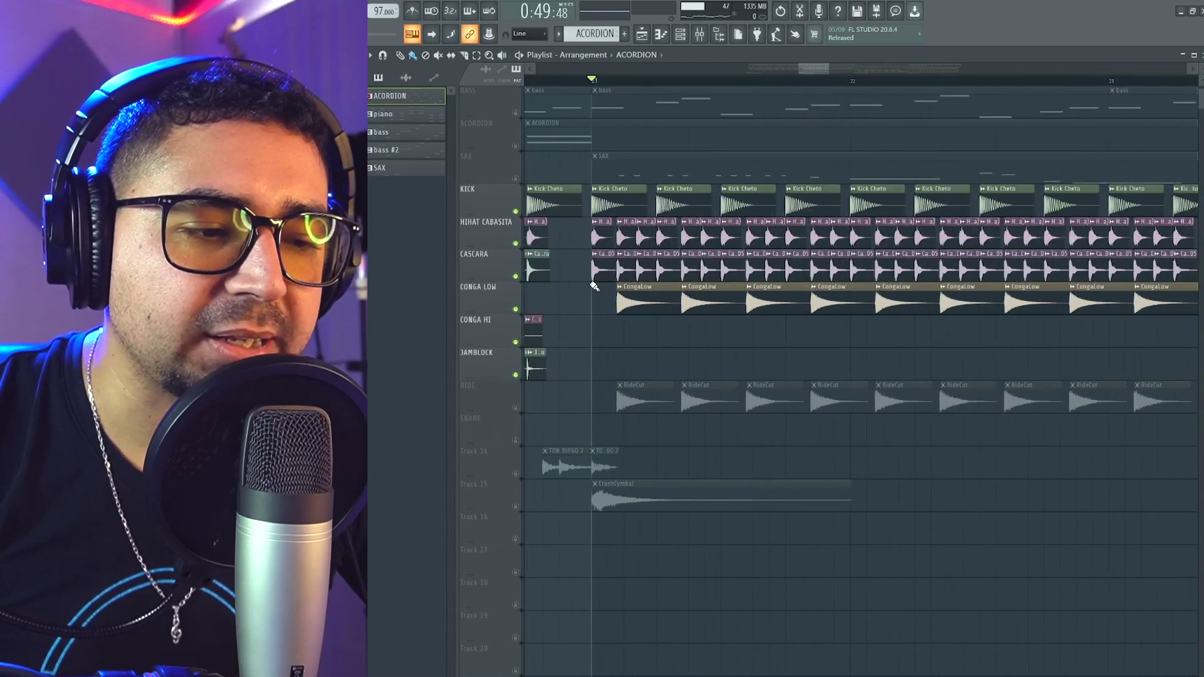
{"action": "scroll", "coordinate": [756, 310], "scroll_direction": "down", "scroll_amount": 3}
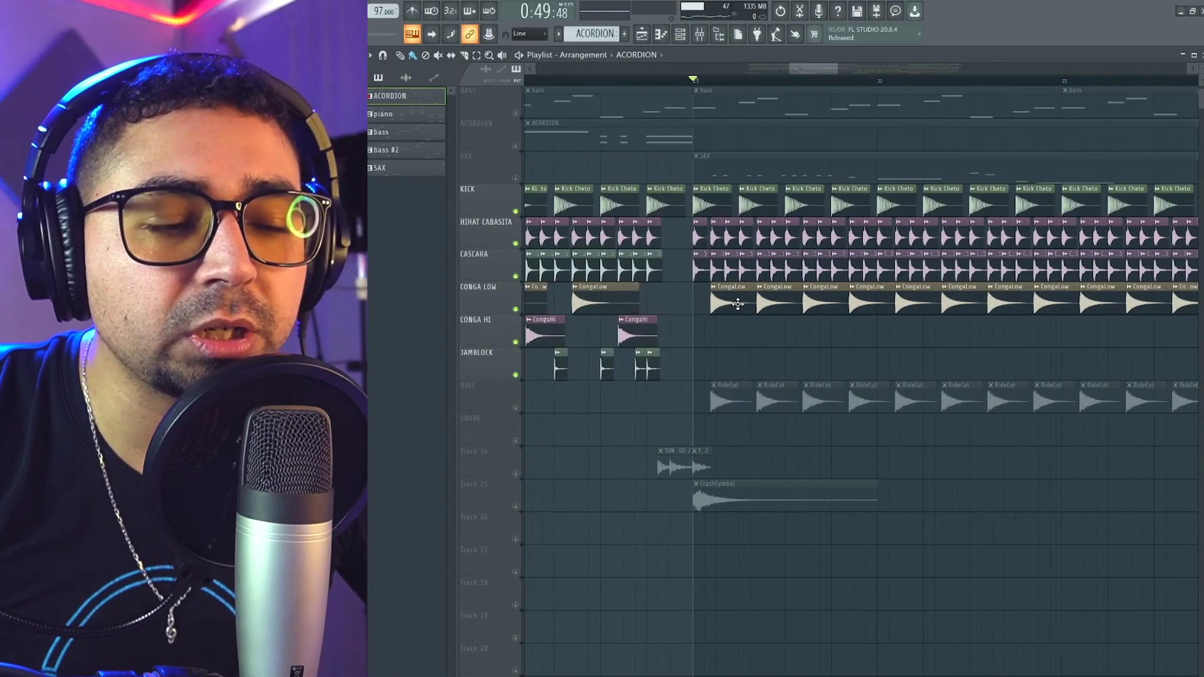
{"action": "left_click_drag", "start_coordinate": [689, 310], "coordinate": [641, 320]}
{"action": "scroll", "coordinate": [636, 319], "scroll_direction": "up", "scroll_amount": 1}
{"action": "scroll", "coordinate": [529, 300], "scroll_direction": "up", "scroll_amount": 3}
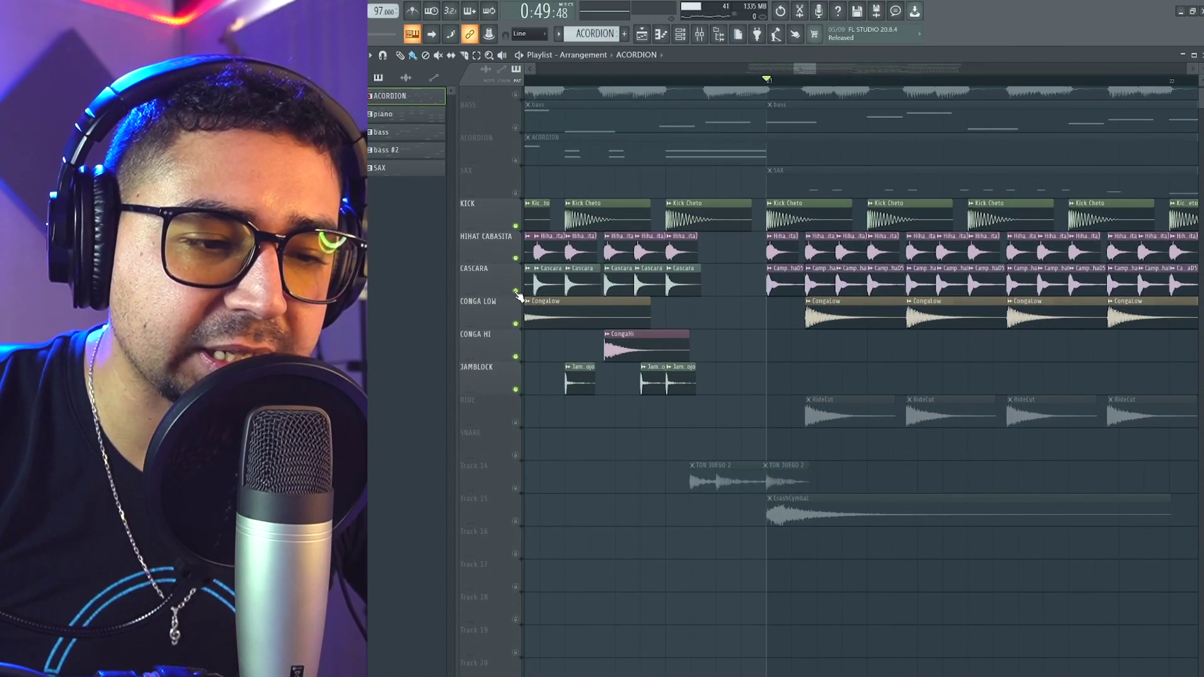
Solo the CASCARA track, play back its pattern around bar 21, including the transition into it, and stop.
{"action": "right_click", "coordinate": [516, 291]}
{"action": "scroll", "coordinate": [882, 337], "scroll_direction": "down", "scroll_amount": 2}
{"action": "key", "text": "space"}
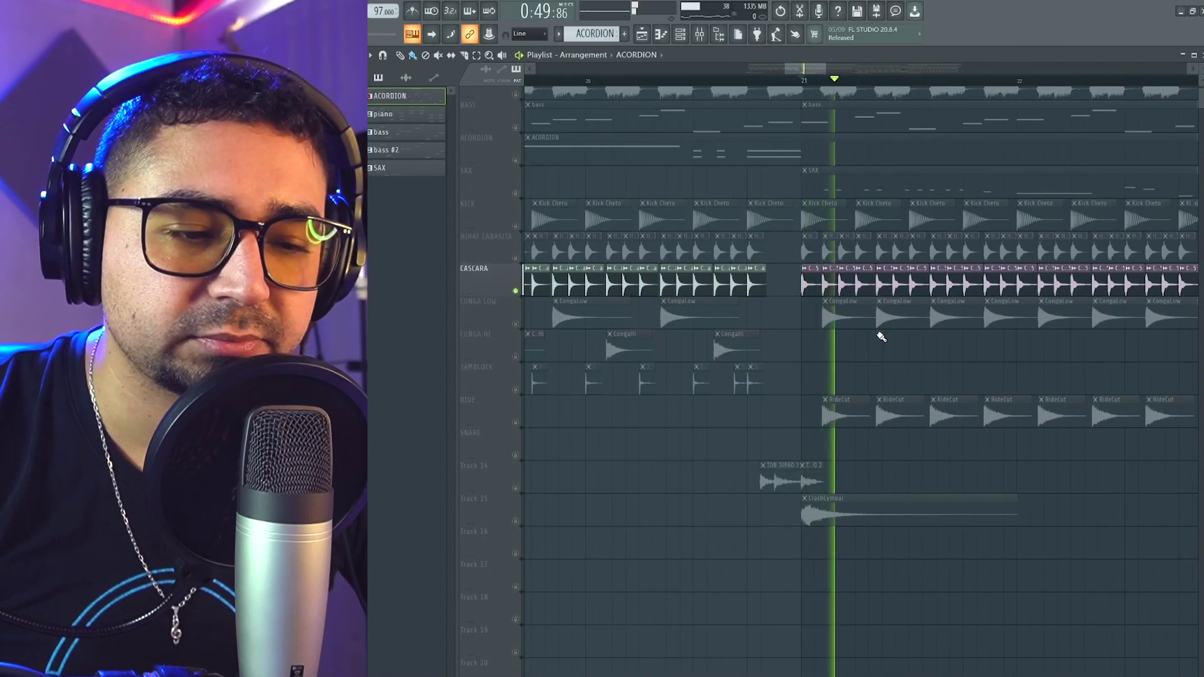
{"action": "key", "text": "space"}
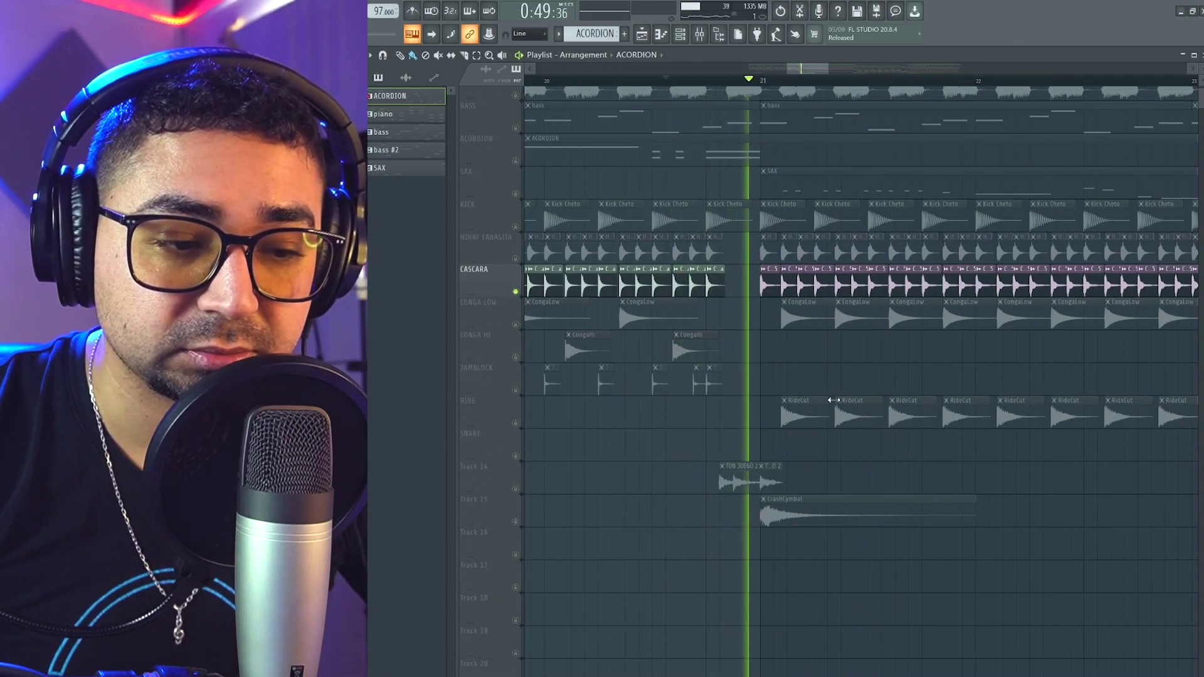
{"action": "scroll", "coordinate": [811, 372], "scroll_direction": "down", "scroll_amount": 1}
{"action": "scroll", "coordinate": [815, 371], "scroll_direction": "up", "scroll_amount": 1}
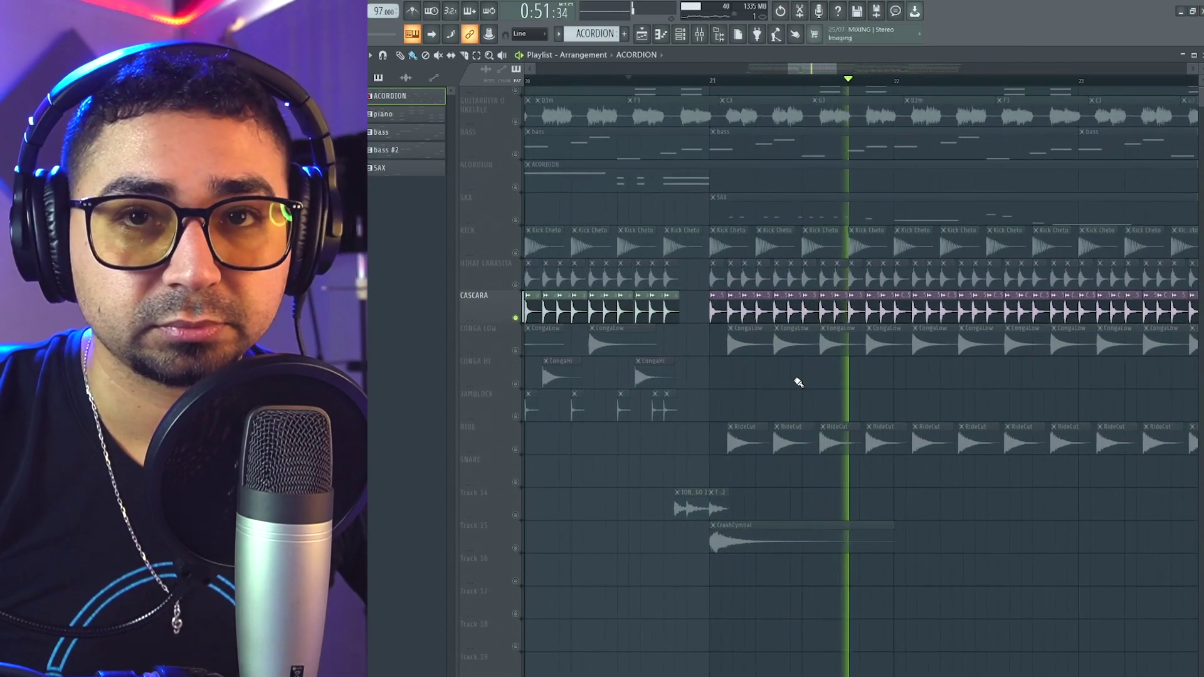
{"action": "key", "text": "space"}
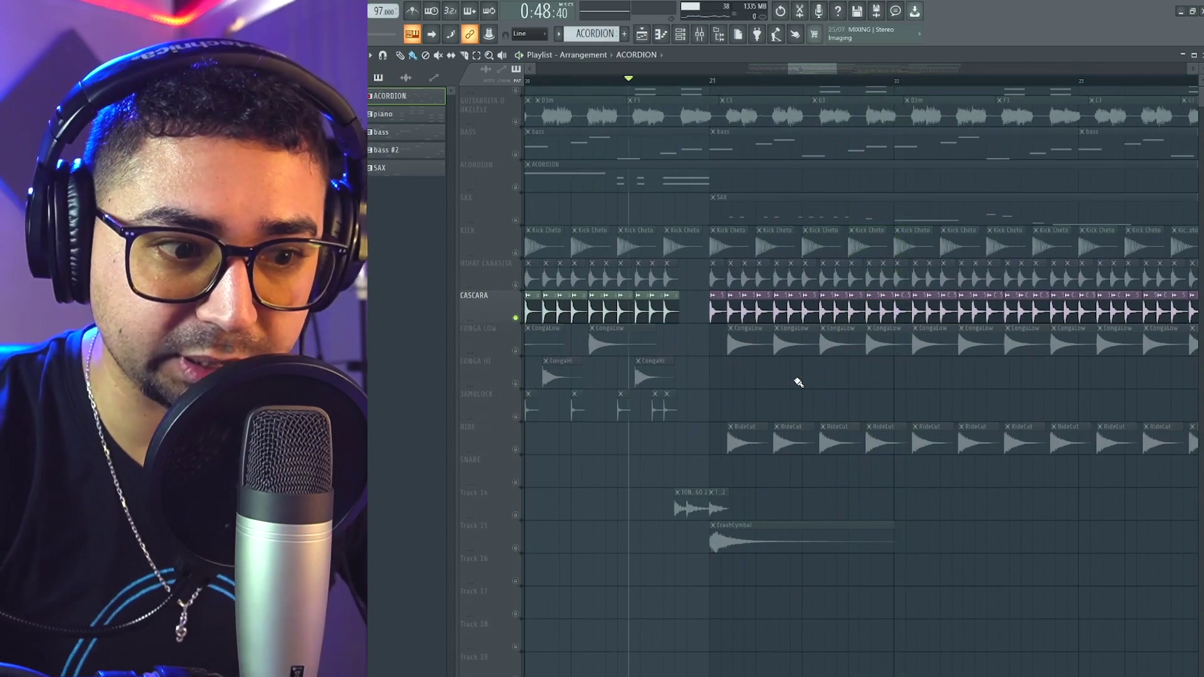
Add the KICK and CONGA LOW tracks to the soloed CASCARA, play them back from bar 21, and stop.
{"action": "scroll", "coordinate": [796, 389], "scroll_direction": "up", "scroll_amount": 3}
{"action": "scroll", "coordinate": [708, 281], "scroll_direction": "down", "scroll_amount": 2}
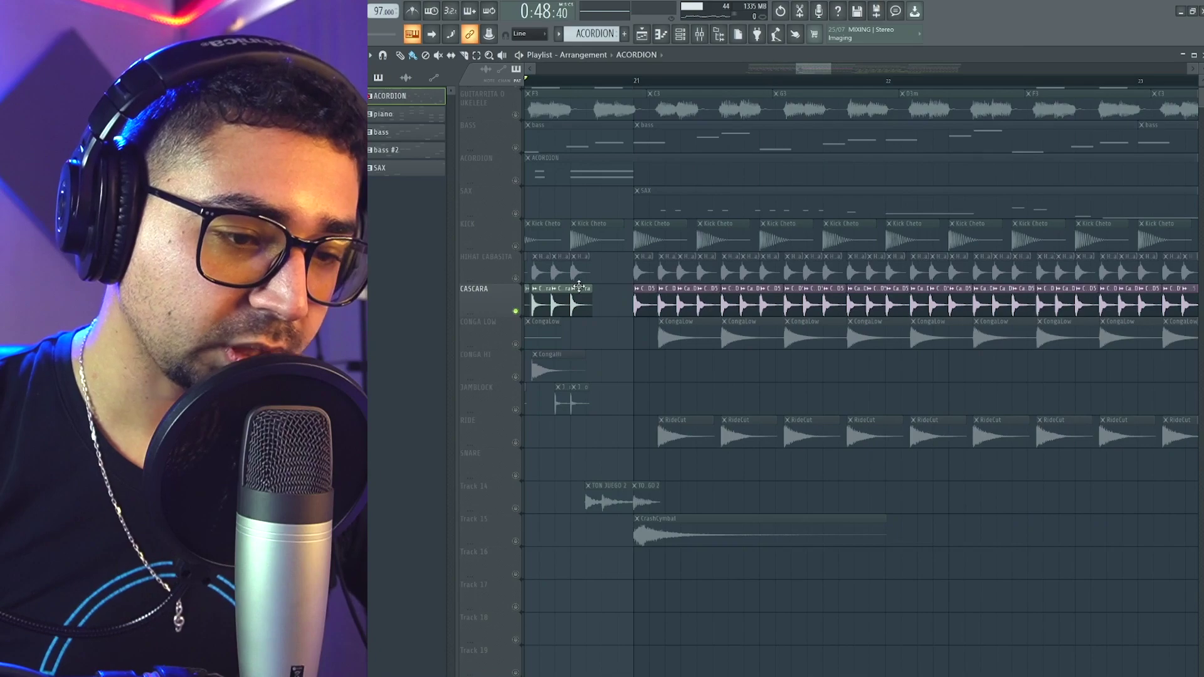
{"action": "scroll", "coordinate": [617, 313], "scroll_direction": "down", "scroll_amount": 2}
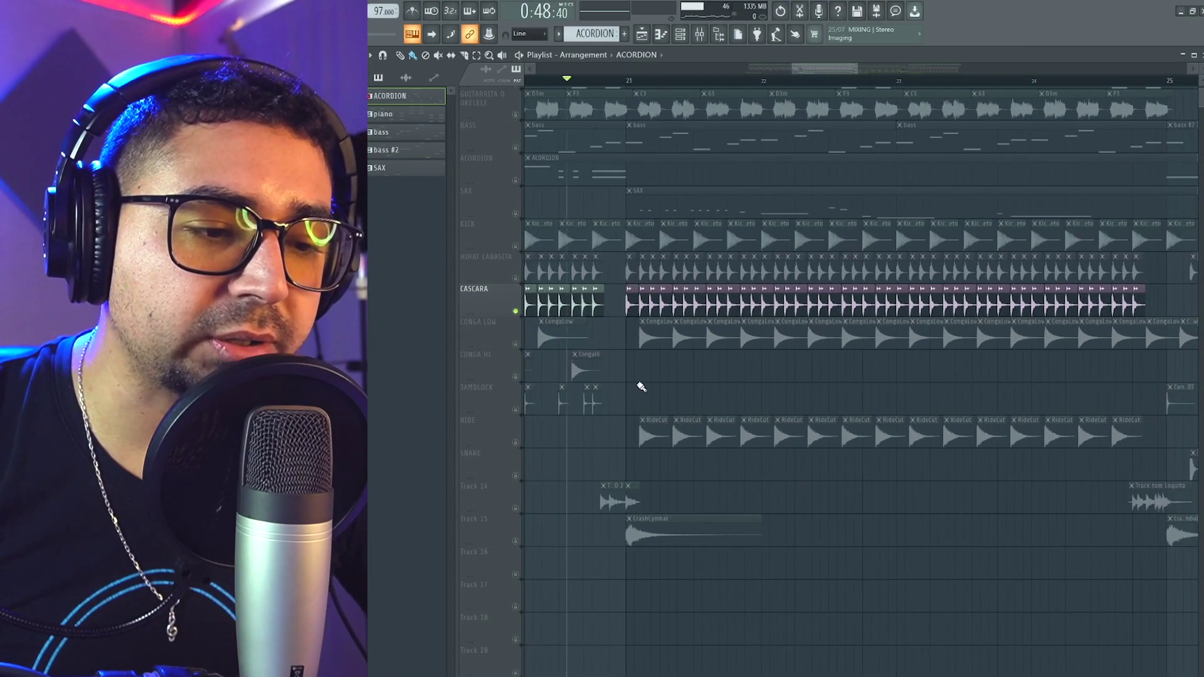
{"action": "scroll", "coordinate": [653, 376], "scroll_direction": "up", "scroll_amount": 3}
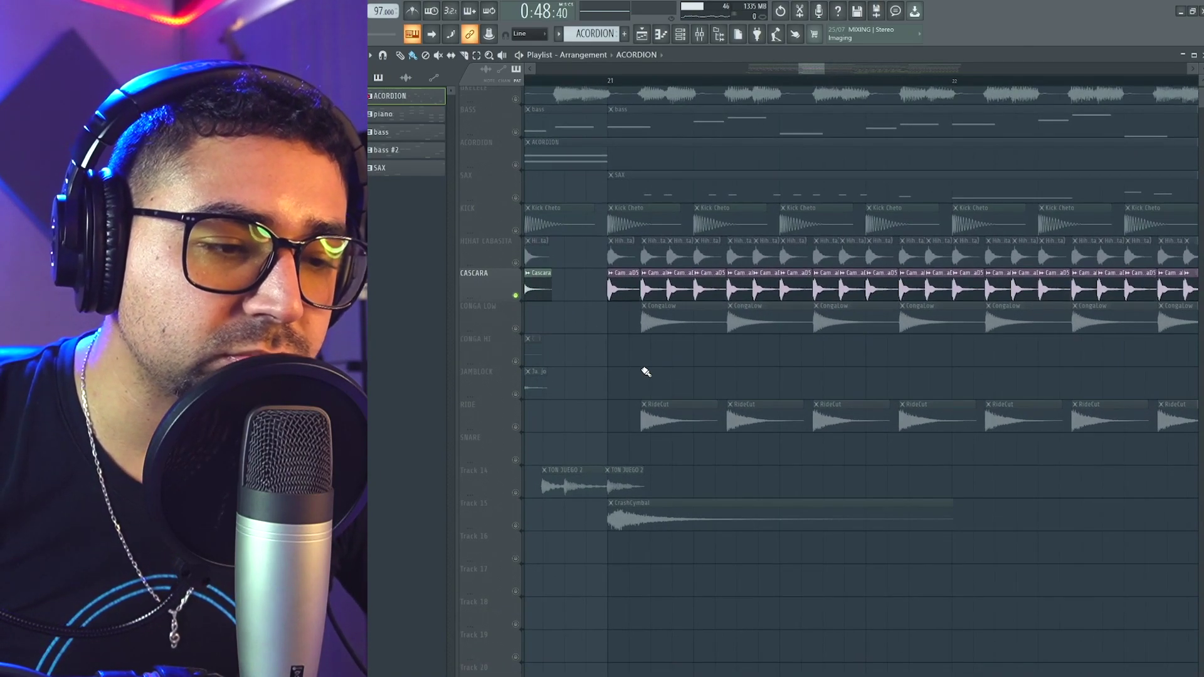
{"action": "left_click", "coordinate": [516, 230]}
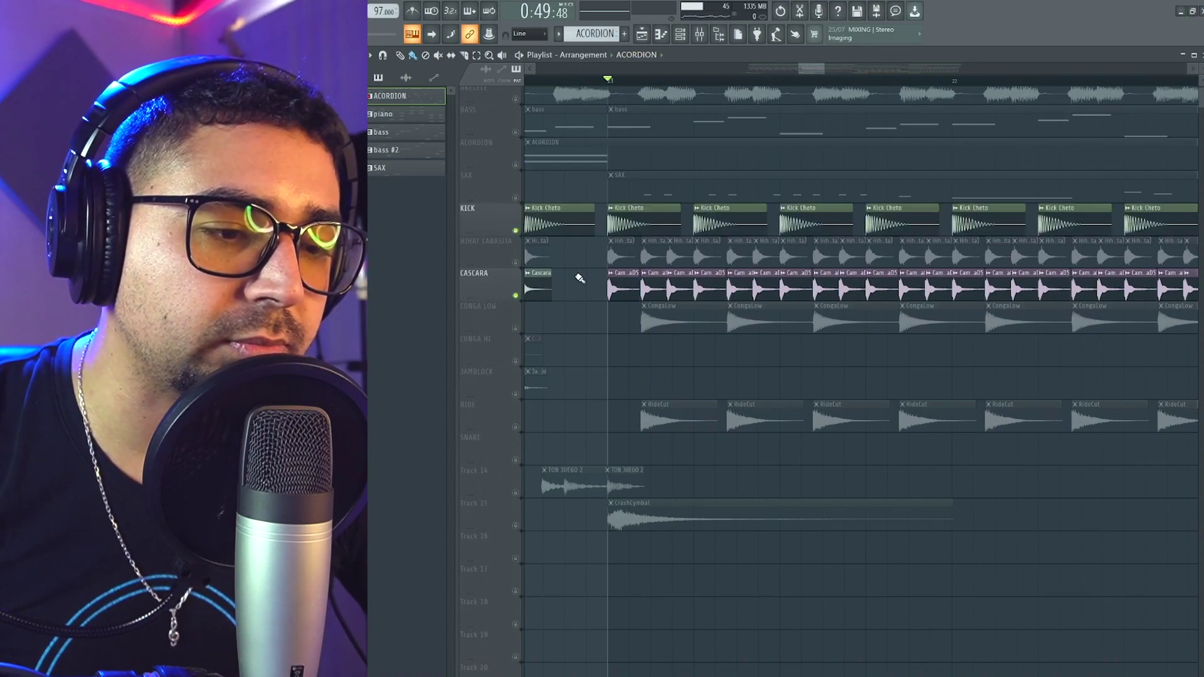
{"action": "left_click", "coordinate": [516, 330]}
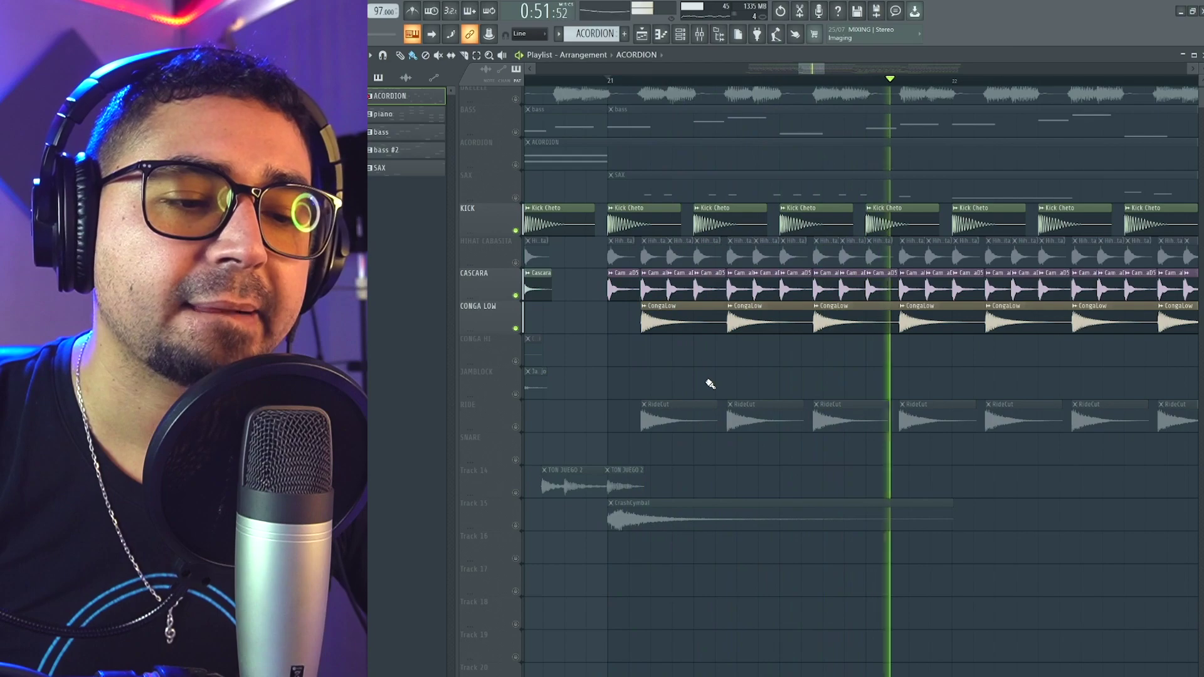
{"action": "scroll", "coordinate": [715, 380], "scroll_direction": "down", "scroll_amount": 2}
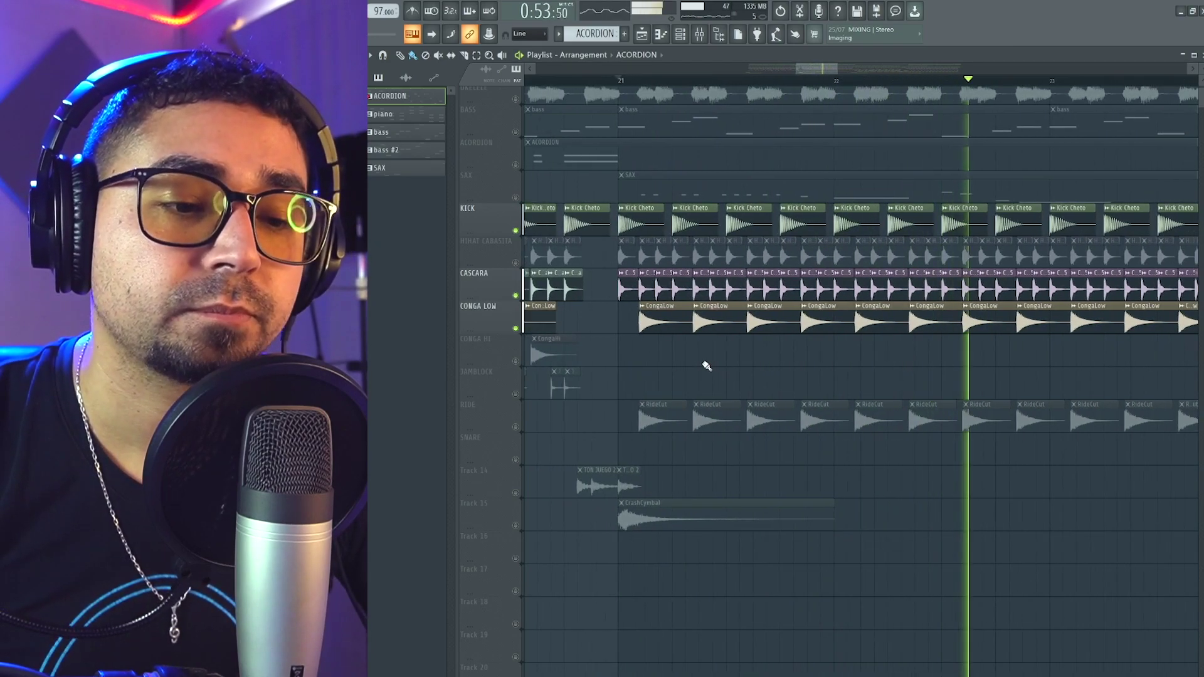
{"action": "key", "text": "space"}
Add the RIDE track to the soloed KICK, CASCARA and CONGA LOW, play them back from bar 21, and stop.
{"action": "scroll", "coordinate": [650, 390], "scroll_direction": "up", "scroll_amount": 2}
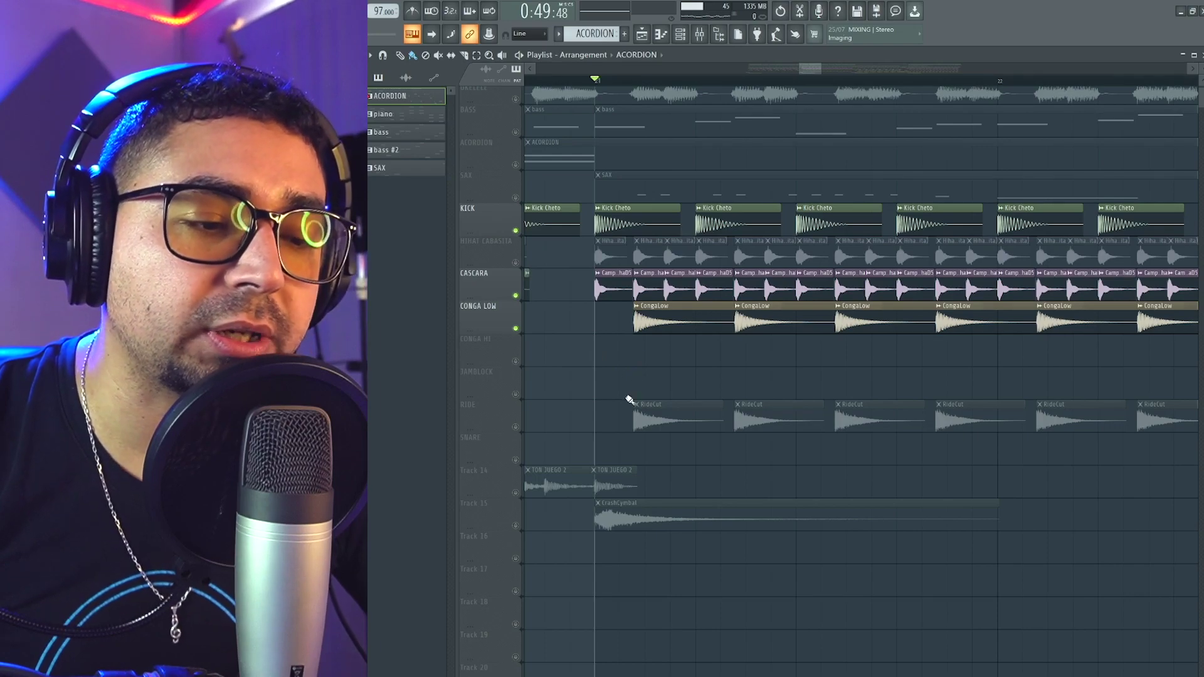
{"action": "scroll", "coordinate": [657, 452], "scroll_direction": "down", "scroll_amount": 4}
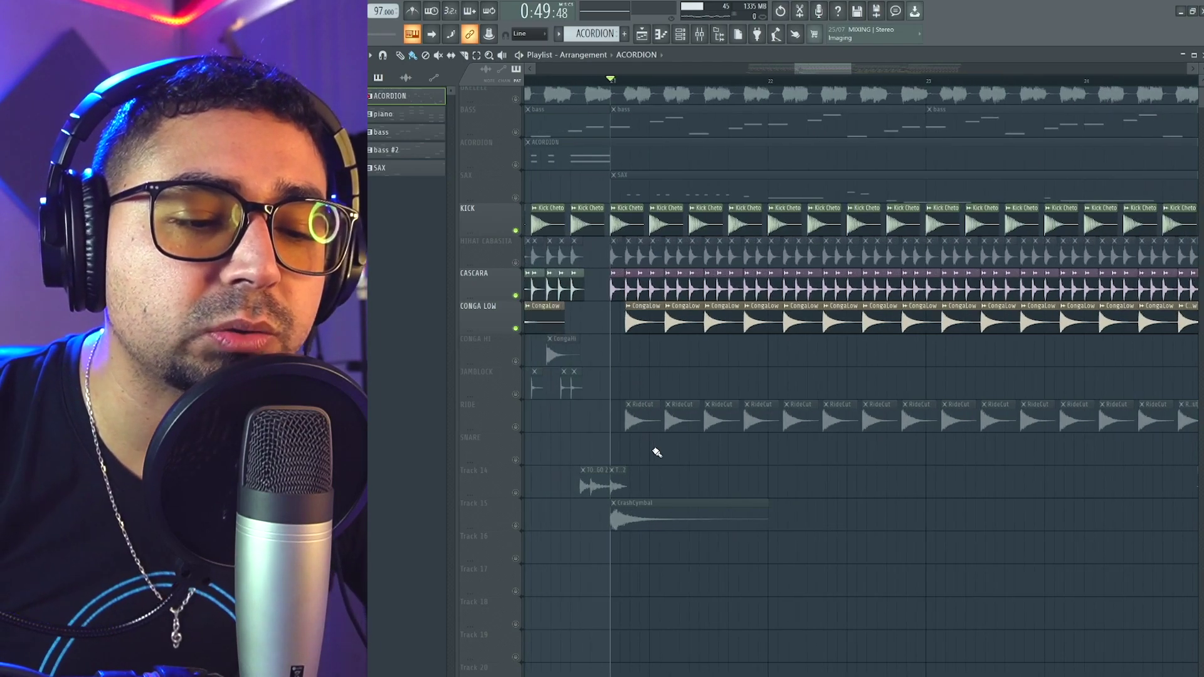
{"action": "left_click", "coordinate": [517, 427]}
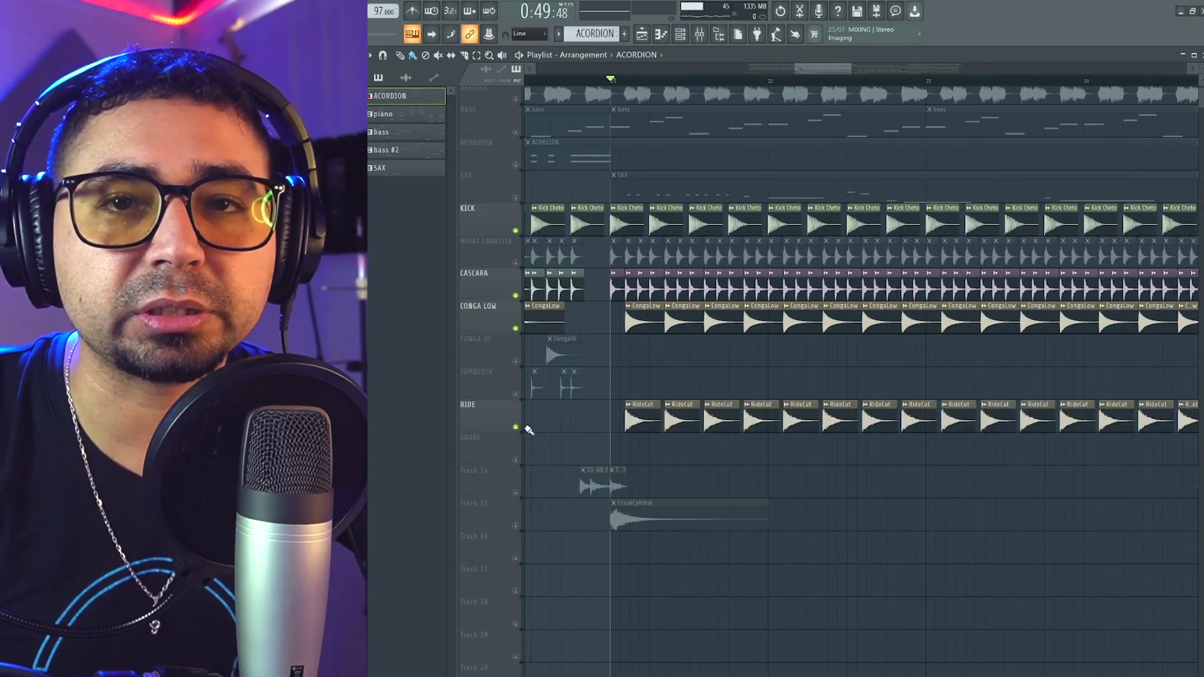
{"action": "scroll", "coordinate": [592, 310], "scroll_direction": "up", "scroll_amount": 1}
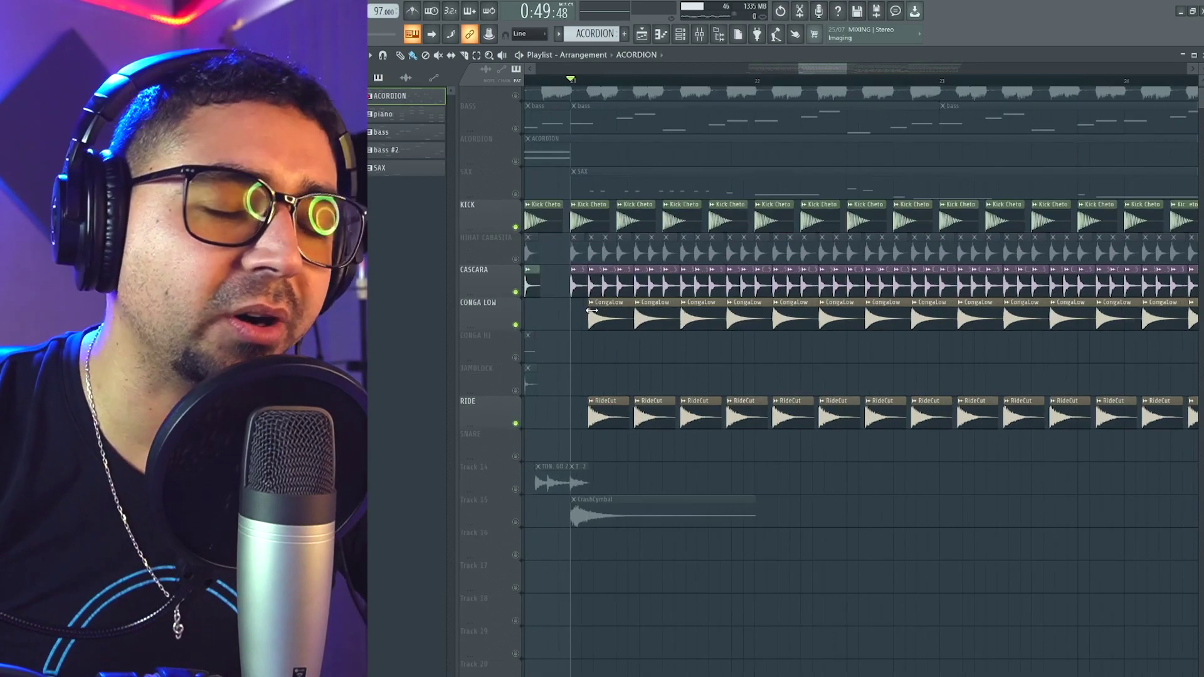
{"action": "scroll", "coordinate": [625, 326], "scroll_direction": "down", "scroll_amount": 1}
{"action": "scroll", "coordinate": [614, 376], "scroll_direction": "up", "scroll_amount": 1}
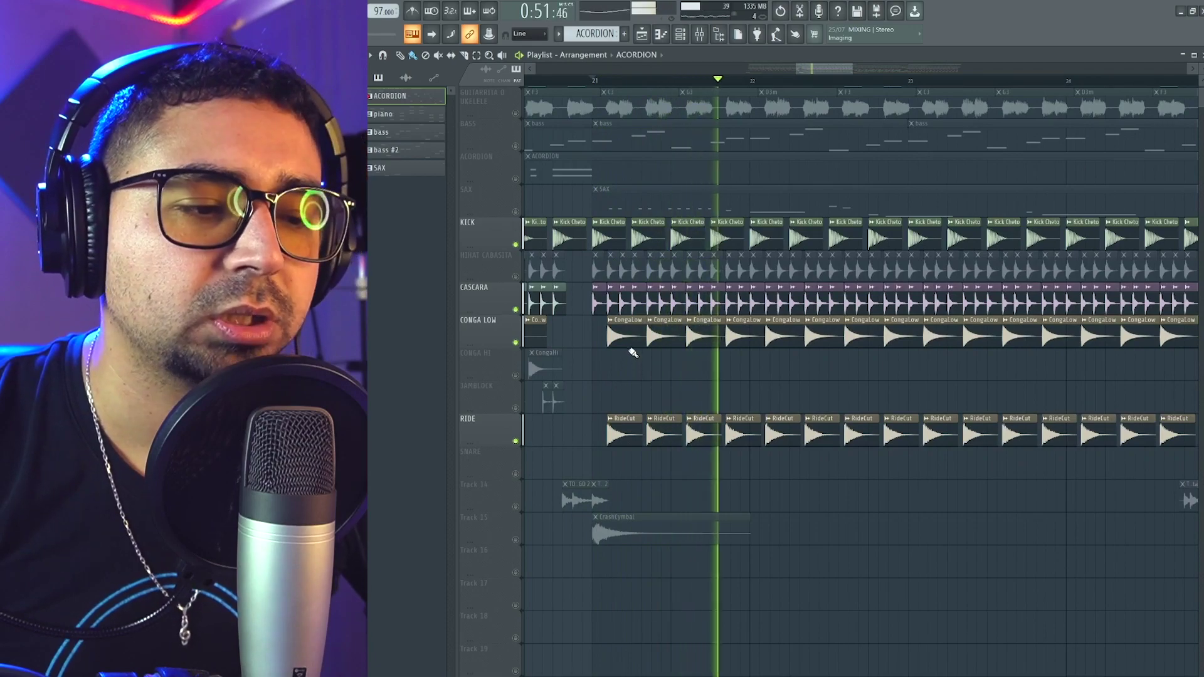
{"action": "key", "text": "space"}
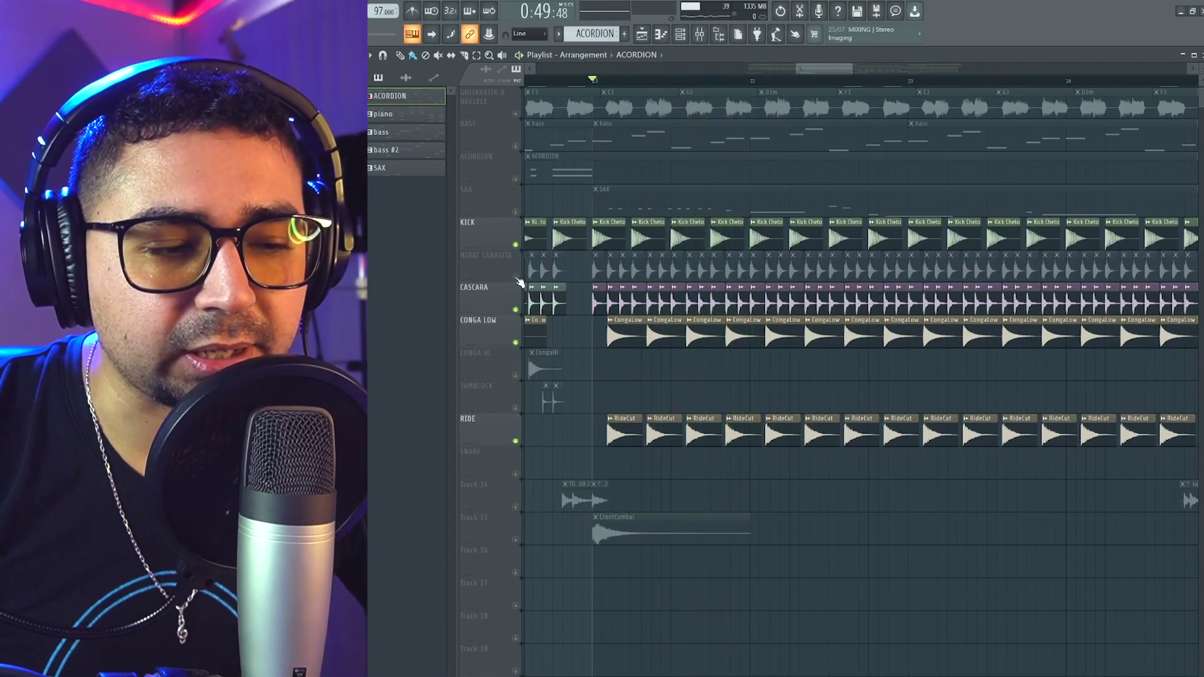
Add the HIHAT CABASITA track to the soloed percussion, play the combined pattern from bar 21, and stop.
{"action": "left_click", "coordinate": [515, 276]}
{"action": "scroll", "coordinate": [682, 415], "scroll_direction": "down", "scroll_amount": 3}
{"action": "key", "text": "space"}
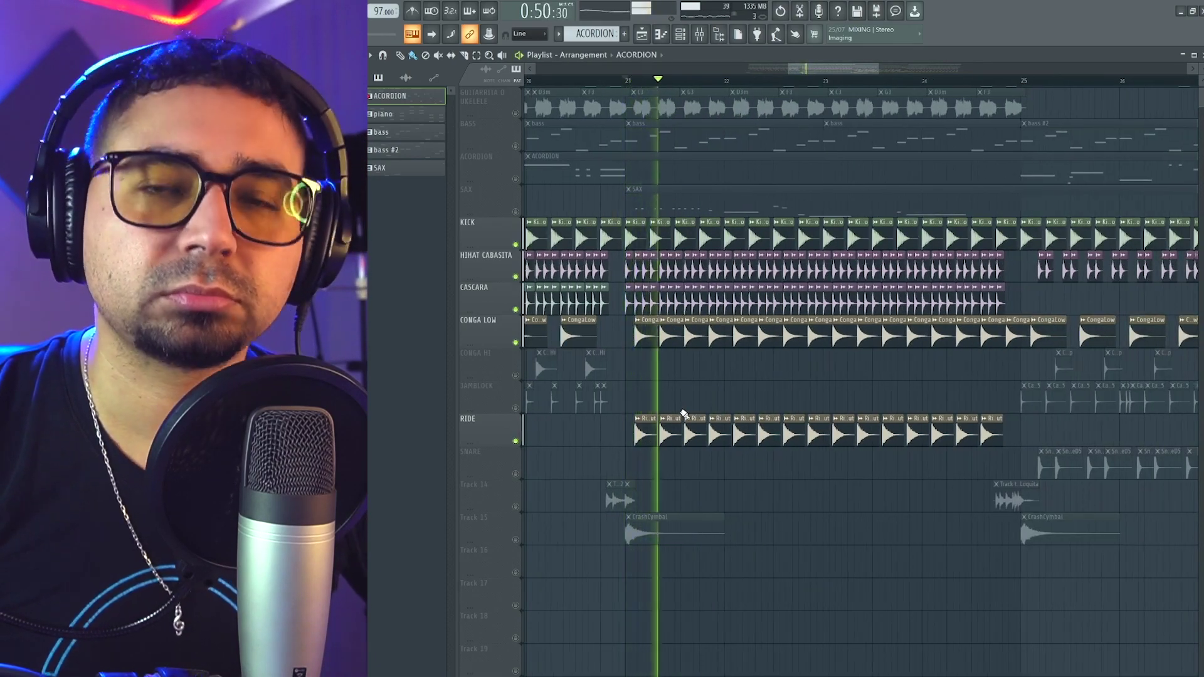
{"action": "scroll", "coordinate": [726, 396], "scroll_direction": "down", "scroll_amount": 3}
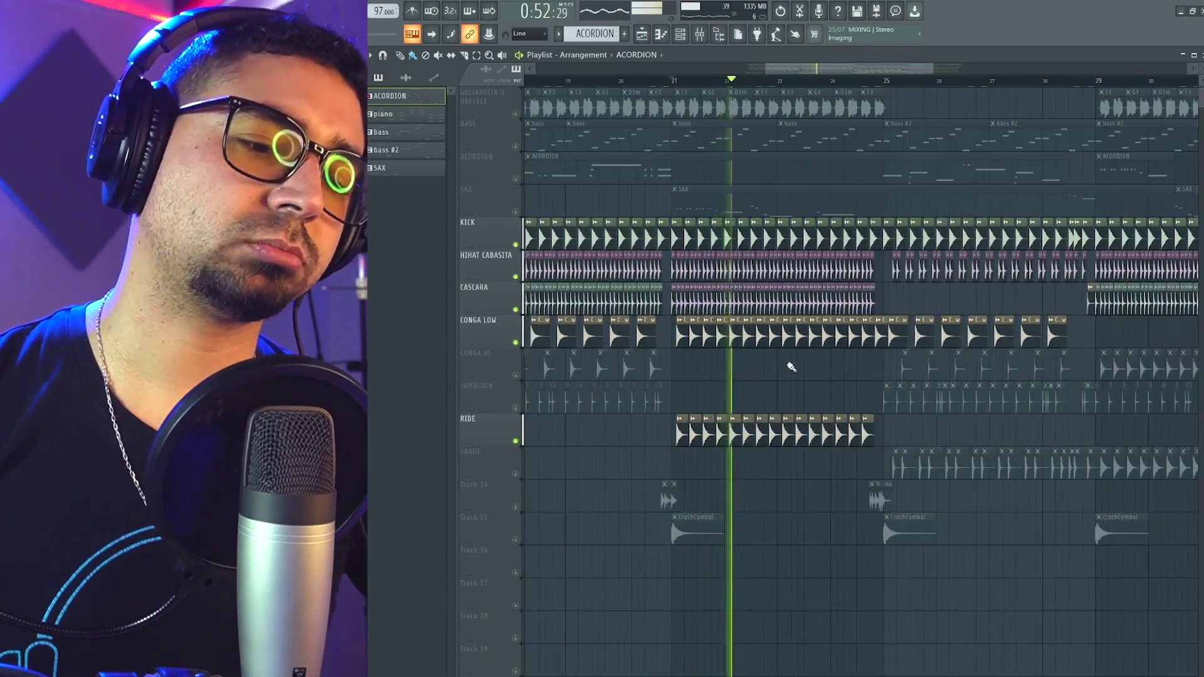
{"action": "key", "text": "space"}
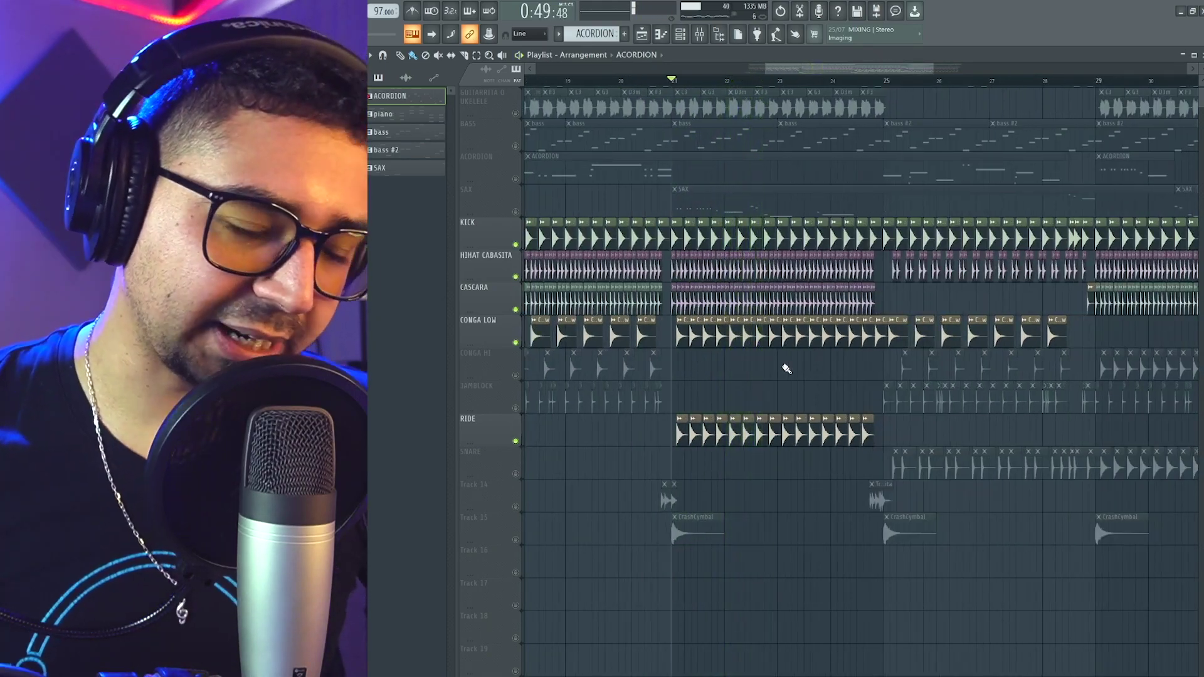
Solo the KICK track, play its pattern from bar 25, and stop.
{"action": "scroll", "coordinate": [787, 368], "scroll_direction": "right", "scroll_amount": 3}
{"action": "scroll", "coordinate": [803, 355], "scroll_direction": "up", "scroll_amount": 2}
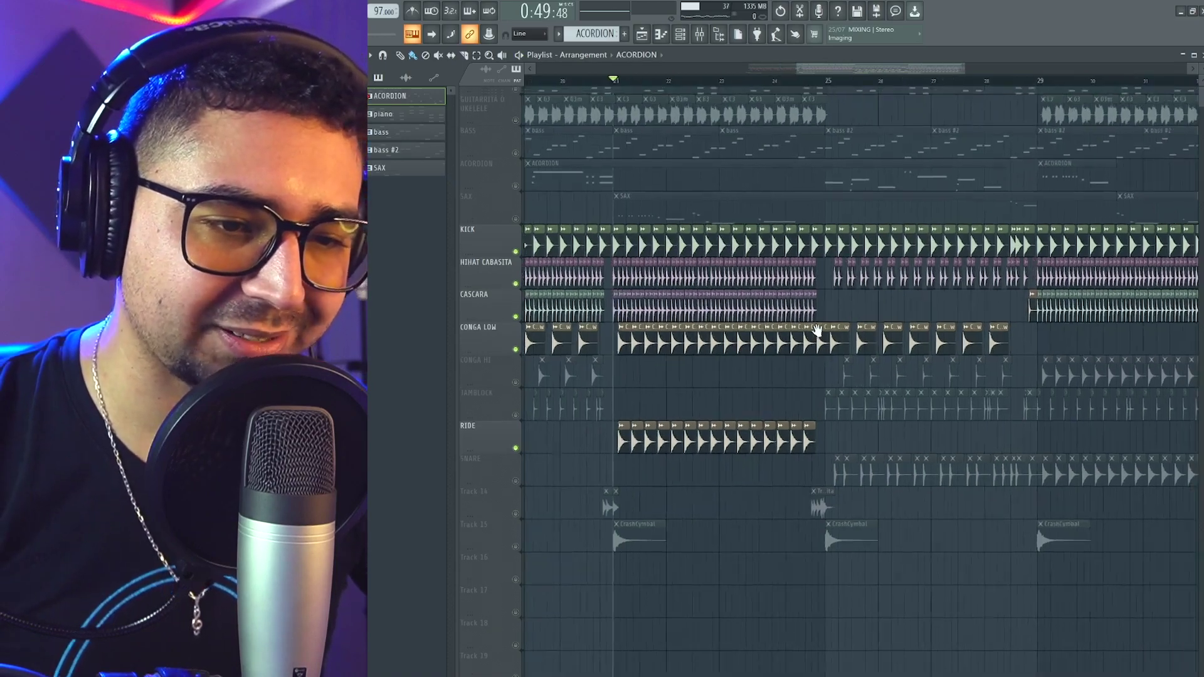
{"action": "scroll", "coordinate": [804, 363], "scroll_direction": "up", "scroll_amount": 2}
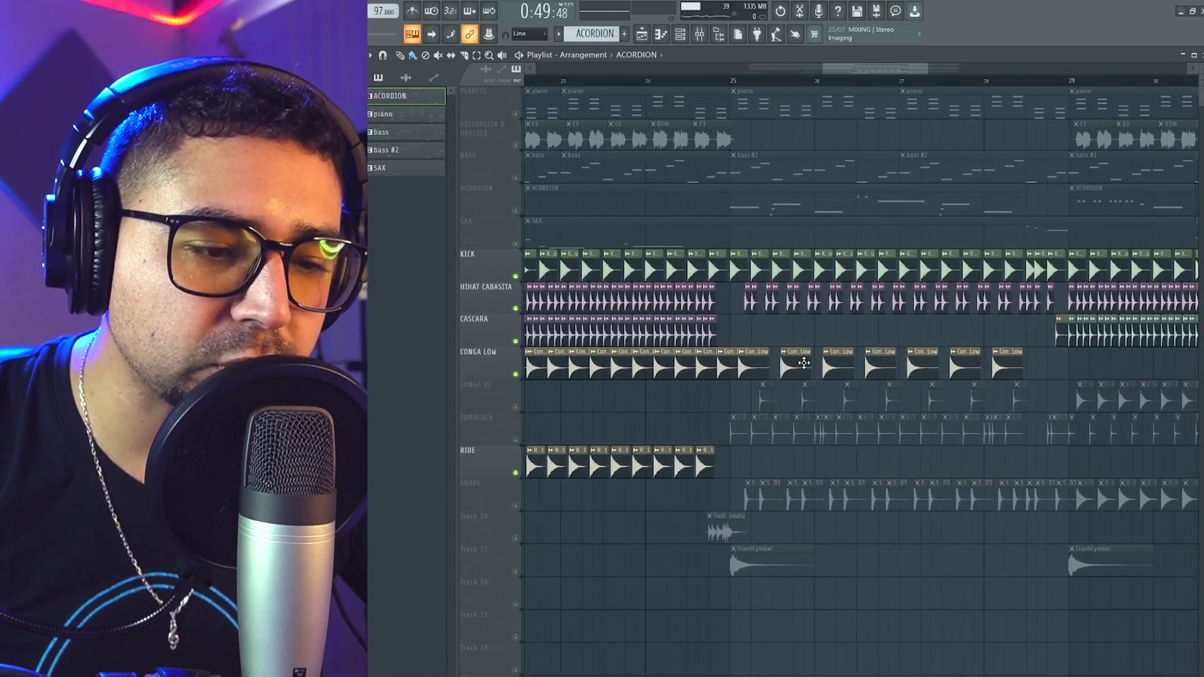
{"action": "scroll", "coordinate": [759, 402], "scroll_direction": "up", "scroll_amount": 2}
{"action": "scroll", "coordinate": [714, 405], "scroll_direction": "down", "scroll_amount": 2}
{"action": "scroll", "coordinate": [718, 401], "scroll_direction": "down", "scroll_amount": 1}
{"action": "scroll", "coordinate": [702, 382], "scroll_direction": "up", "scroll_amount": 2}
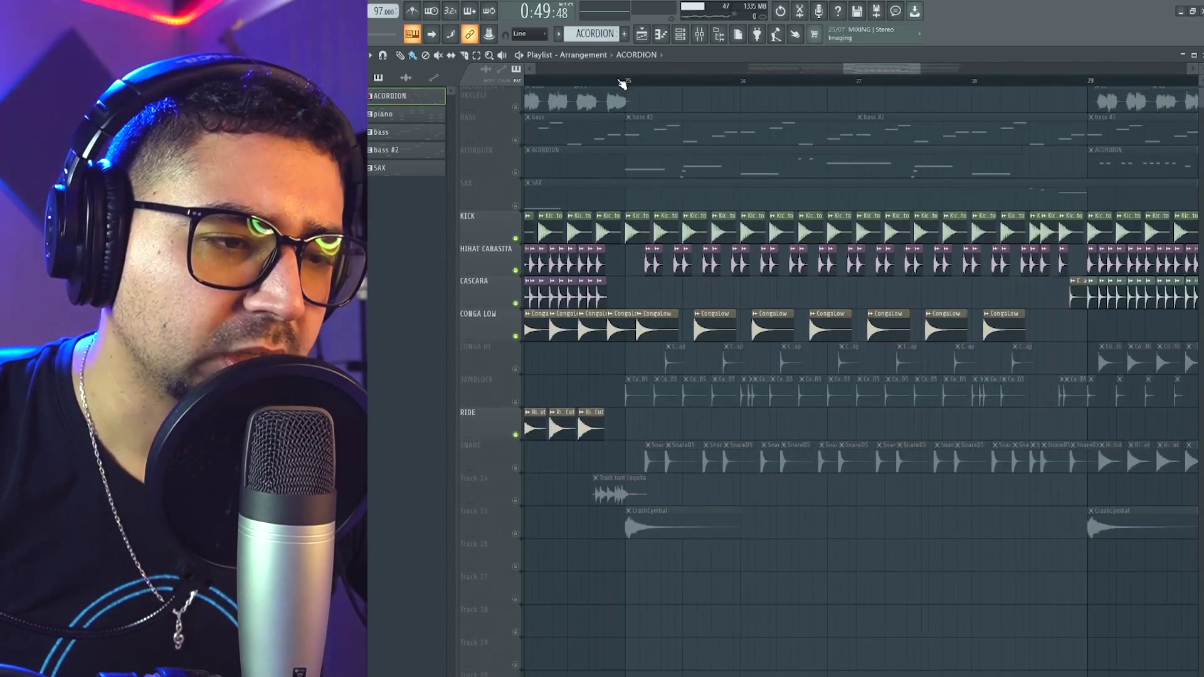
{"action": "right_click", "coordinate": [517, 238]}
{"action": "scroll", "coordinate": [649, 304], "scroll_direction": "up", "scroll_amount": 1}
{"action": "key", "text": "space"}
{"action": "key", "text": "space"}
Add the HIHAT CABASITA track to the soloed KICK, play both from bar 25, and stop.
{"action": "left_click", "coordinate": [515, 271]}
{"action": "scroll", "coordinate": [606, 85], "scroll_direction": "up", "scroll_amount": 2}
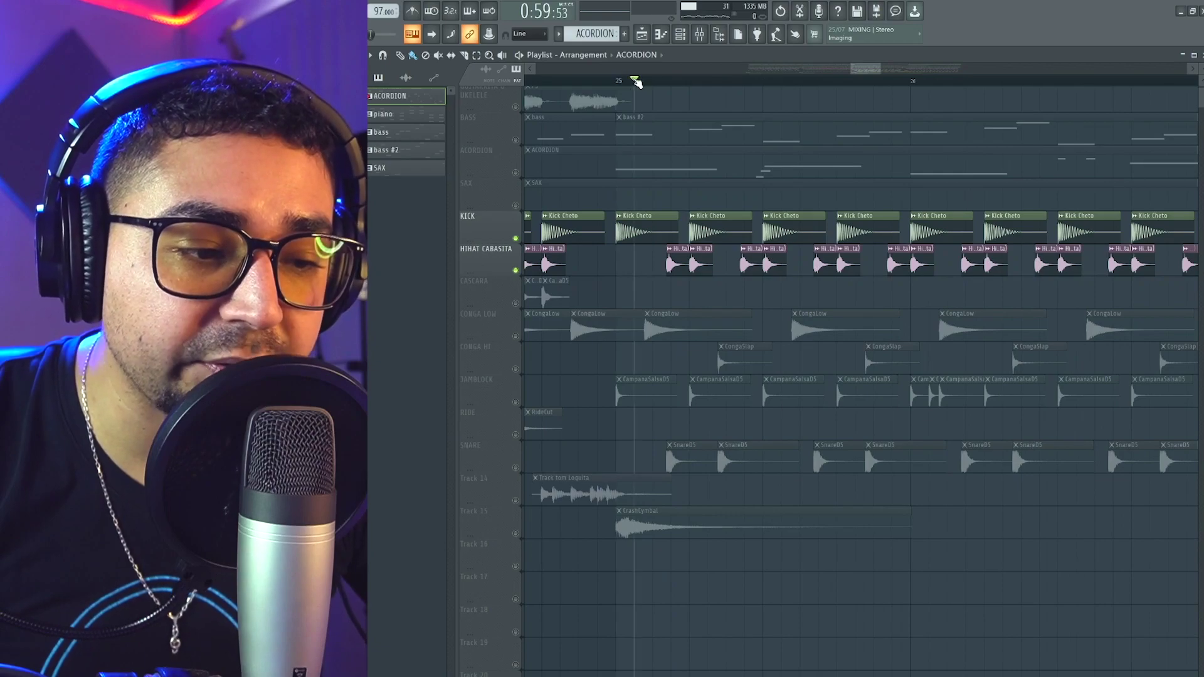
{"action": "left_click_drag", "start_coordinate": [624, 89], "coordinate": [650, 93]}
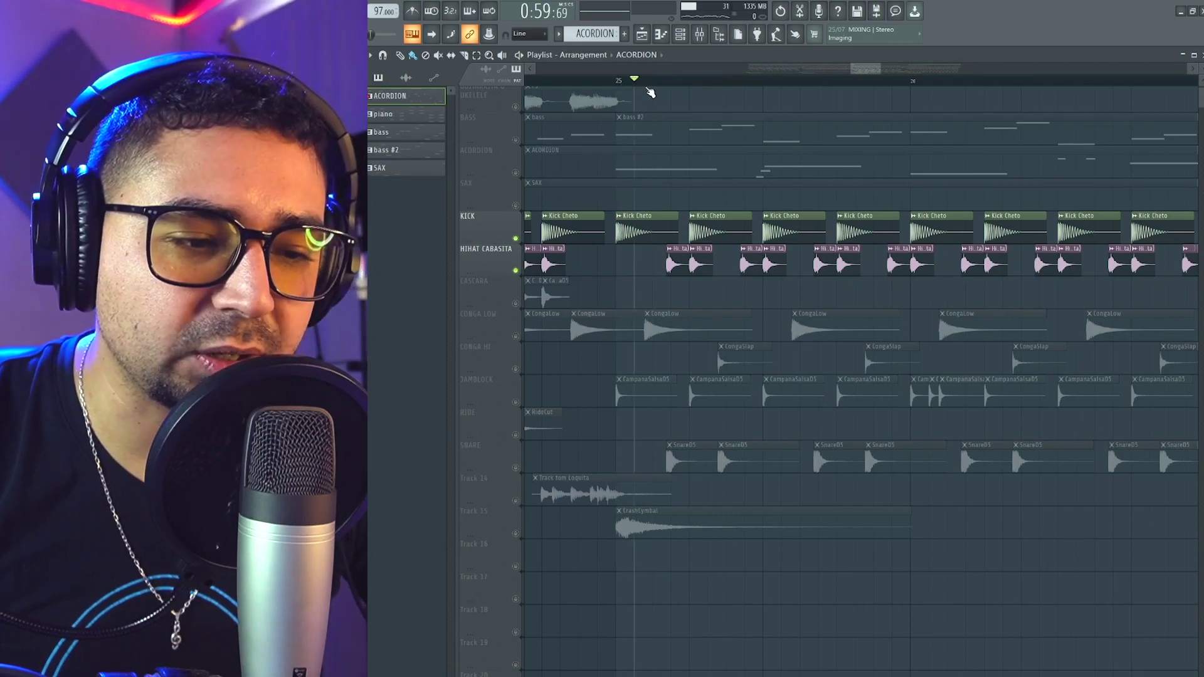
{"action": "key", "text": "space"}
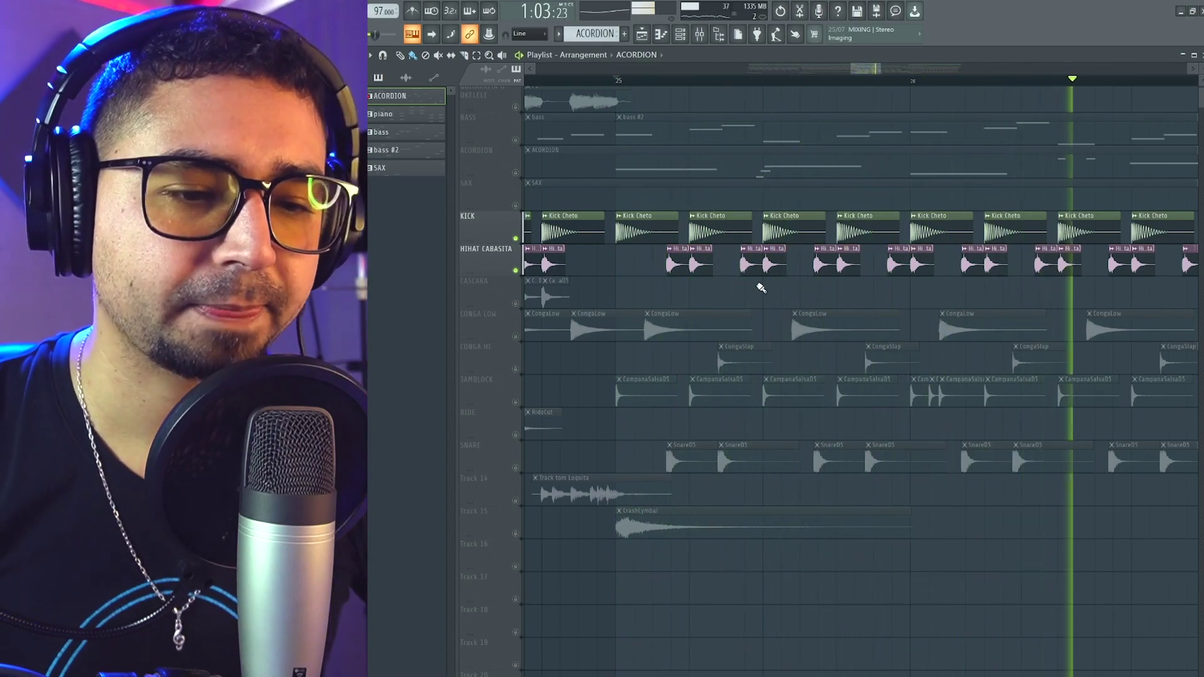
{"action": "scroll", "coordinate": [760, 288], "scroll_direction": "down", "scroll_amount": 5}
{"action": "key", "text": "space"}
Add the CONGA LOW track to the soloed KICK and HIHAT CABASITA, play them from bar 25, and stop.
{"action": "scroll", "coordinate": [729, 332], "scroll_direction": "up", "scroll_amount": 4}
{"action": "scroll", "coordinate": [645, 323], "scroll_direction": "down", "scroll_amount": 2}
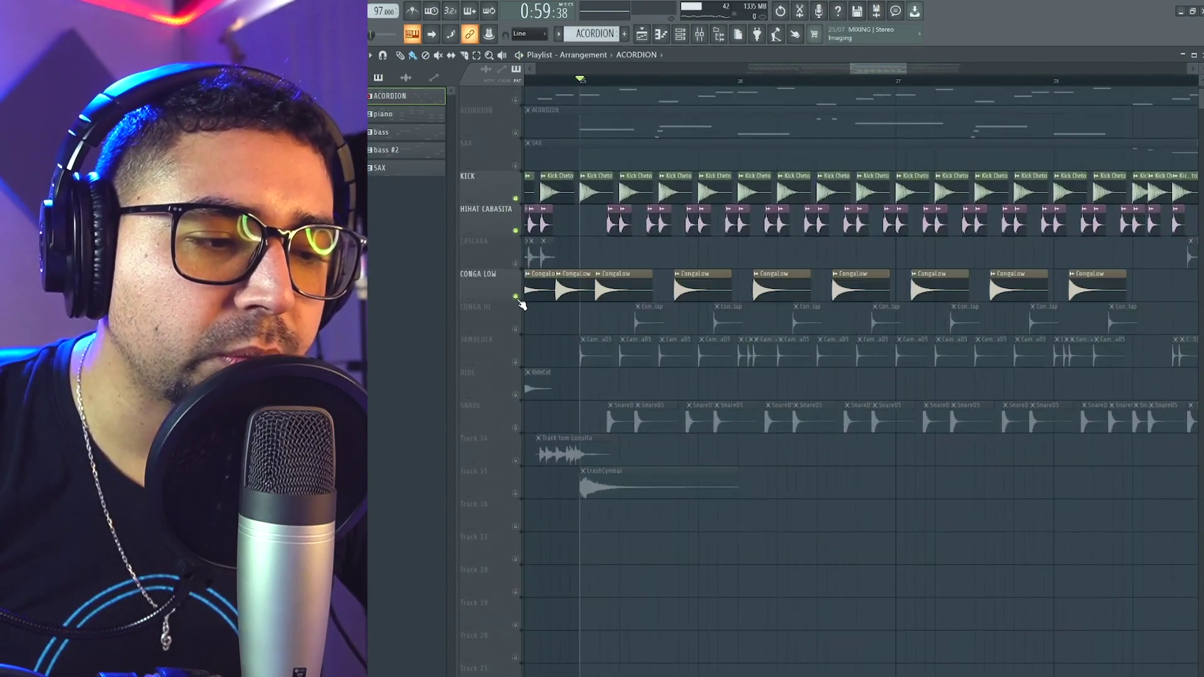
{"action": "scroll", "coordinate": [604, 322], "scroll_direction": "up", "scroll_amount": 1}
{"action": "scroll", "coordinate": [696, 344], "scroll_direction": "up", "scroll_amount": 2}
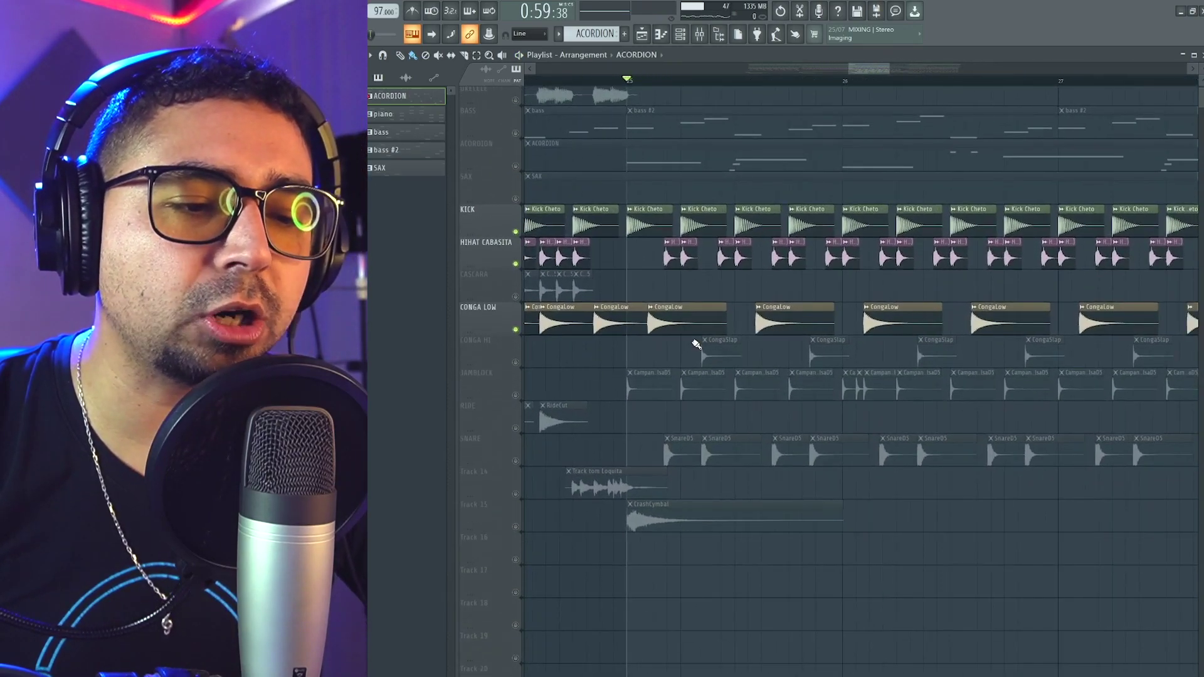
{"action": "key", "text": "space"}
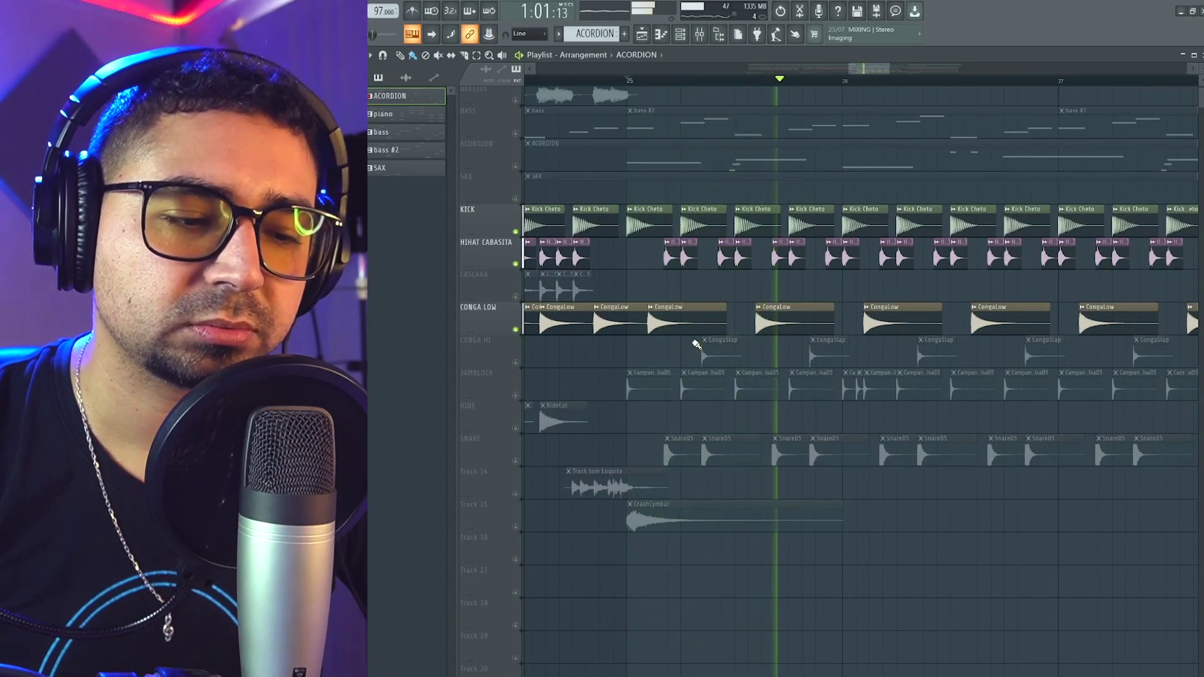
{"action": "key", "text": "space"}
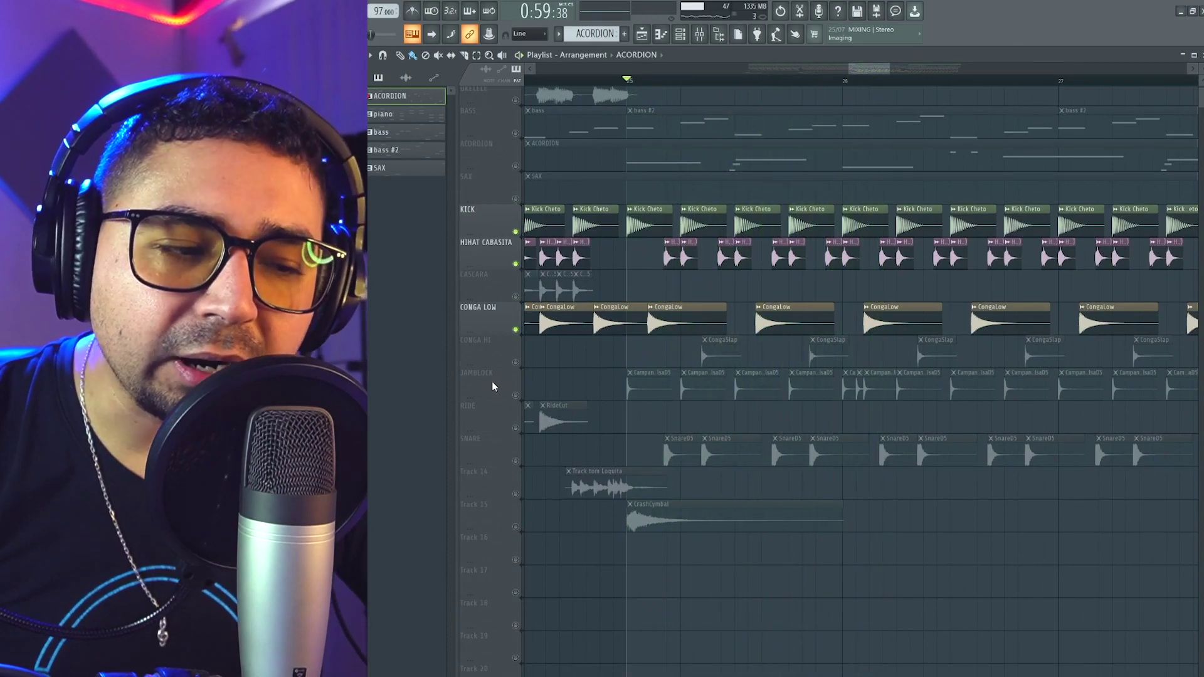
Add the CONGA HI track to the soloed percussion, play the combination from bar 25, and stop.
{"action": "left_click", "coordinate": [516, 363]}
{"action": "scroll", "coordinate": [695, 339], "scroll_direction": "up", "scroll_amount": 1}
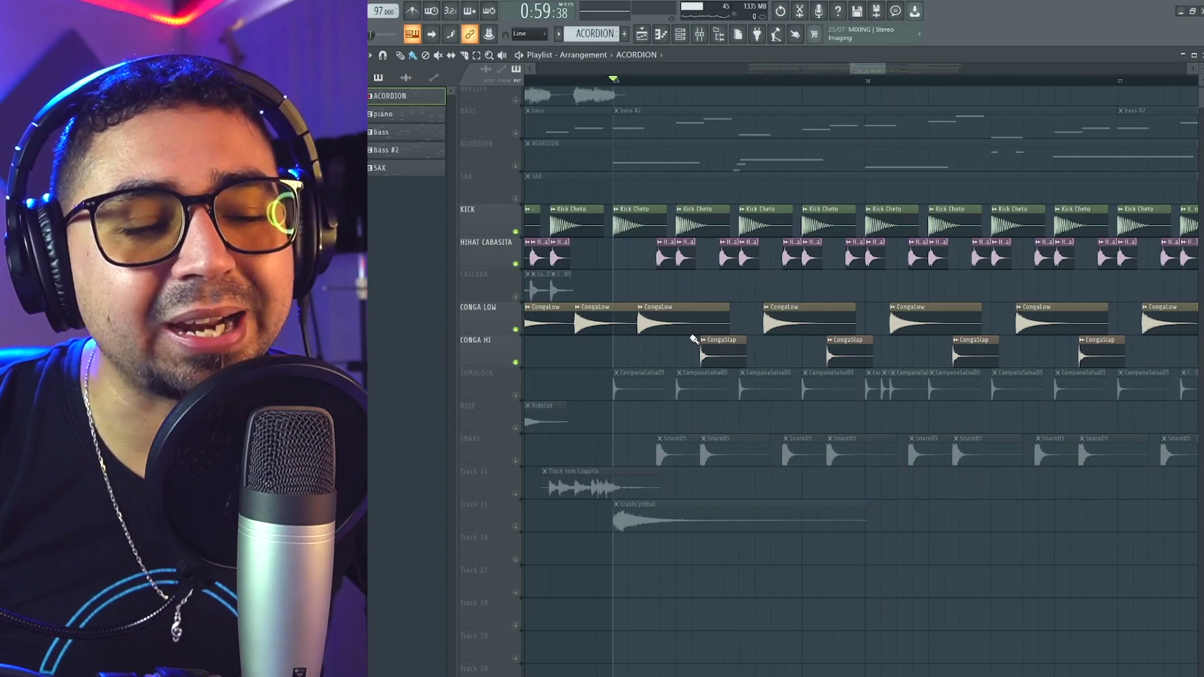
{"action": "scroll", "coordinate": [639, 279], "scroll_direction": "down", "scroll_amount": 1}
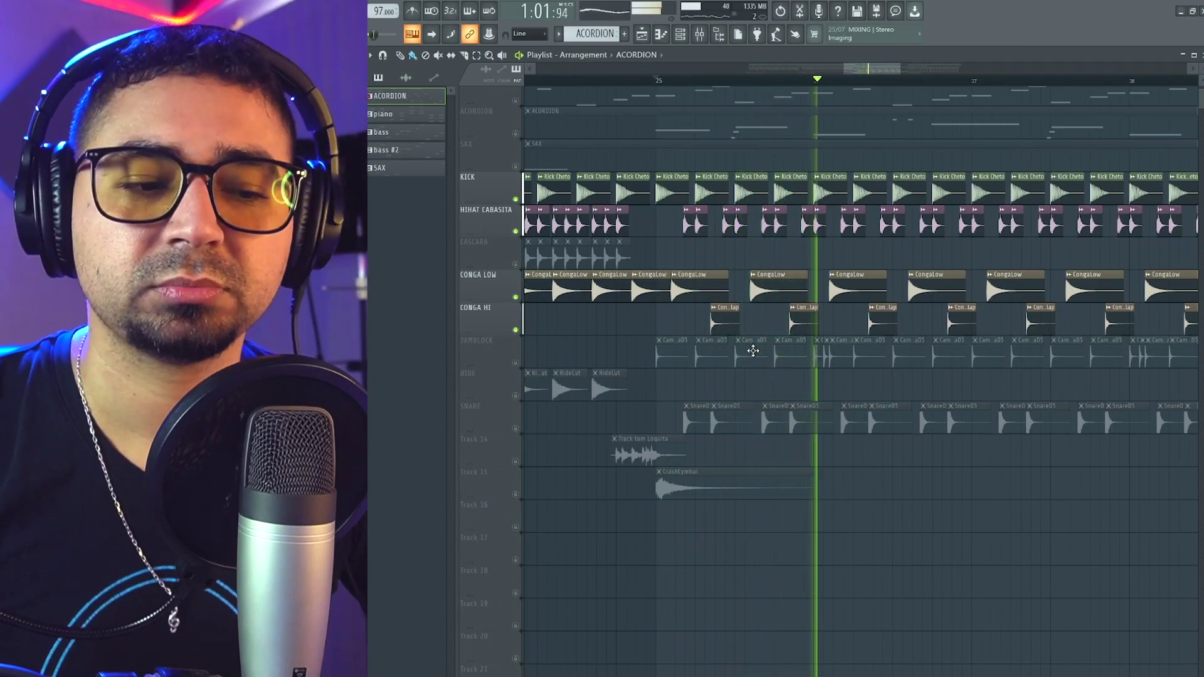
{"action": "key", "text": "space"}
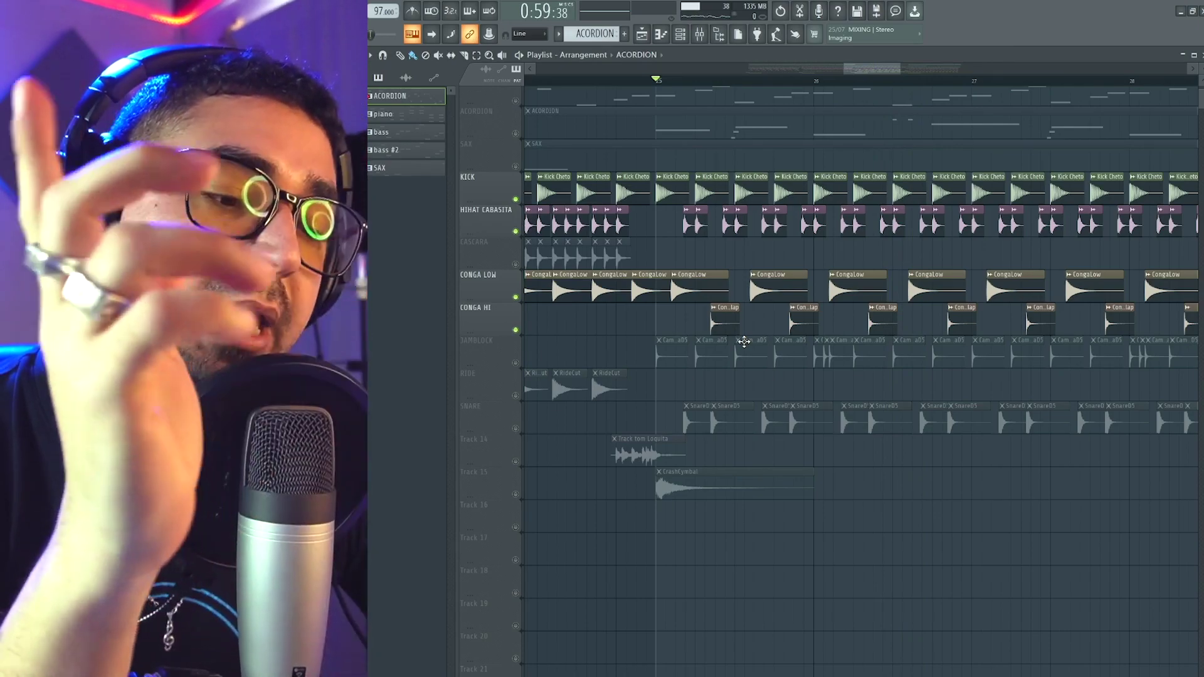
Add the JAMBLOCK track to the soloed percussion and play the combination from bar 25.
{"action": "left_click", "coordinate": [517, 364]}
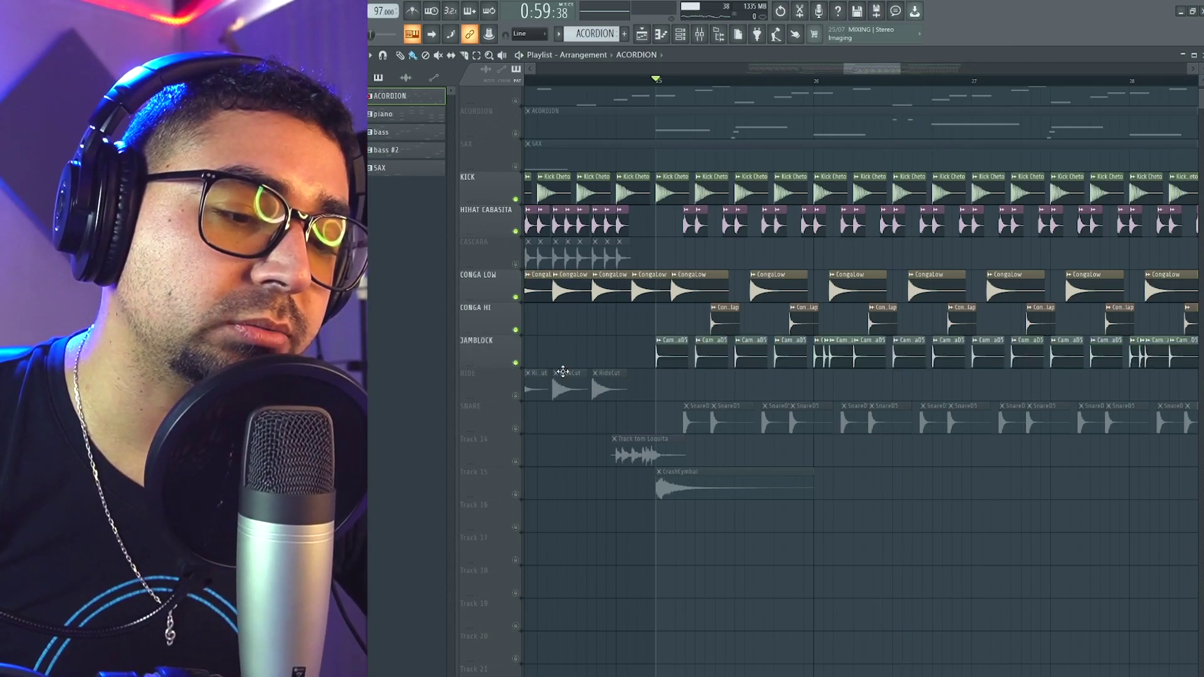
{"action": "scroll", "coordinate": [715, 408], "scroll_direction": "up", "scroll_amount": 1}
{"action": "key", "text": "space"}
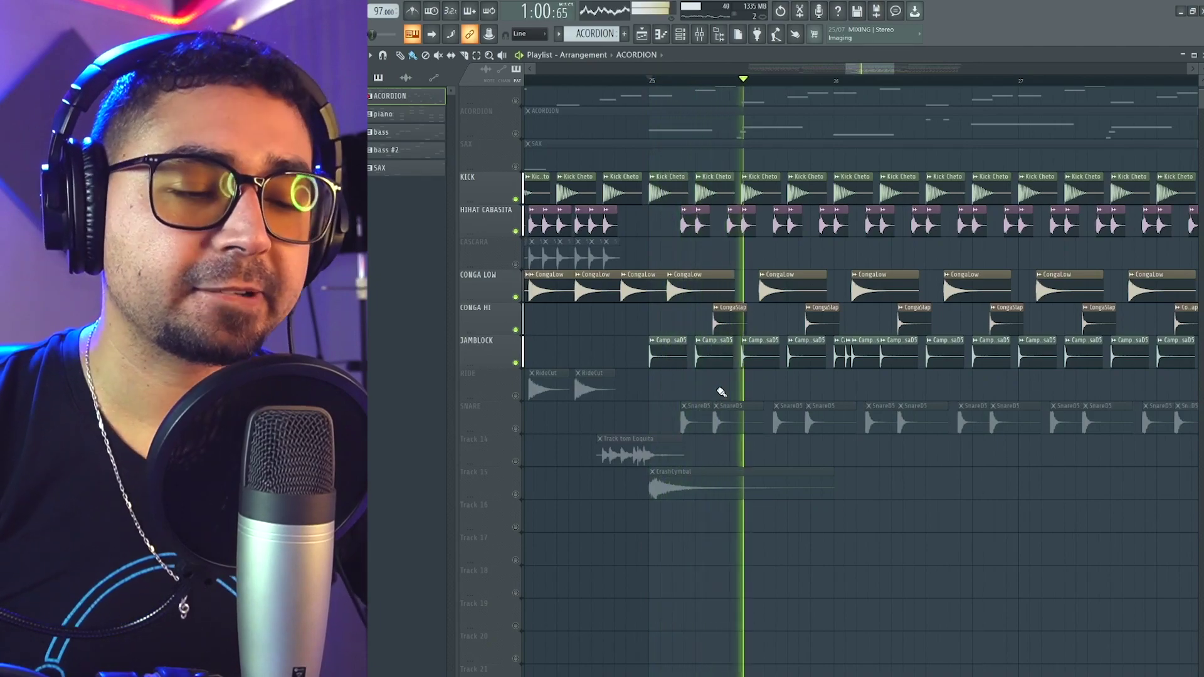
Inspect the closely spaced JAMBLOCK hits at bar 26, replay the soloed percussion from bar 25, and stop.
{"action": "scroll", "coordinate": [730, 401], "scroll_direction": "down", "scroll_amount": 1}
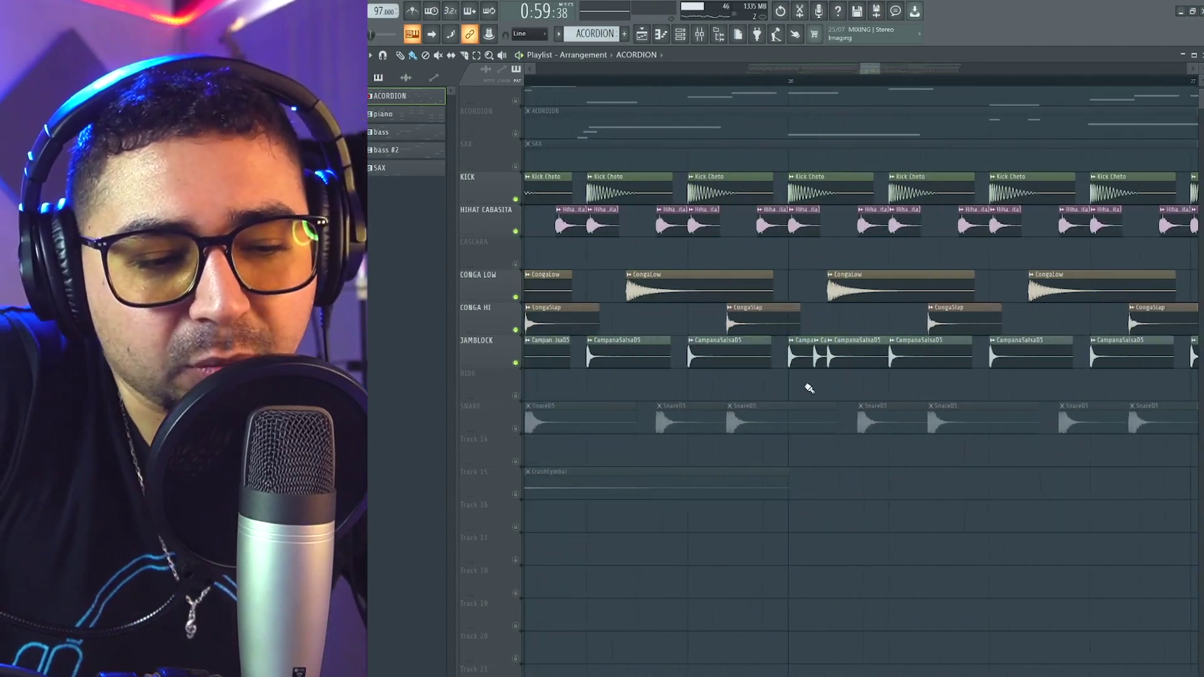
{"action": "scroll", "coordinate": [816, 370], "scroll_direction": "up", "scroll_amount": 2}
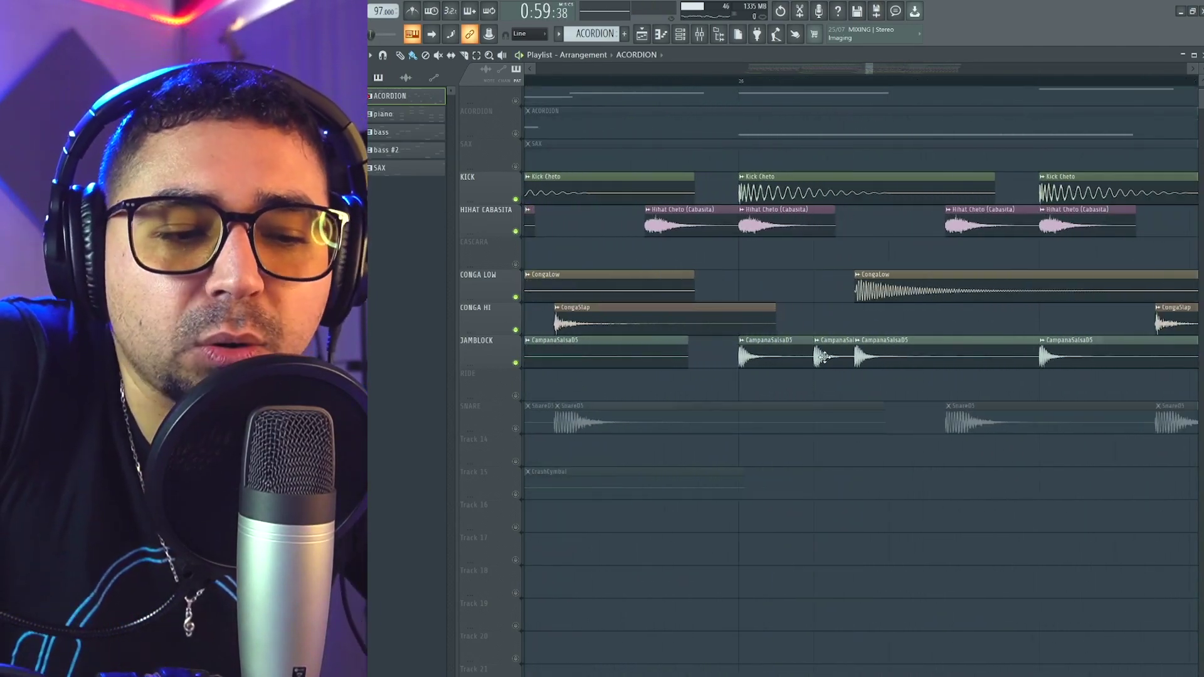
{"action": "scroll", "coordinate": [876, 359], "scroll_direction": "down", "scroll_amount": 4}
{"action": "key", "text": "space"}
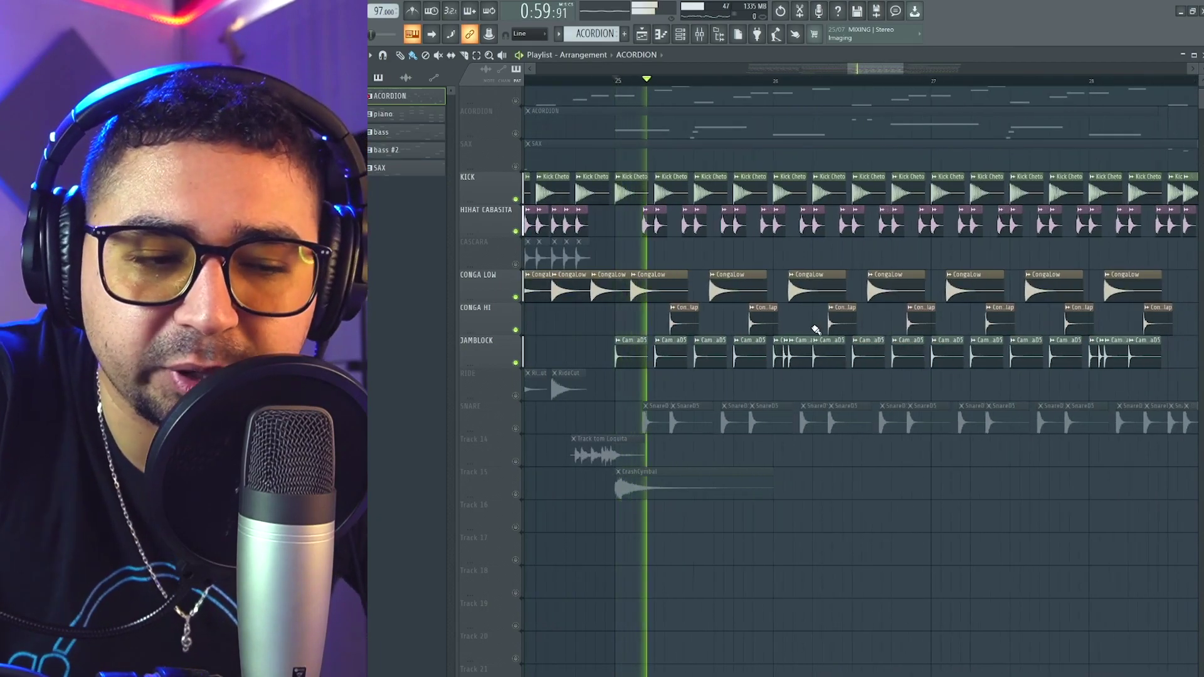
{"action": "scroll", "coordinate": [784, 351], "scroll_direction": "up", "scroll_amount": 1}
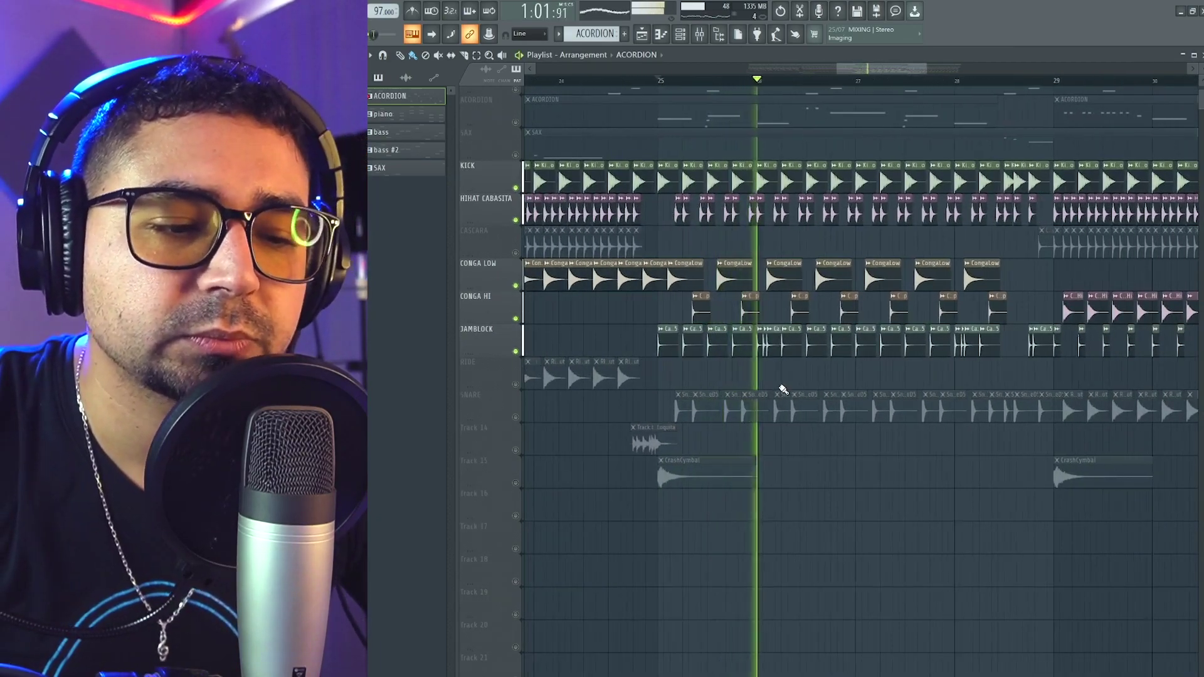
{"action": "key", "text": "space"}
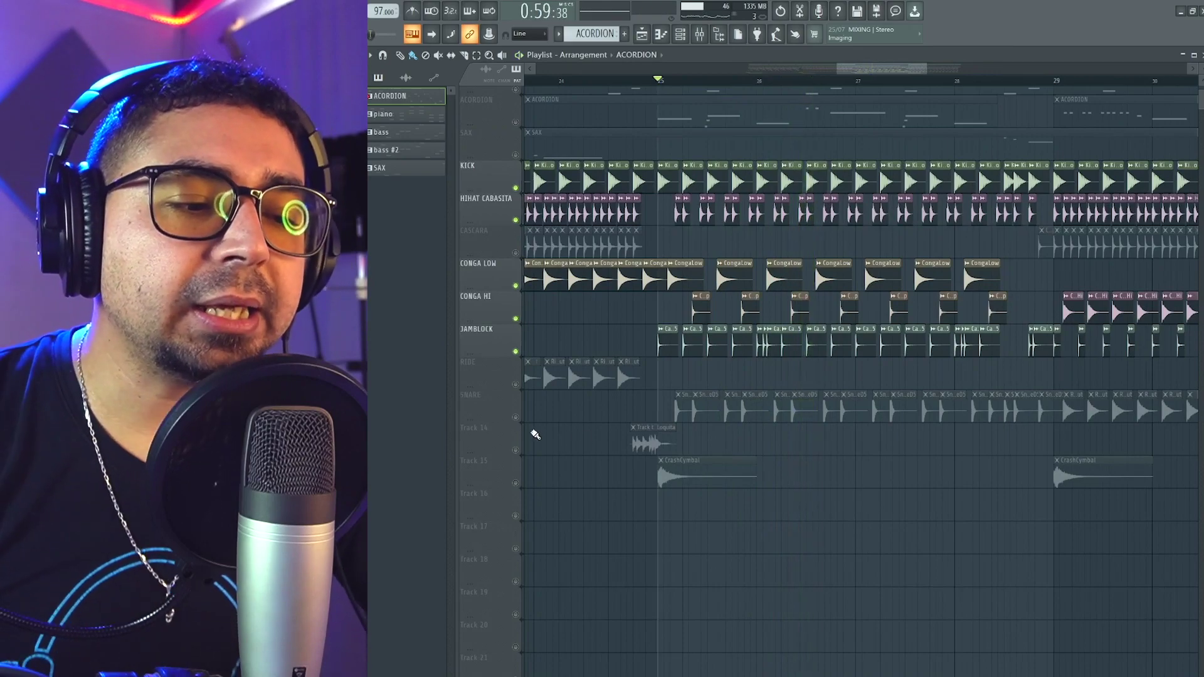
Add the SNARE track to the soloed percussion, play the full groove from bar 25, and stop.
{"action": "left_click", "coordinate": [517, 418]}
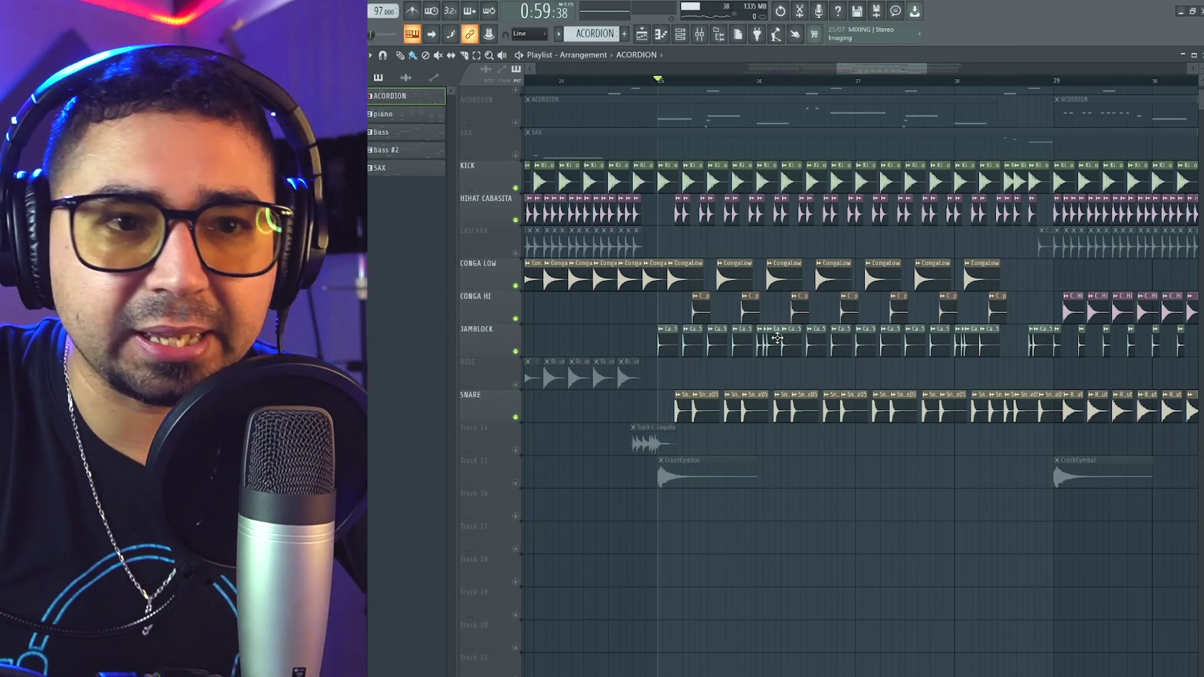
{"action": "key", "text": "space"}
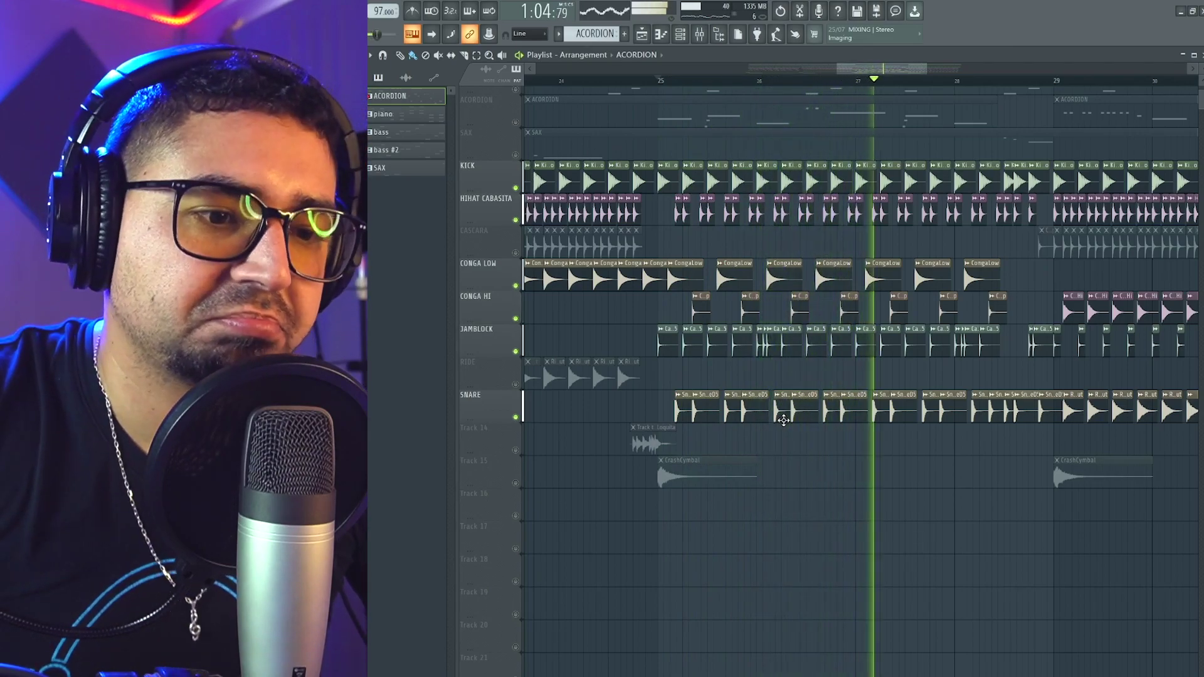
{"action": "key", "text": "space"}
Examine how the SNARE hits align with the CONGA HI slaps and kicks just after bar 25, marking the second snare hit with the playhead.
{"action": "scroll", "coordinate": [703, 417], "scroll_direction": "up", "scroll_amount": 4}
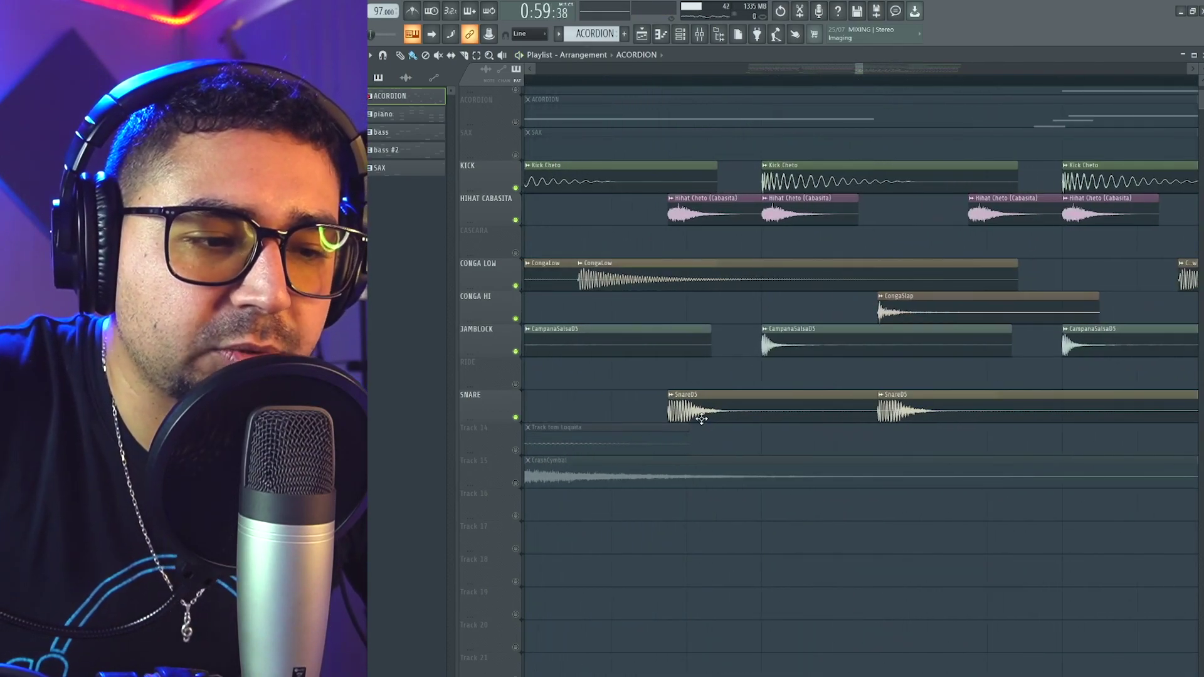
{"action": "left_click_drag", "start_coordinate": [748, 433], "coordinate": [814, 414]}
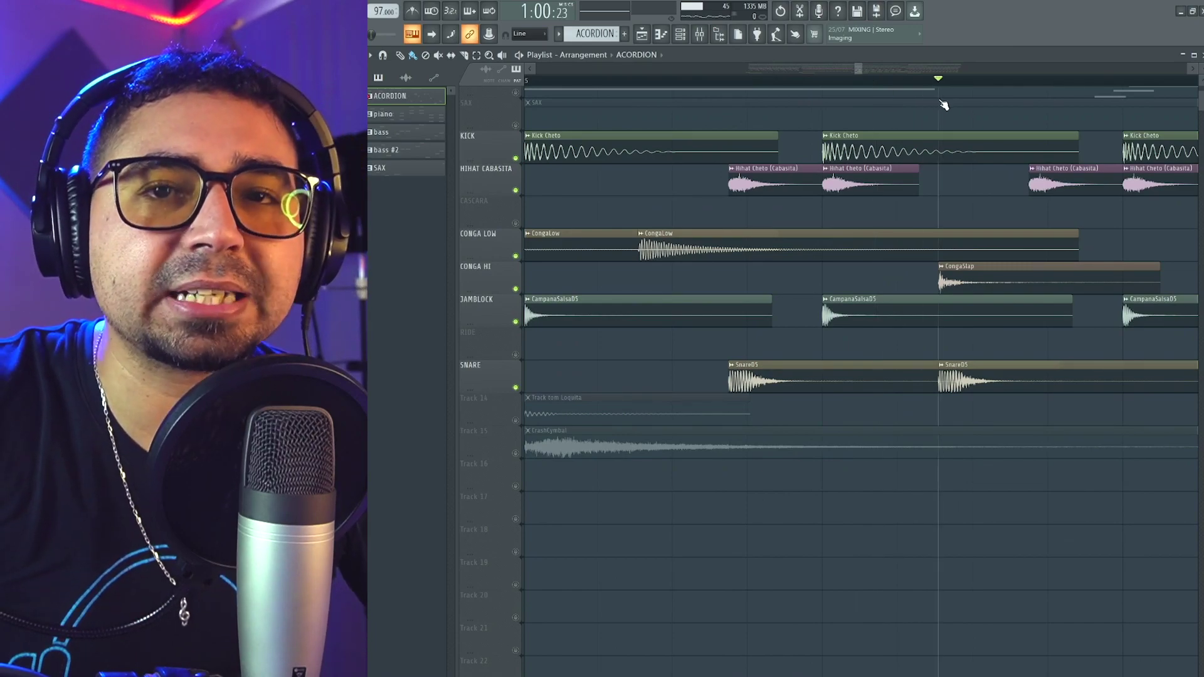
{"action": "scroll", "coordinate": [987, 292], "scroll_direction": "right", "scroll_amount": 10}
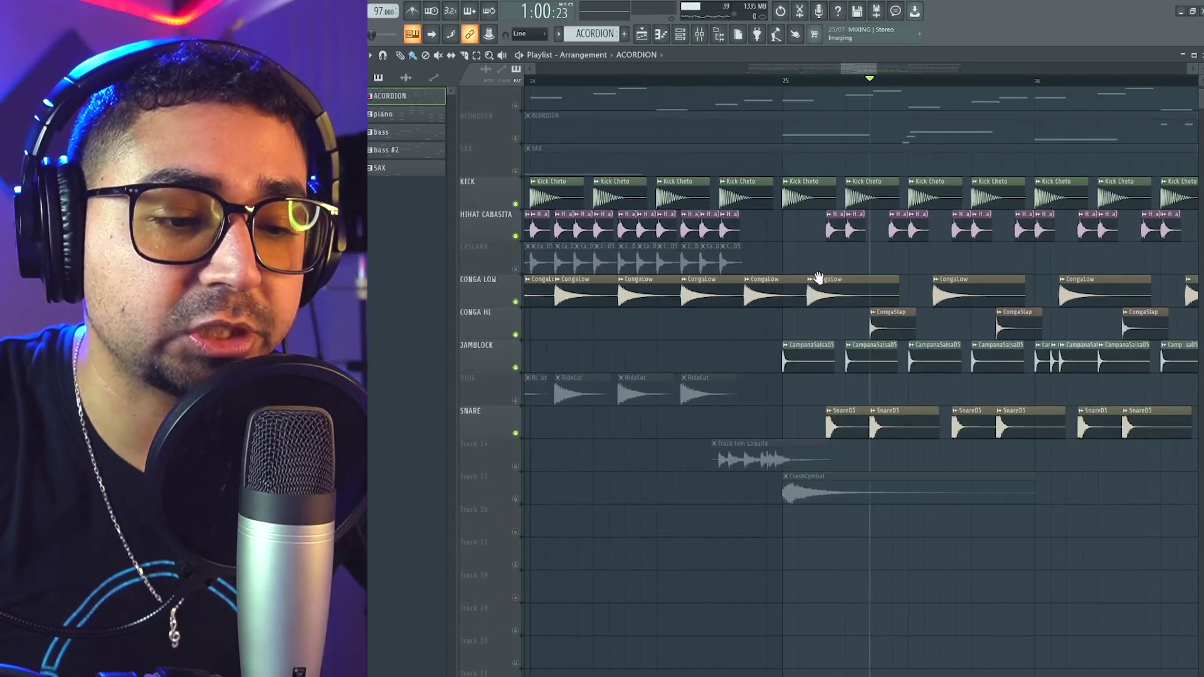
{"action": "scroll", "coordinate": [837, 276], "scroll_direction": "down", "scroll_amount": 3}
{"action": "scroll", "coordinate": [805, 370], "scroll_direction": "down", "scroll_amount": 1}
{"action": "scroll", "coordinate": [805, 371], "scroll_direction": "up", "scroll_amount": 2}
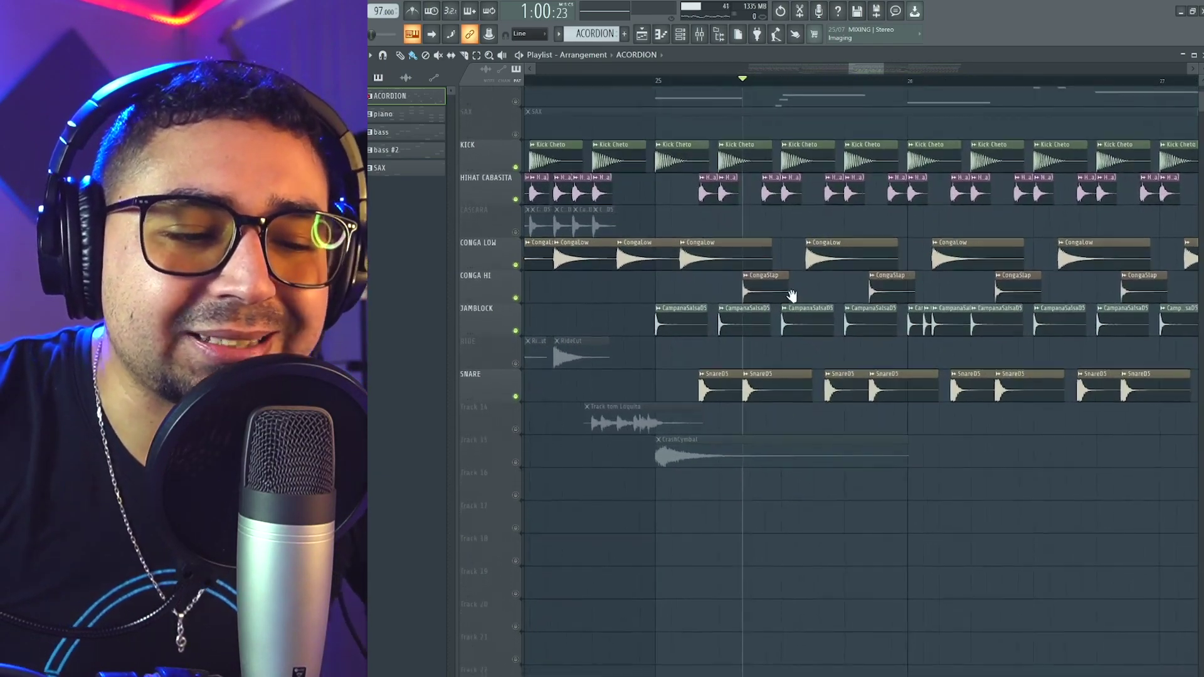
Review the percussion layout across bars 17 to 33, examining the section from bar 29 with its CONGA HI, JAMBLOCK and SNARE clips.
{"action": "scroll", "coordinate": [795, 293], "scroll_direction": "down", "scroll_amount": 2}
{"action": "scroll", "coordinate": [798, 307], "scroll_direction": "down", "scroll_amount": 9}
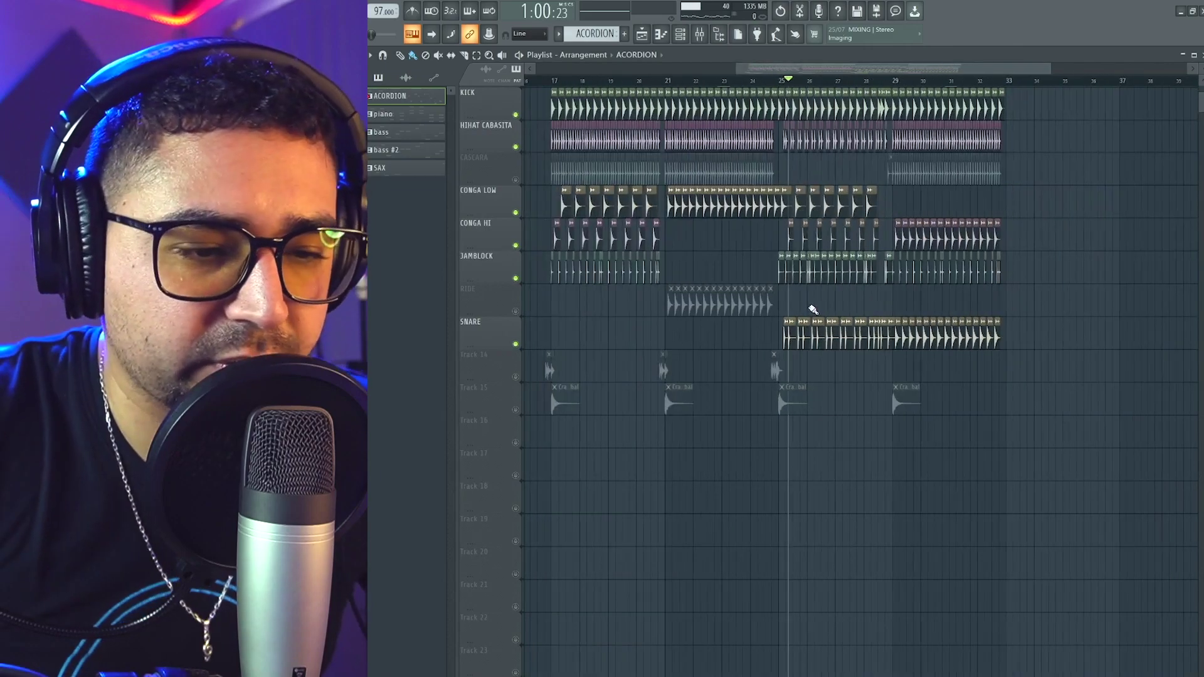
{"action": "scroll", "coordinate": [782, 323], "scroll_direction": "up", "scroll_amount": 5}
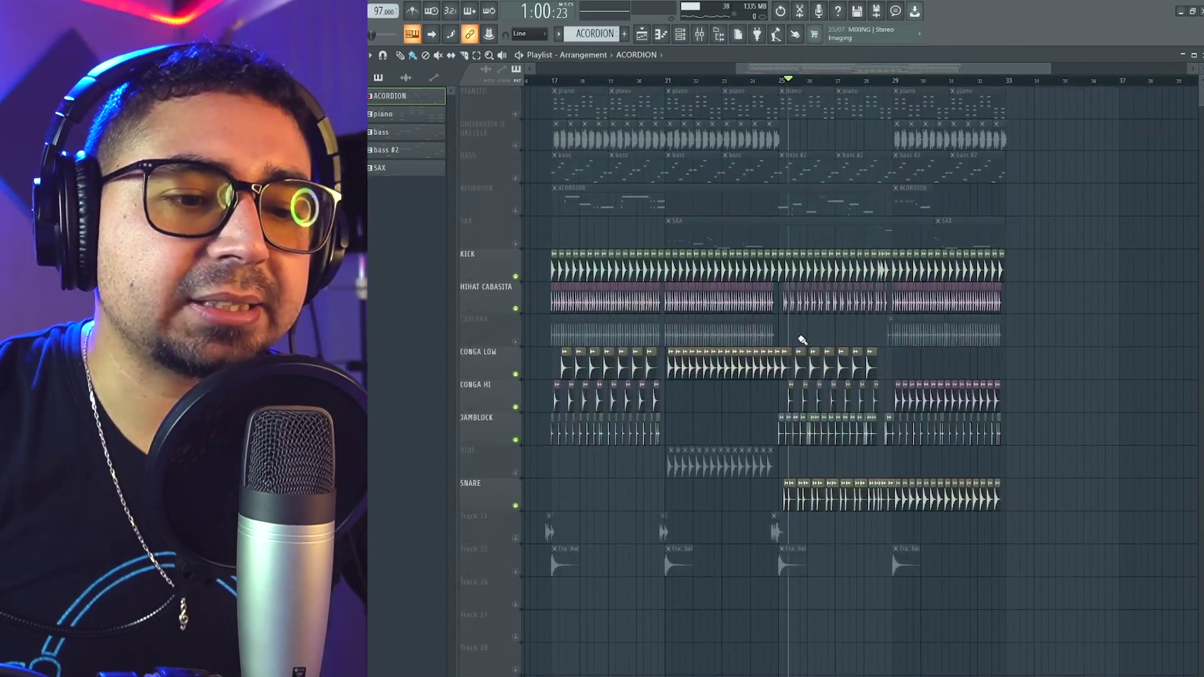
{"action": "scroll", "coordinate": [810, 338], "scroll_direction": "down", "scroll_amount": 7}
{"action": "scroll", "coordinate": [950, 153], "scroll_direction": "up", "scroll_amount": 5}
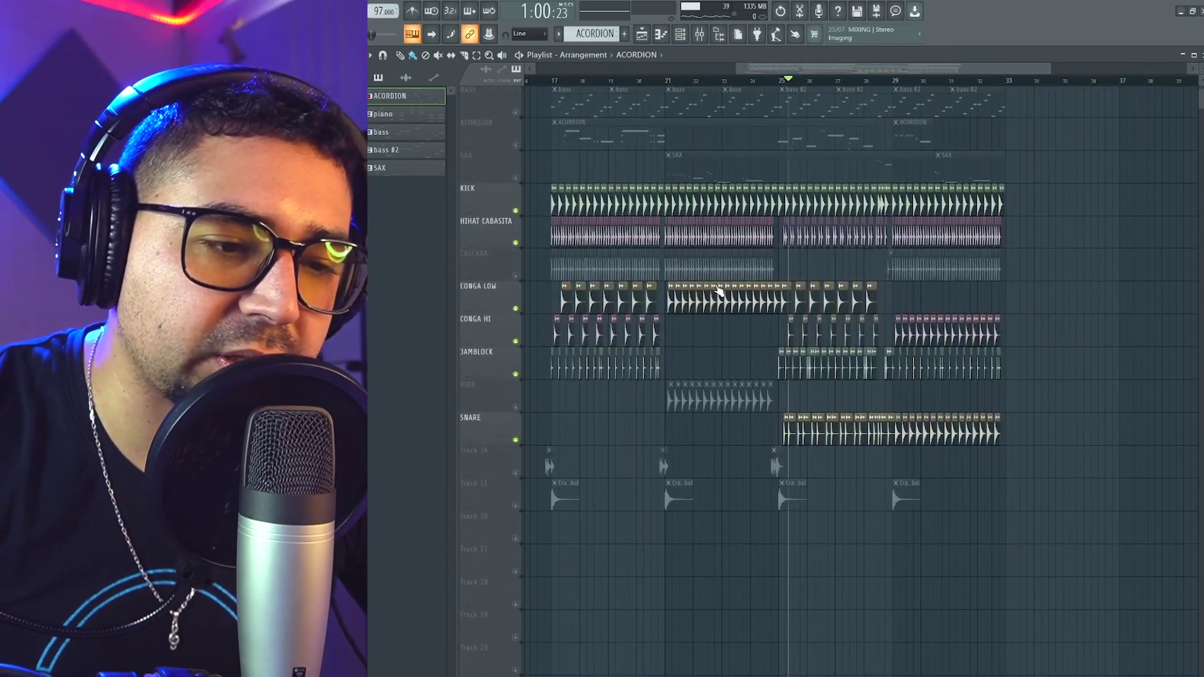
{"action": "scroll", "coordinate": [901, 316], "scroll_direction": "up", "scroll_amount": 3}
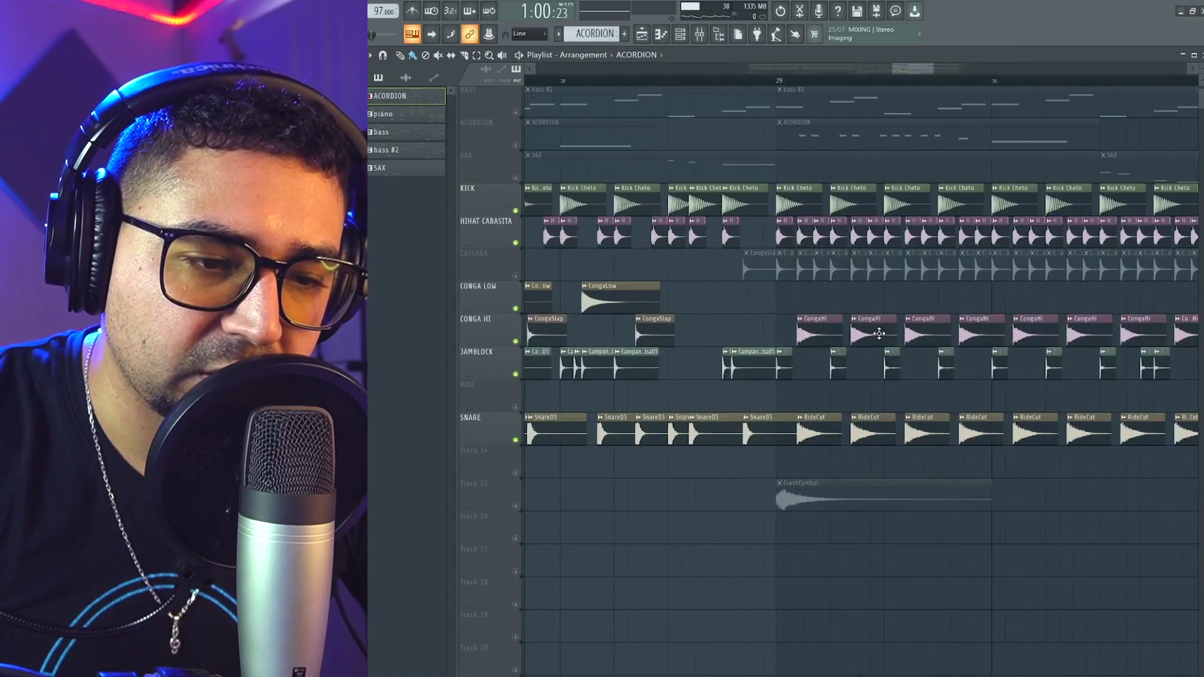
{"action": "scroll", "coordinate": [914, 357], "scroll_direction": "down", "scroll_amount": 5}
{"action": "scroll", "coordinate": [914, 357], "scroll_direction": "up", "scroll_amount": 2}
{"action": "scroll", "coordinate": [887, 446], "scroll_direction": "down", "scroll_amount": 10}
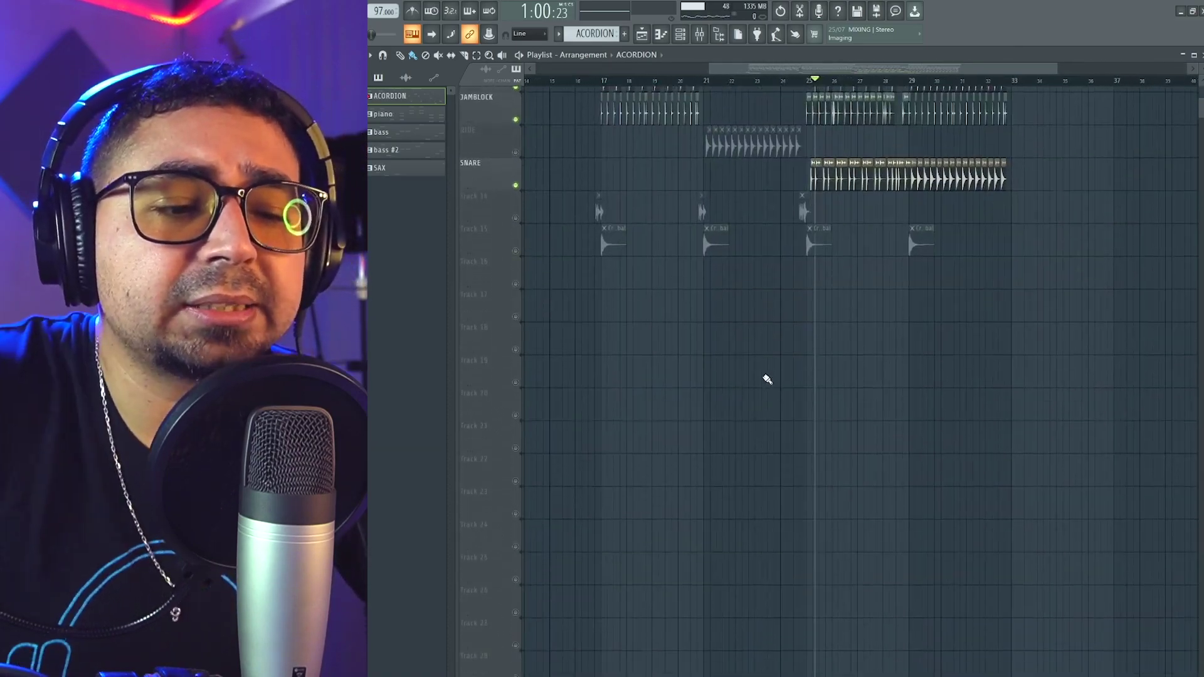
Solo Track 14 and play its transition fills leading into bars 21 and 25.
{"action": "scroll", "coordinate": [726, 322], "scroll_direction": "up", "scroll_amount": 2}
{"action": "scroll", "coordinate": [650, 352], "scroll_direction": "up", "scroll_amount": 3}
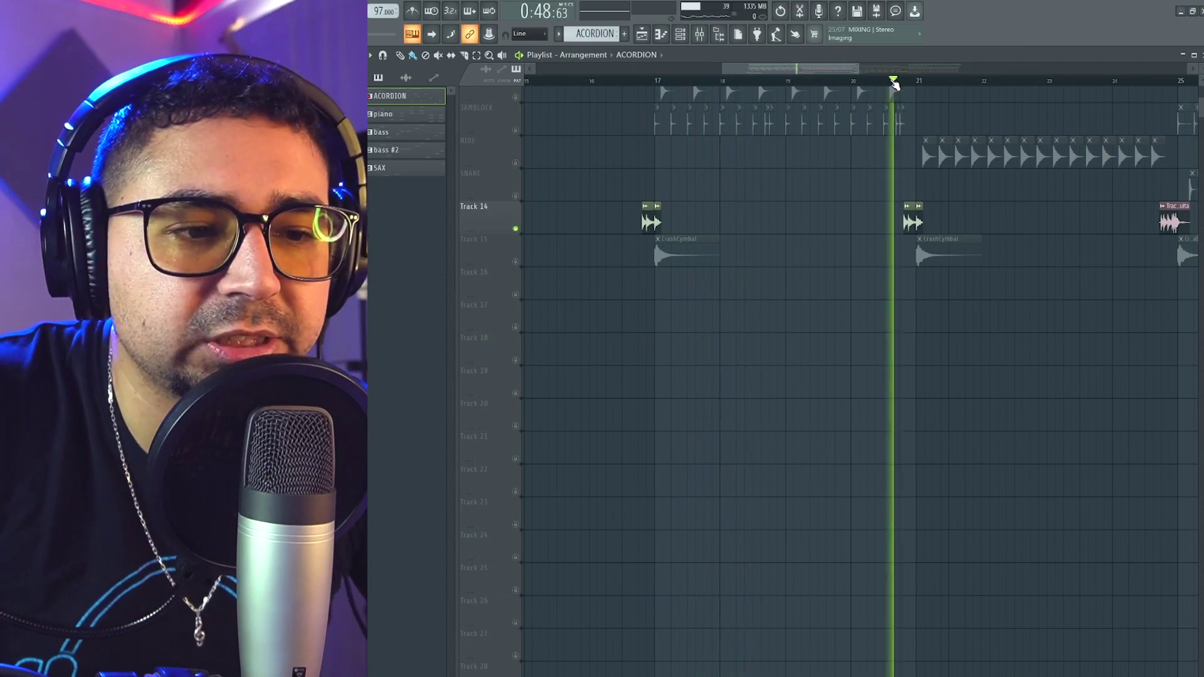
{"action": "scroll", "coordinate": [1058, 113], "scroll_direction": "up", "scroll_amount": 3}
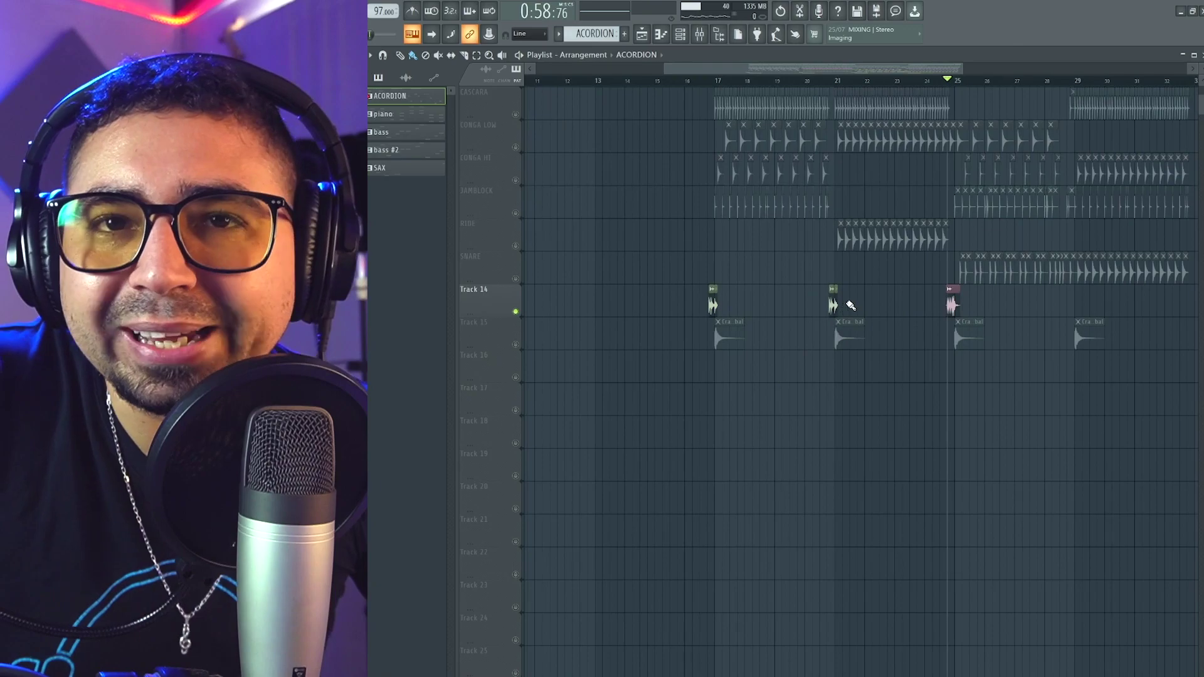
Add the crash cymbals on Track 15 to the soloed Track 14 and play the fill and crash at bar 17.
{"action": "scroll", "coordinate": [852, 306], "scroll_direction": "right", "scroll_amount": 2}
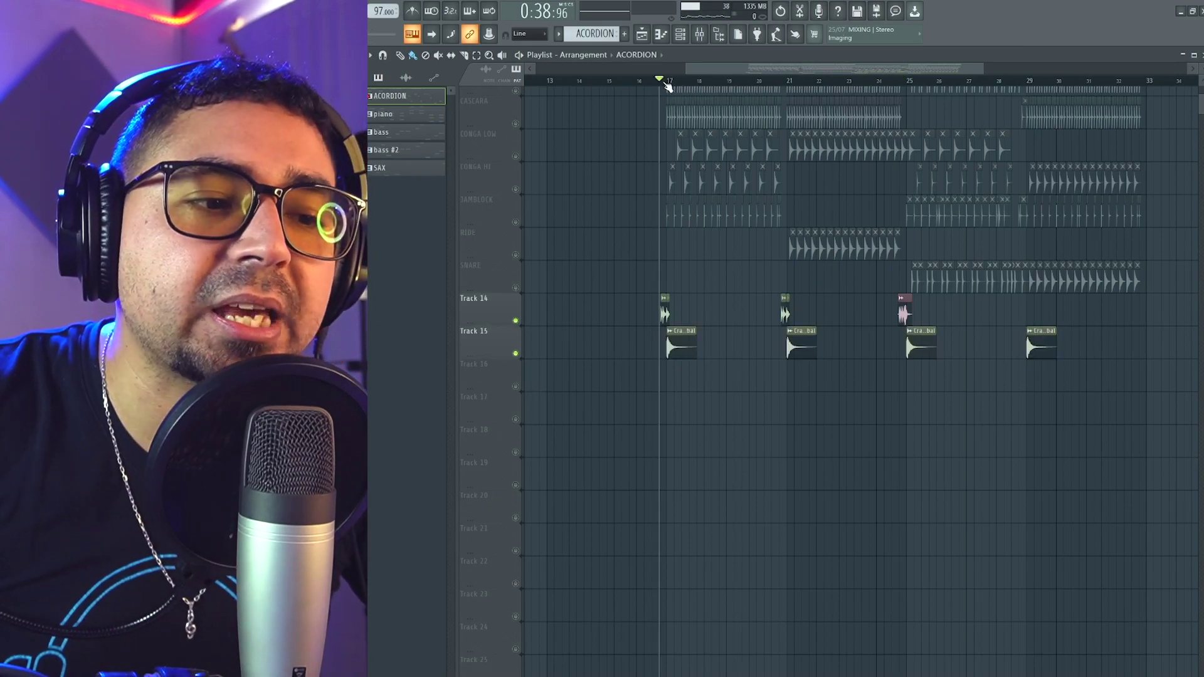
{"action": "scroll", "coordinate": [677, 430], "scroll_direction": "up", "scroll_amount": 1}
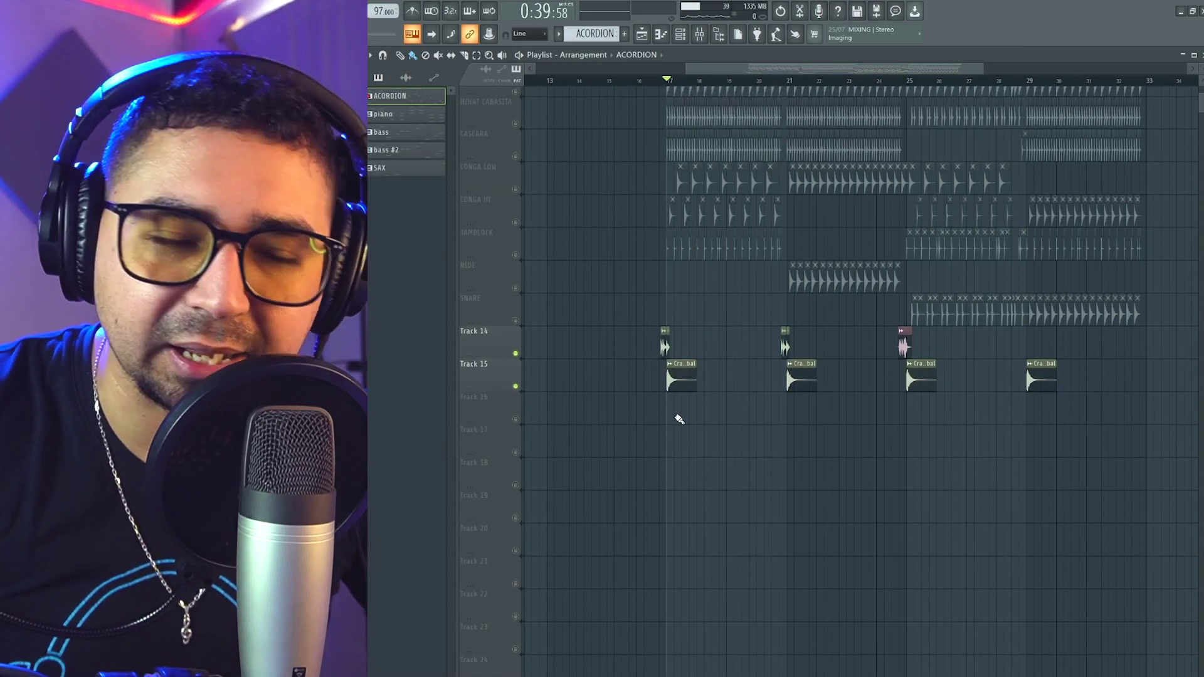
{"action": "scroll", "coordinate": [680, 417], "scroll_direction": "up", "scroll_amount": 1}
{"action": "scroll", "coordinate": [693, 365], "scroll_direction": "down", "scroll_amount": 2}
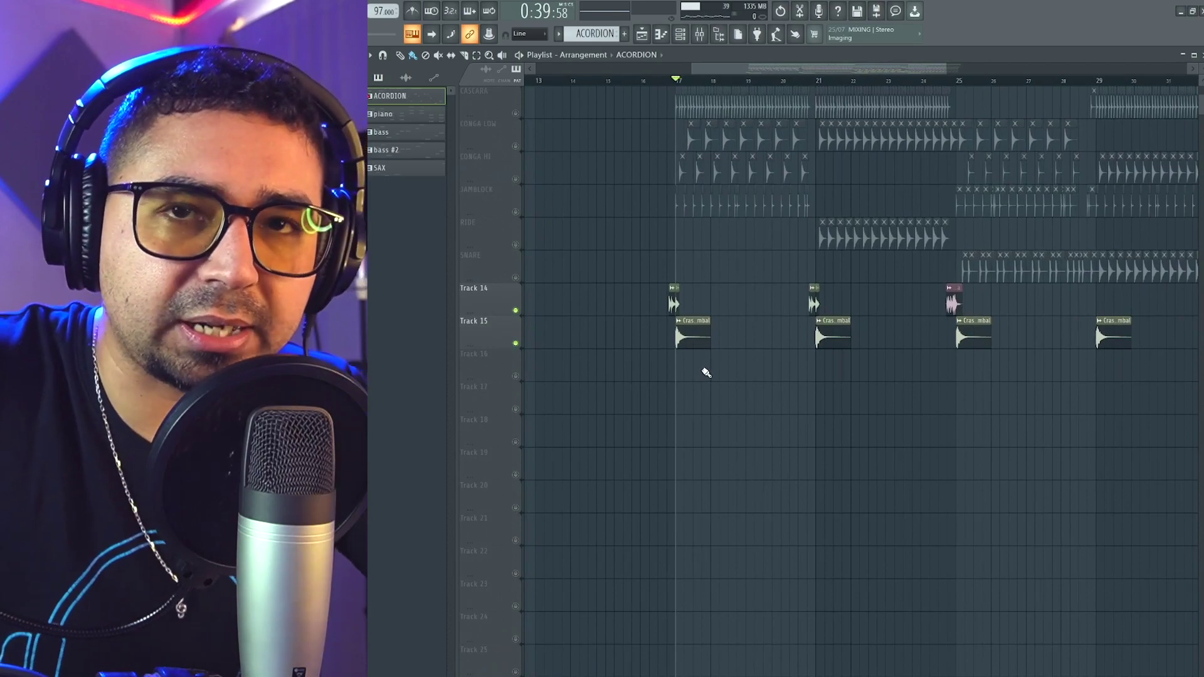
Enable all tracks again and play the full arrangement from just before bar 17.
{"action": "scroll", "coordinate": [706, 384], "scroll_direction": "up", "scroll_amount": 3}
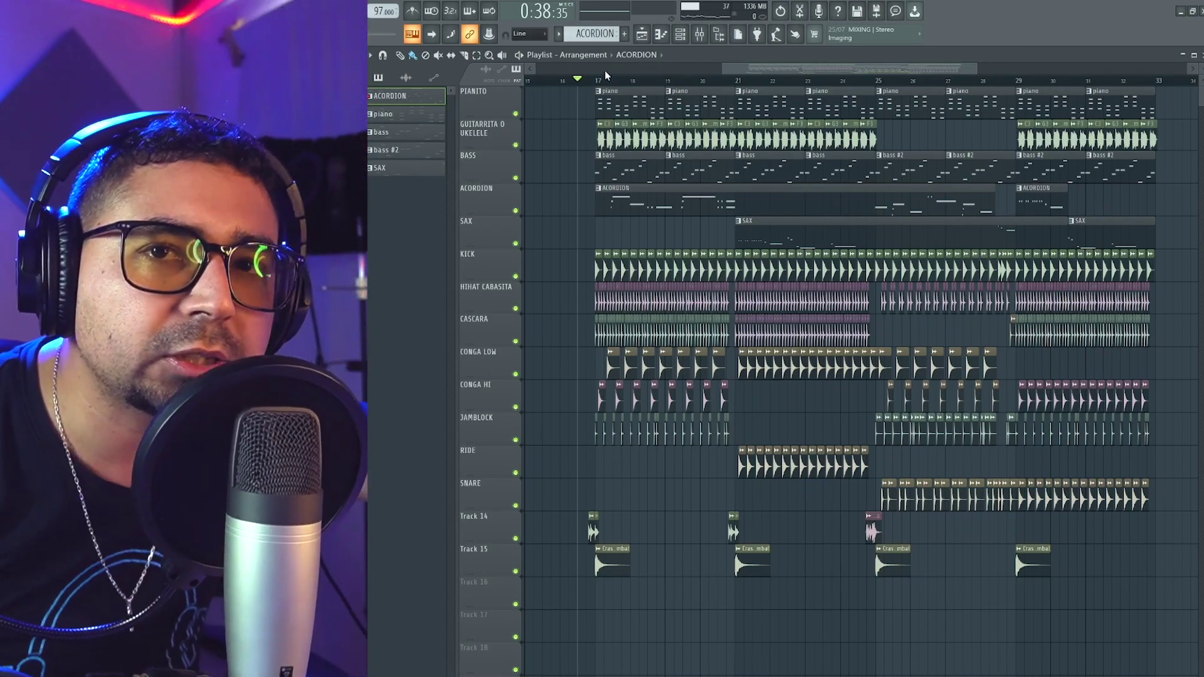
{"action": "key", "text": "space"}
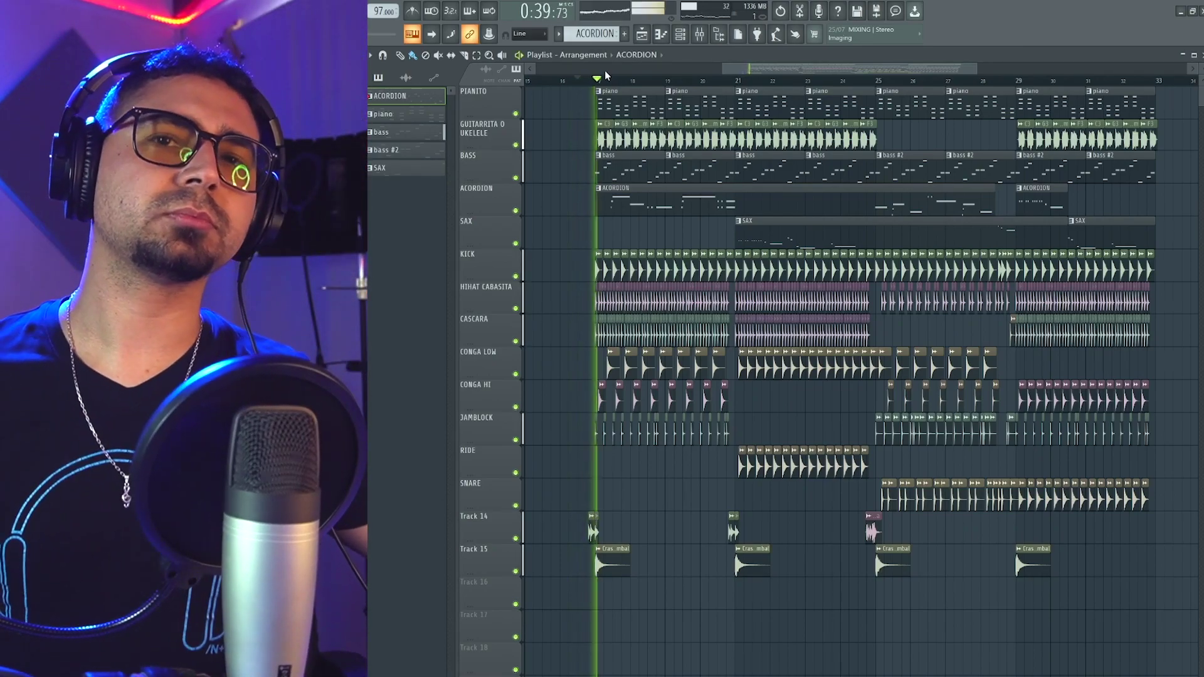